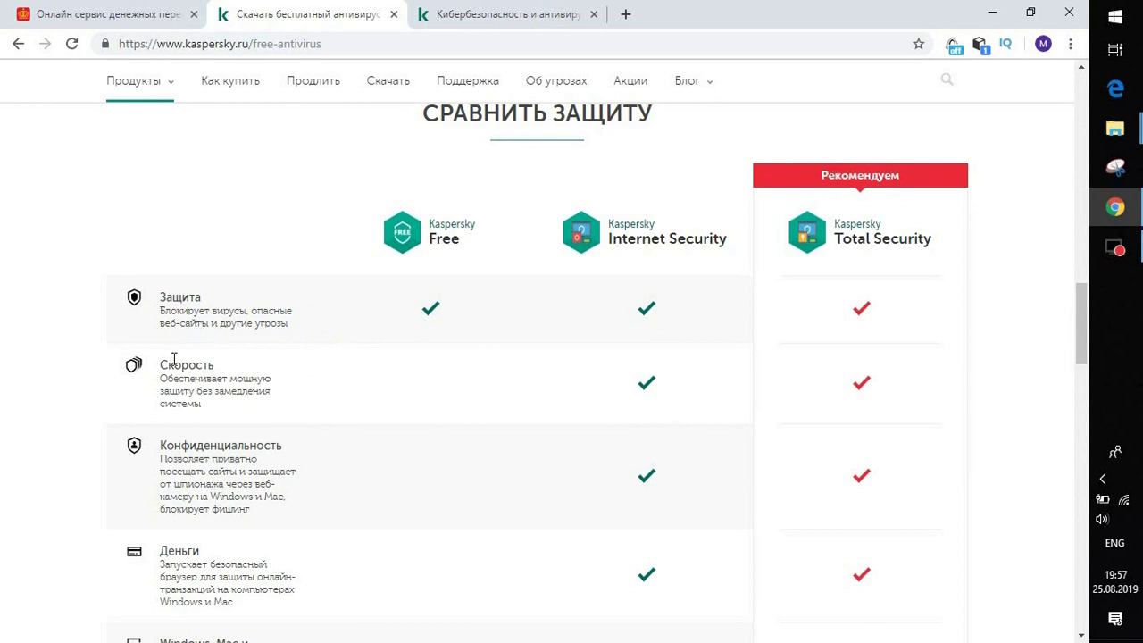
Download the Kaspersky Free installer with the red СКАЧАТЬ button, then restore down Chrome.
drag(161, 365, 241, 409)
click(241, 409)
scroll(607, 291, down, 9)
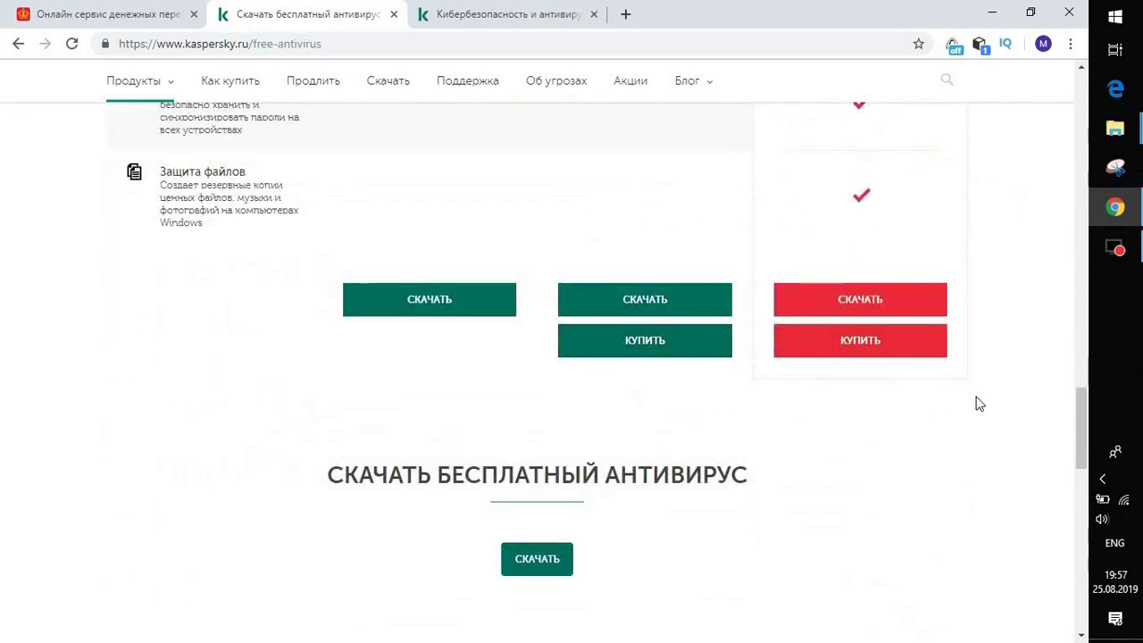
scroll(1018, 373, up, 3)
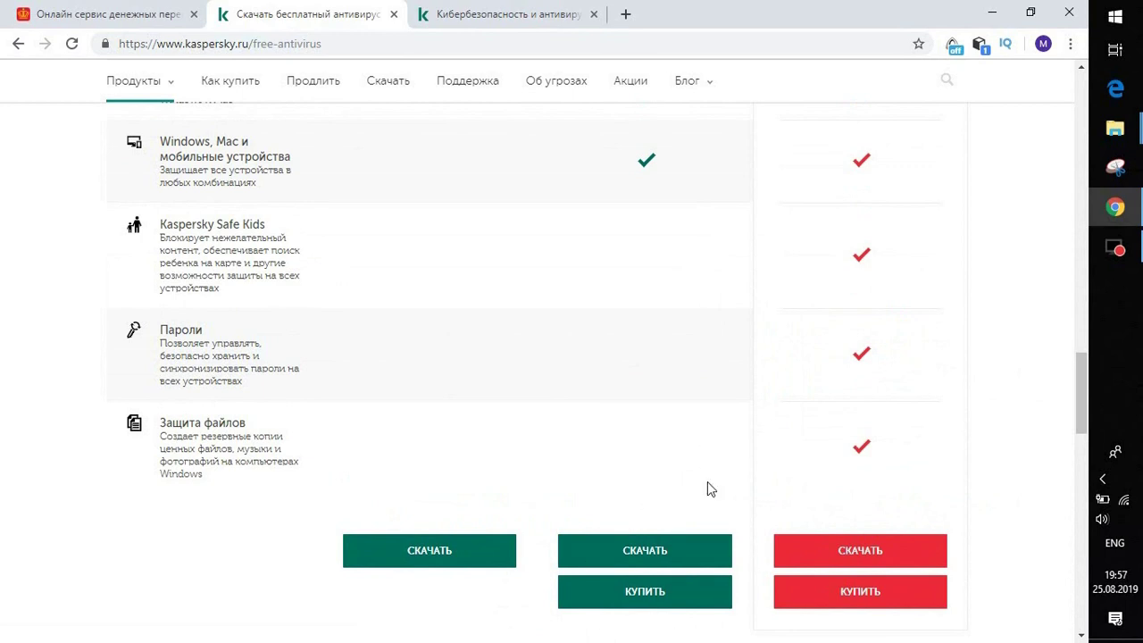
key(Home)
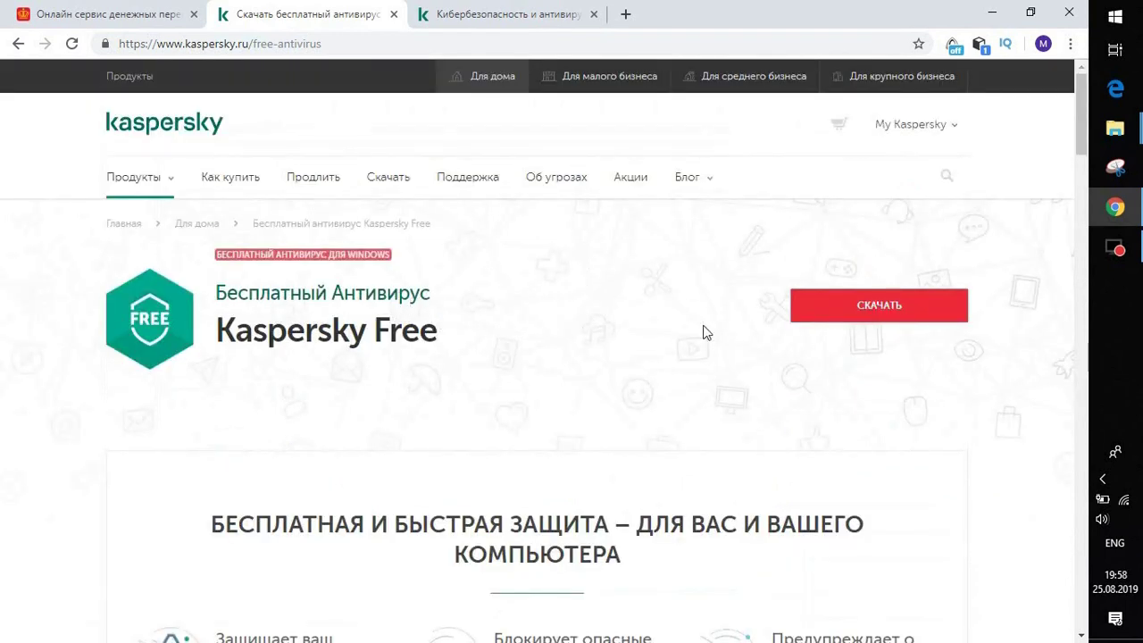
click(908, 305)
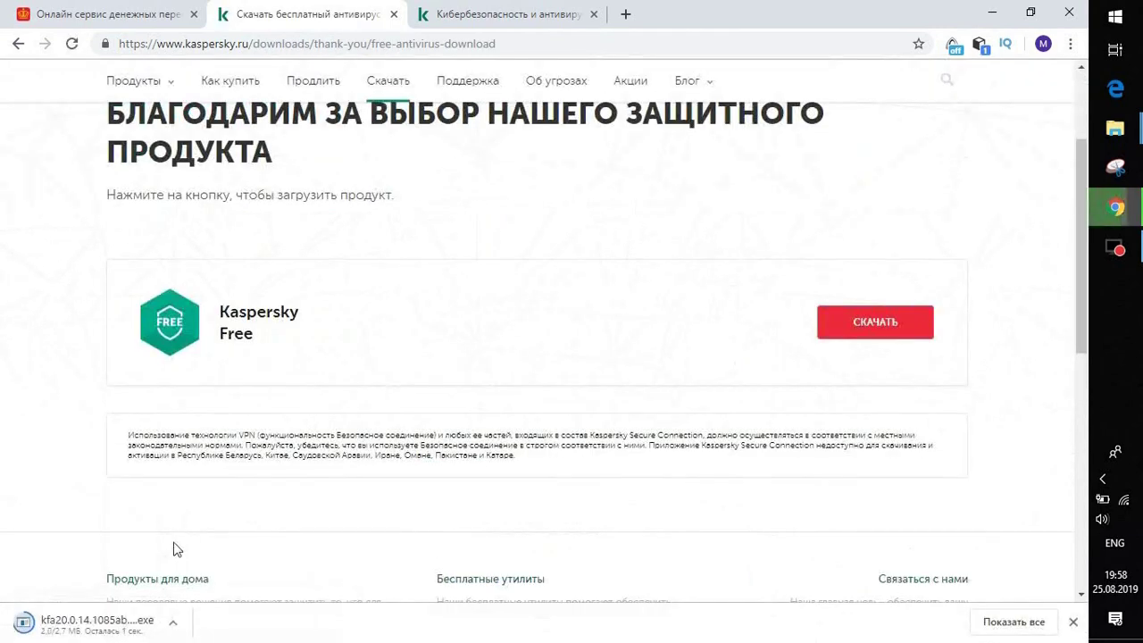
key(super+Down)
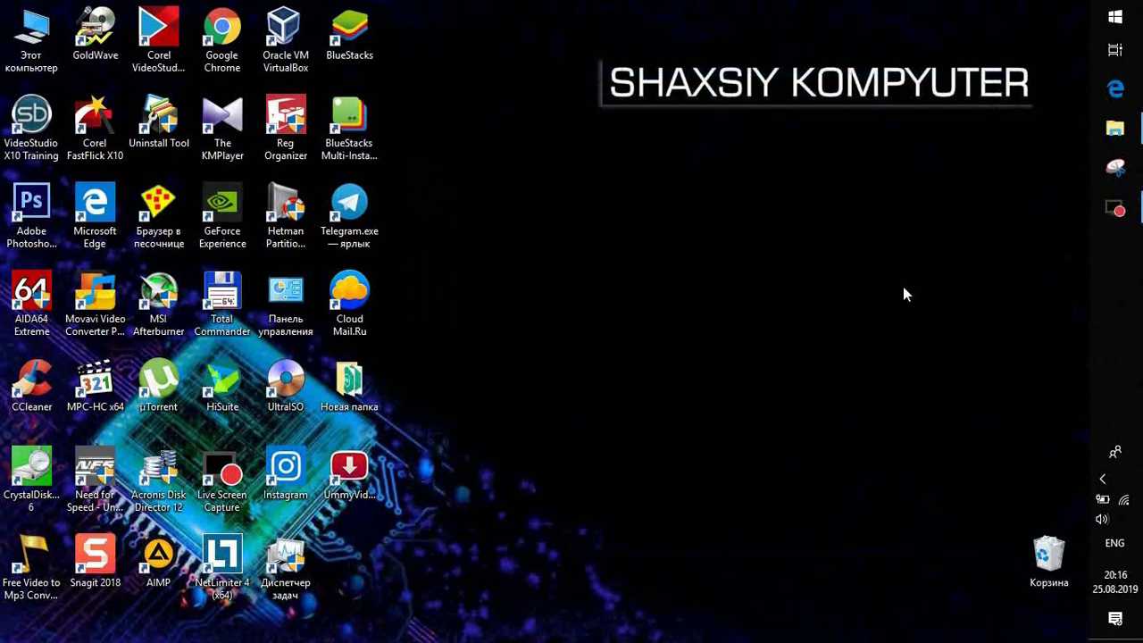
Open Control Panel in Мелкие значки view and review installed programs in Программы и компоненты.
double_click(291, 300)
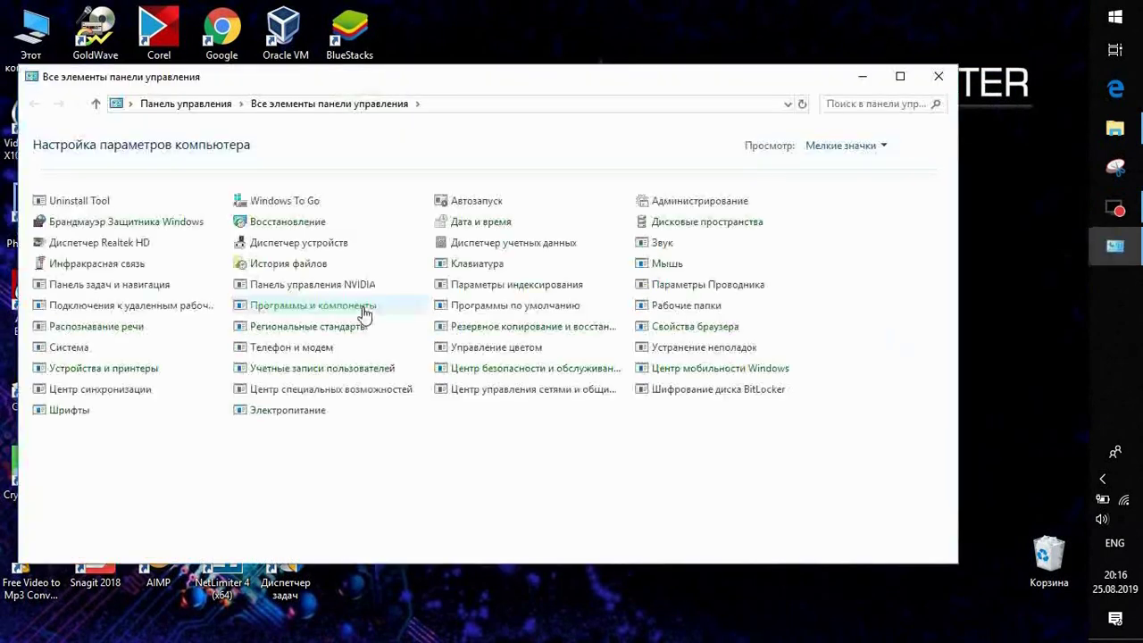
click(857, 144)
click(835, 211)
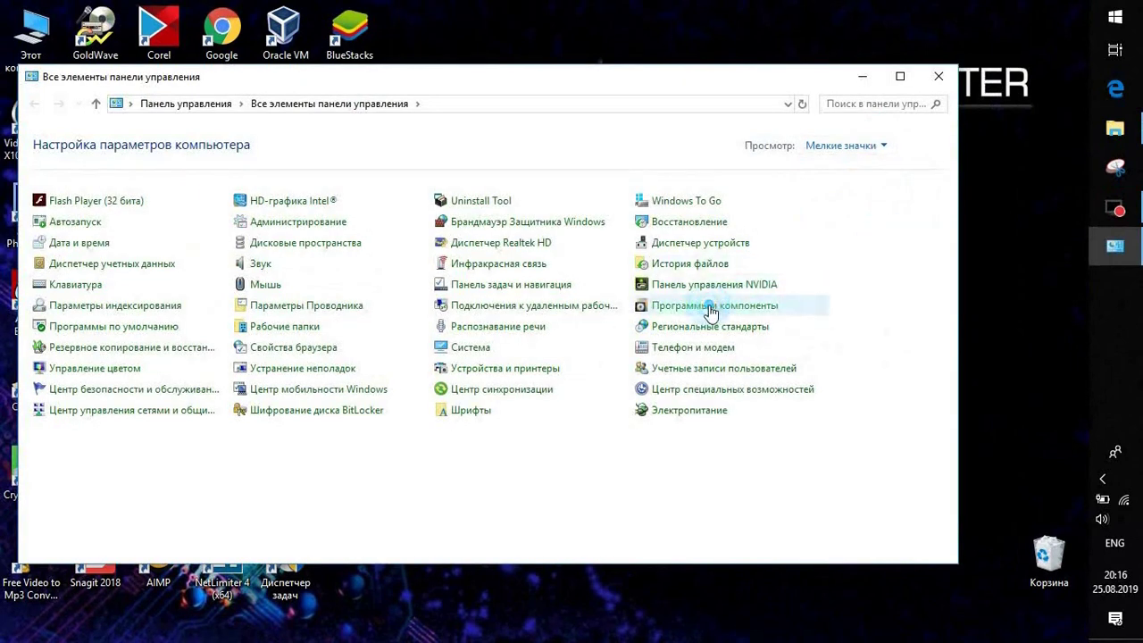
click(800, 311)
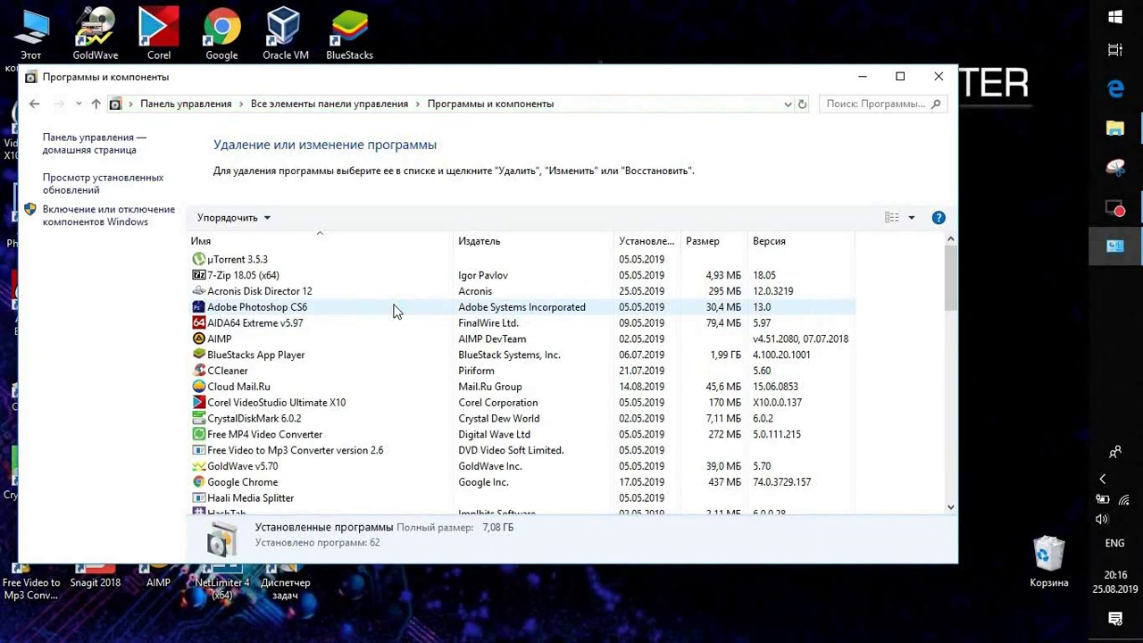
click(397, 309)
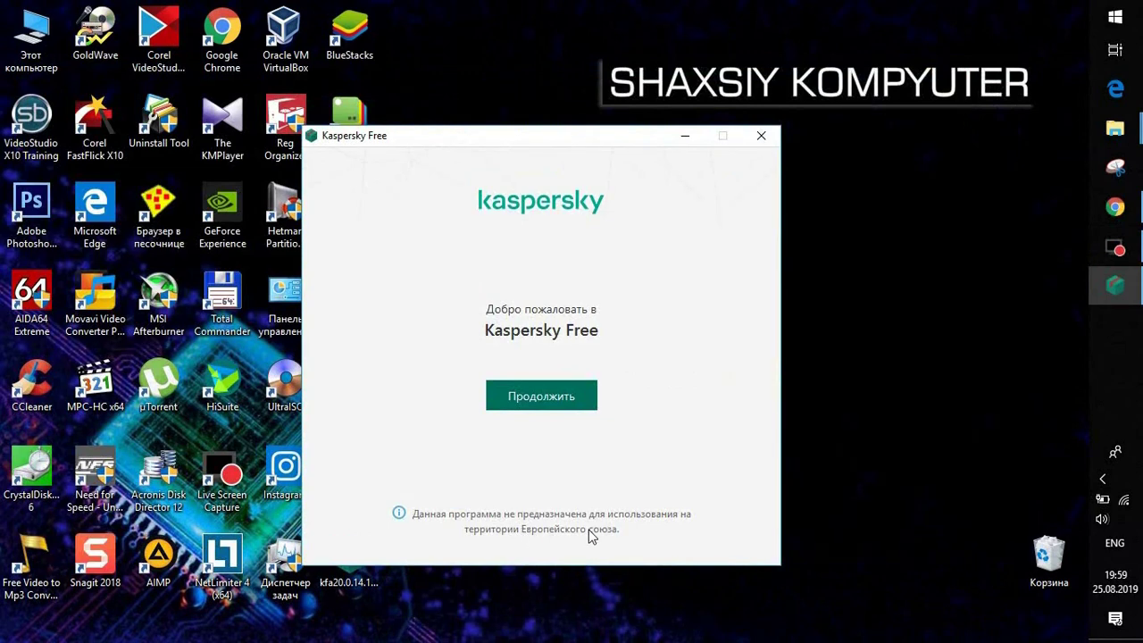
Continue past the installer welcome screen and accept the licence agreement.
click(537, 399)
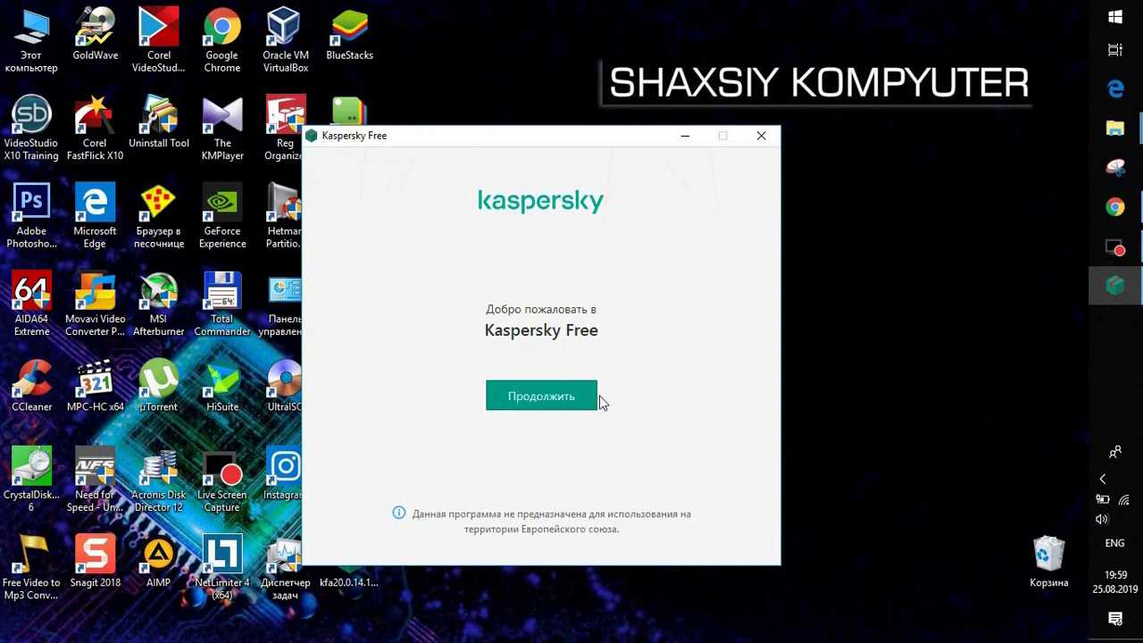
scroll(609, 323, down, 10)
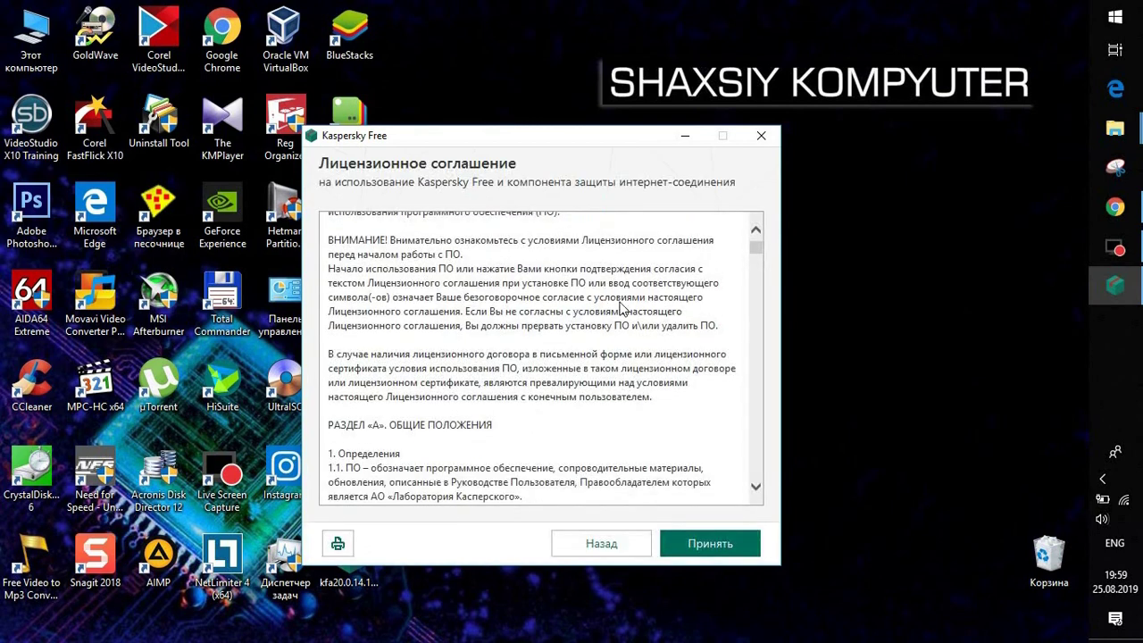
scroll(616, 346, down, 15)
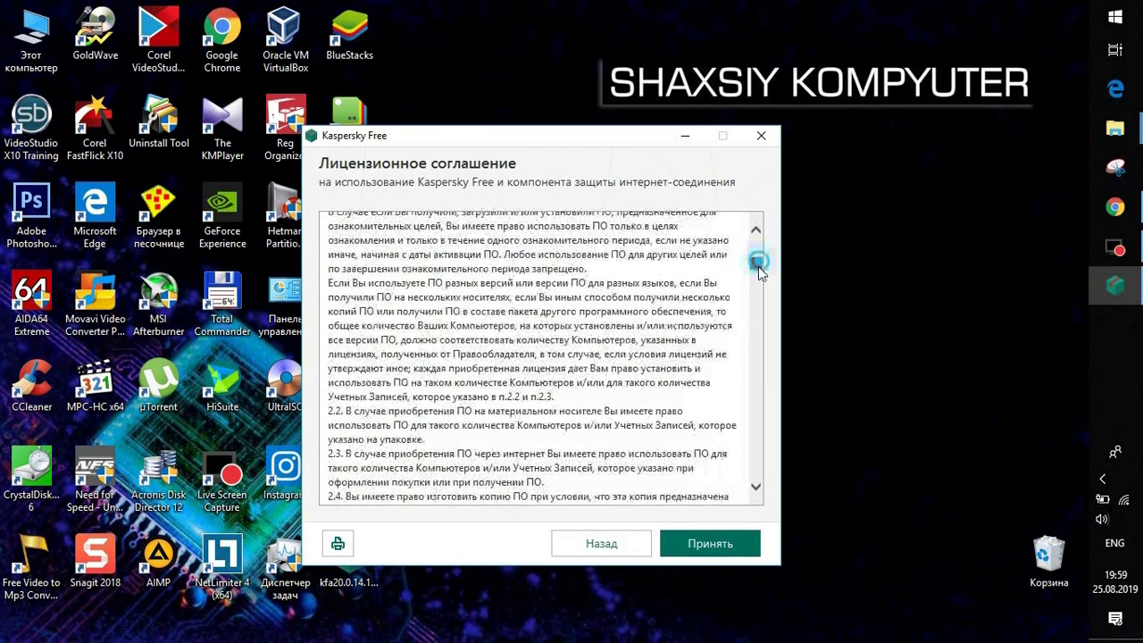
click(718, 536)
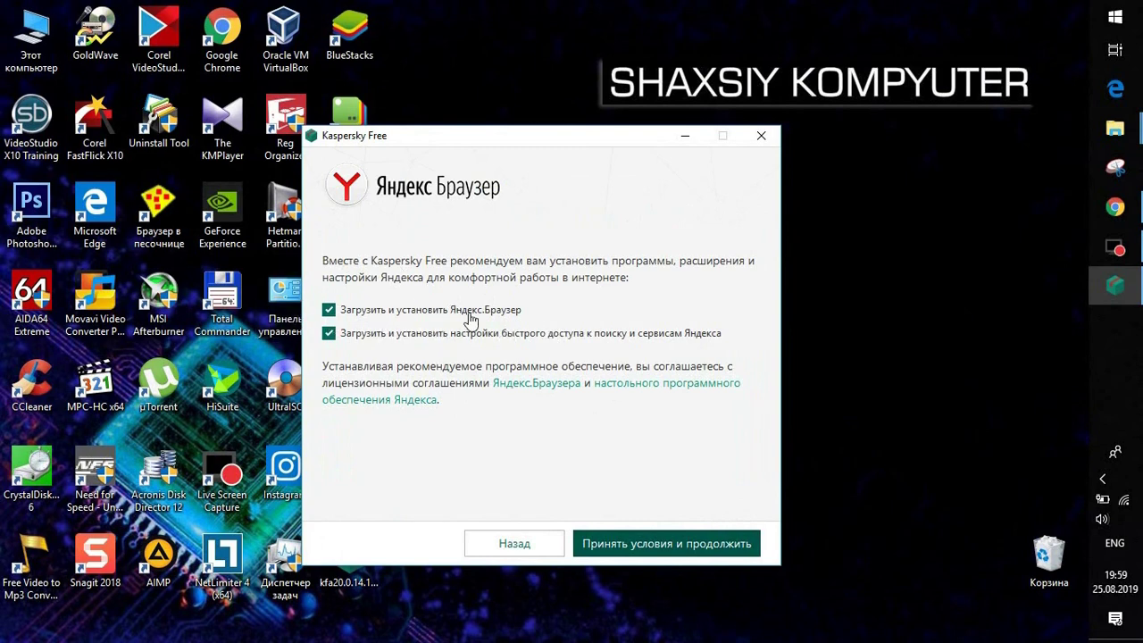
Untick the Yandex Browser and Yandex search offers and skip them.
click(329, 309)
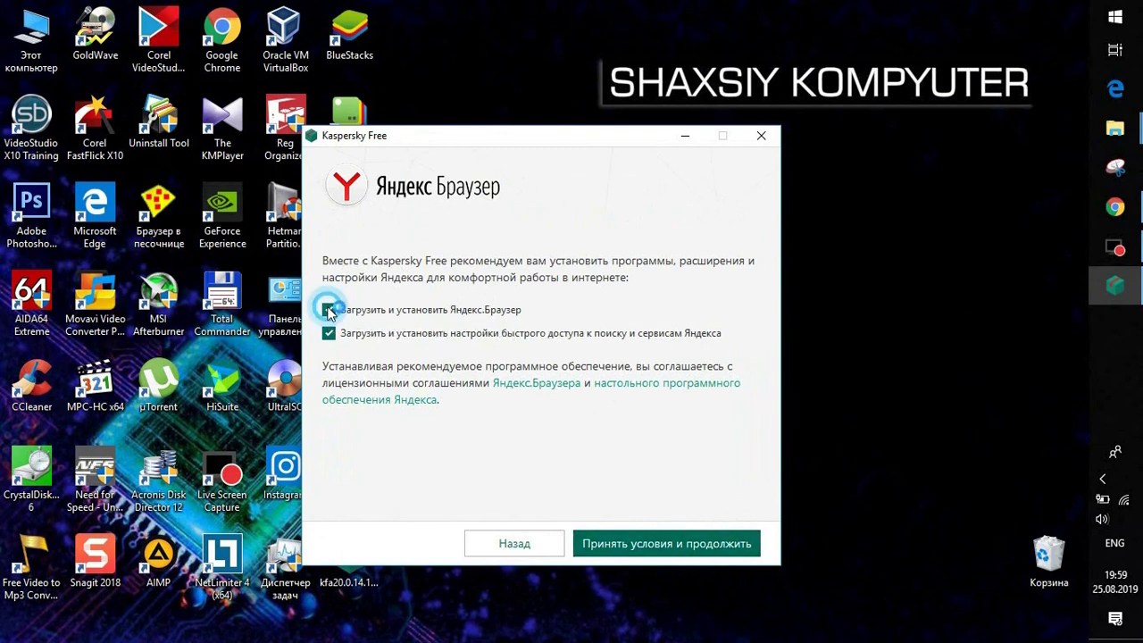
click(329, 333)
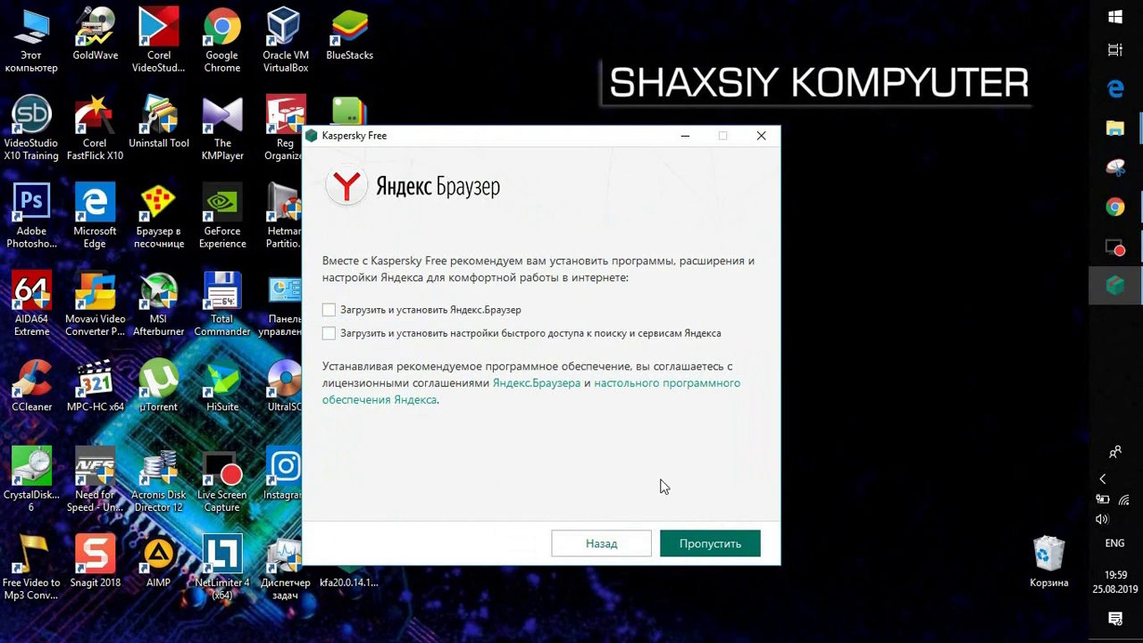
click(710, 545)
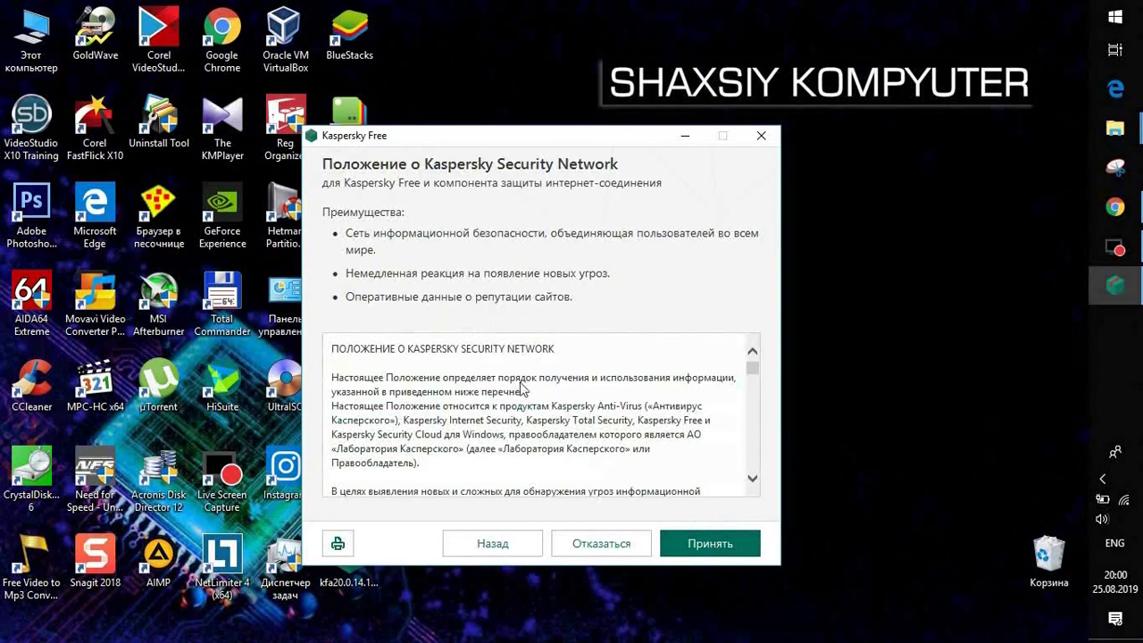
Accept the Kaspersky Security Network terms and start installing Kaspersky Free.
scroll(522, 390, down, 3)
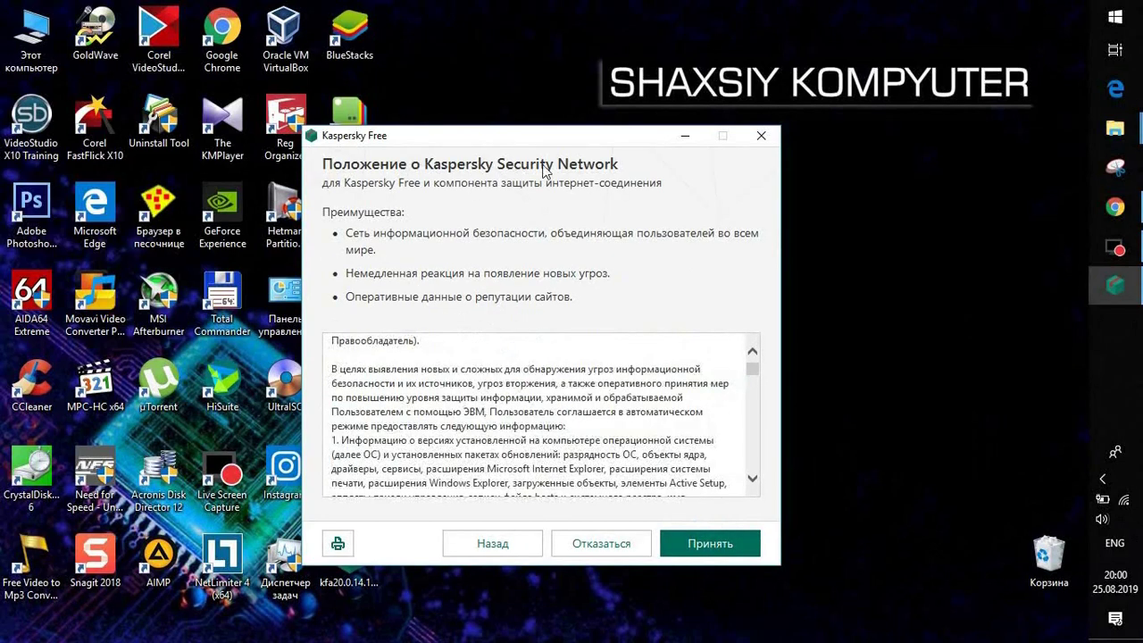
click(720, 548)
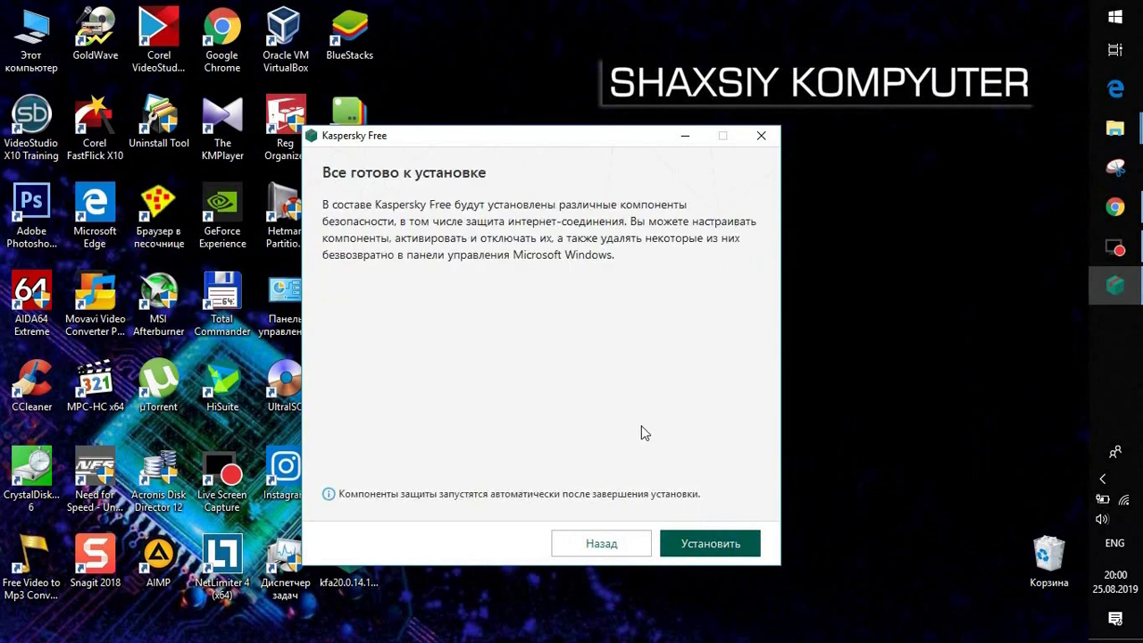
click(717, 544)
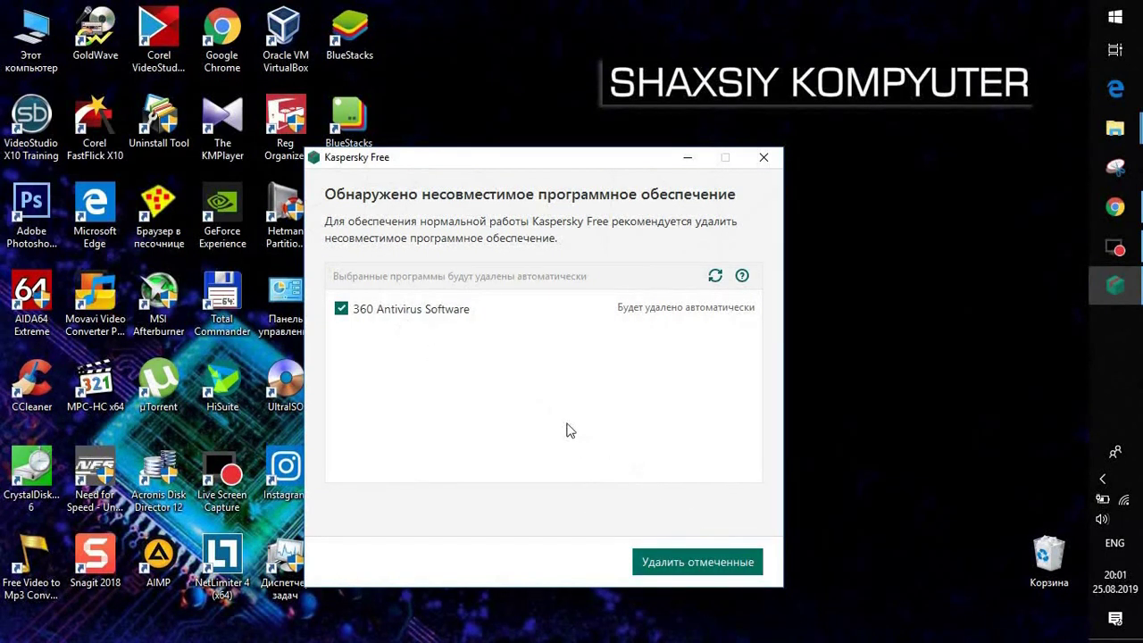
Remove 360 Antivirus Software, apply the recommended protection settings, and finish the installer.
click(683, 559)
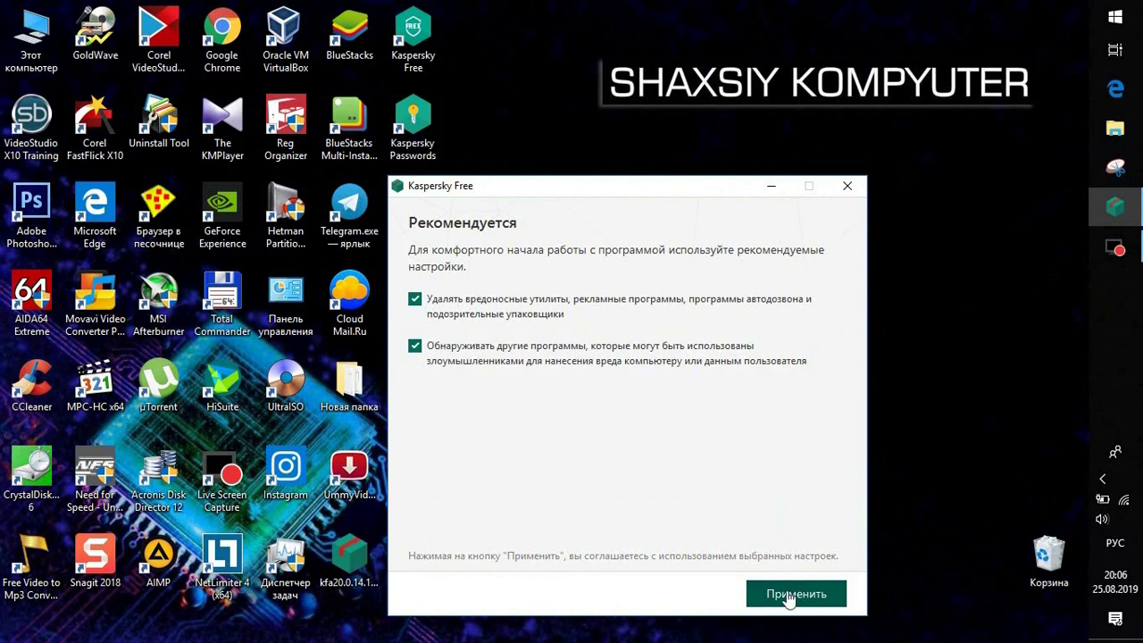
click(842, 594)
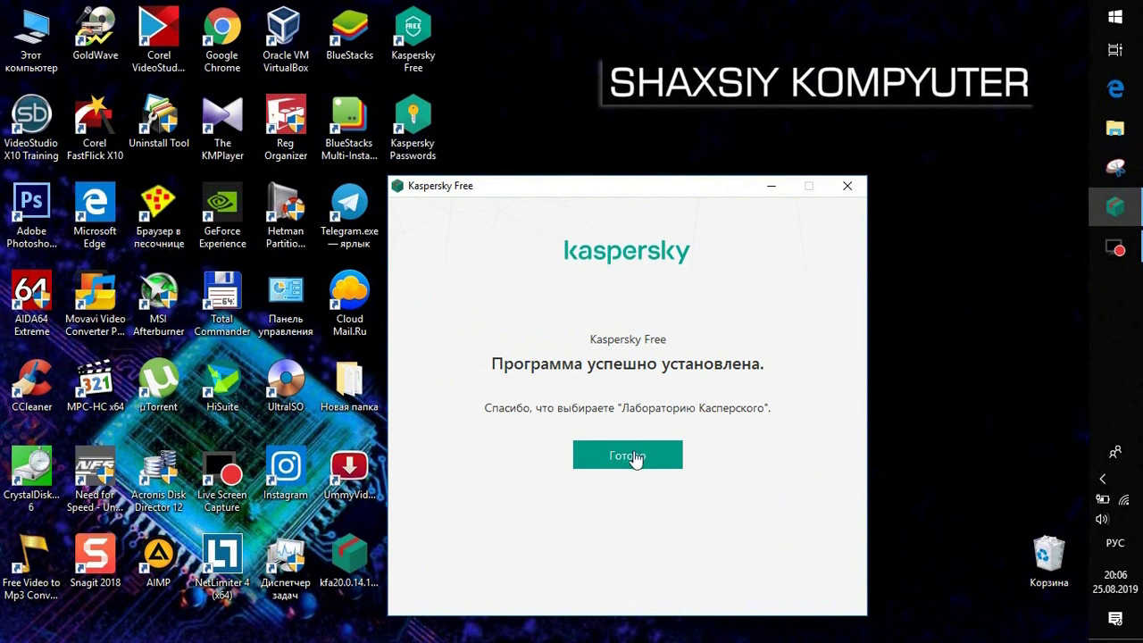
click(676, 454)
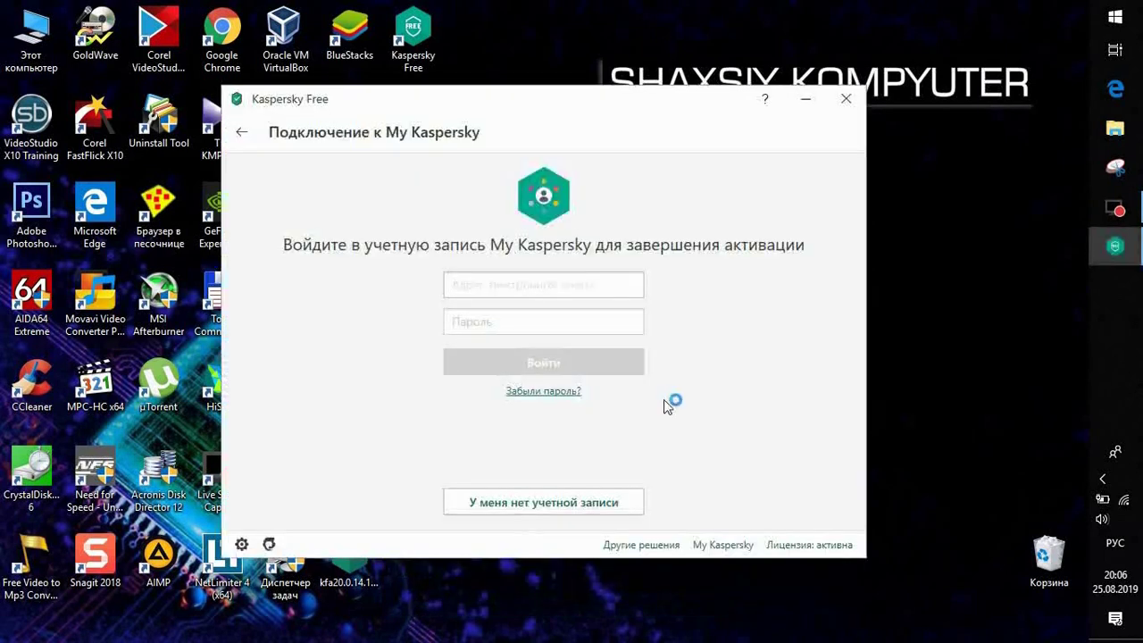
Allow Kaspersky network access in the NetLimiter prompt and begin creating a My Kaspersky account.
click(929, 466)
click(808, 465)
click(538, 505)
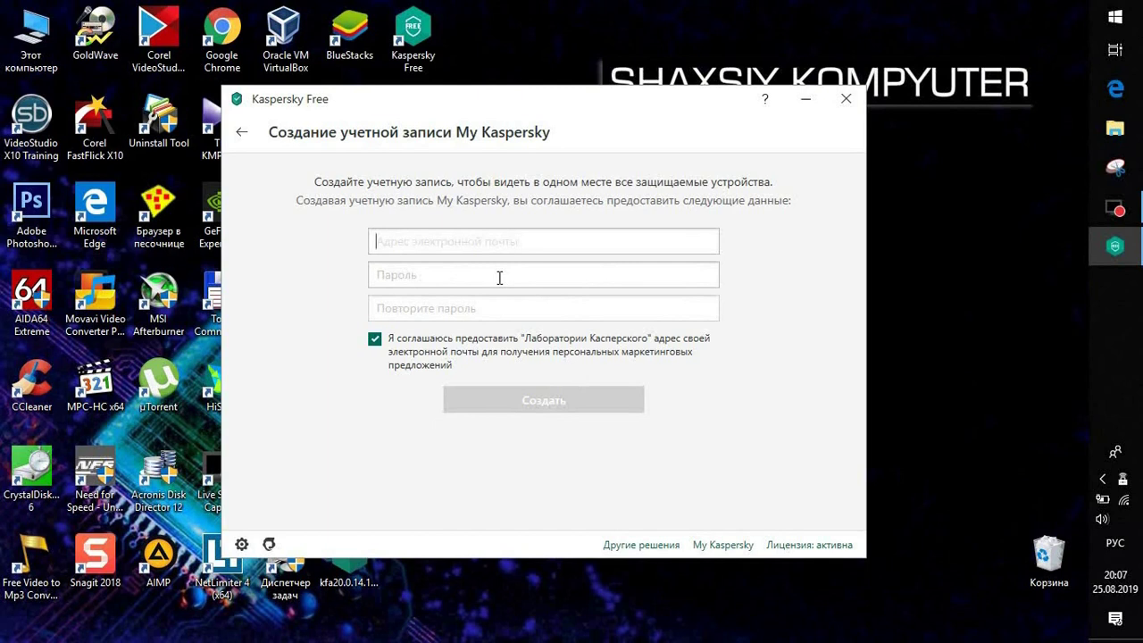
Enter the account e-mail and the password twice, create the account, and close the confirmation.
key(alt+shift)
text(mels)
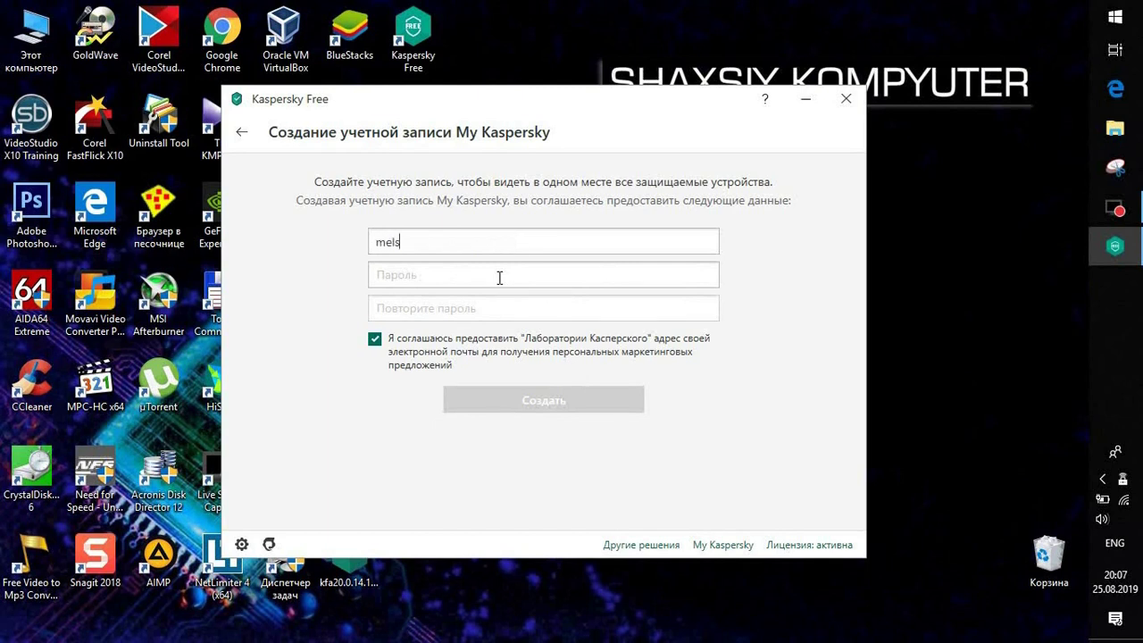
key(BackSpace)
key(BackSpace)
click(434, 280)
click(438, 309)
click(444, 279)
click(433, 310)
click(421, 245)
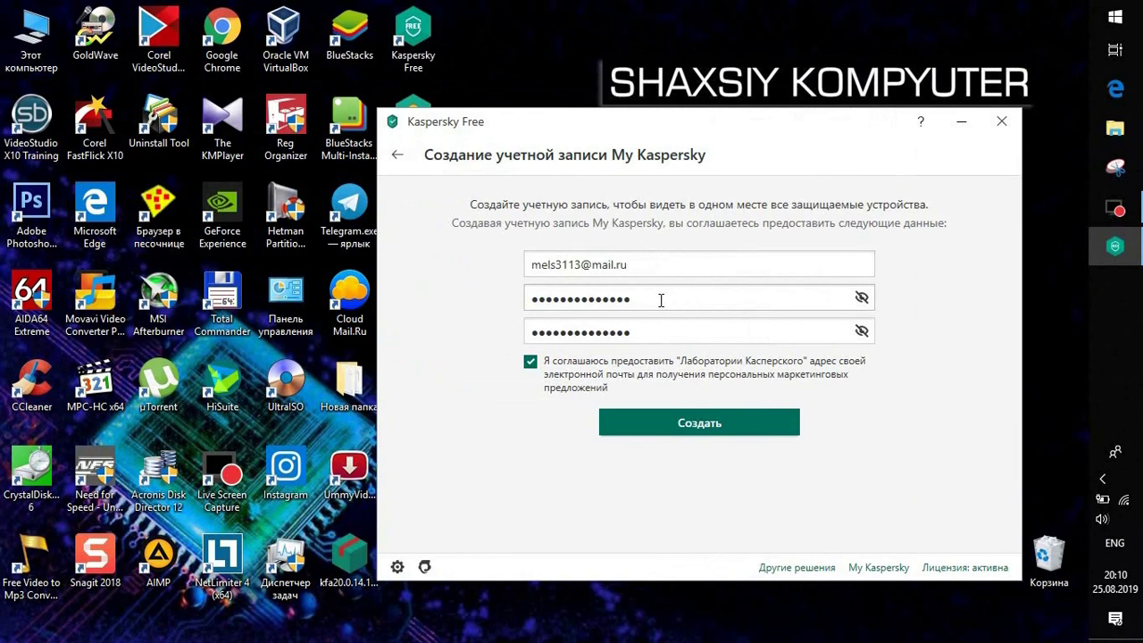
drag(661, 300, 498, 299)
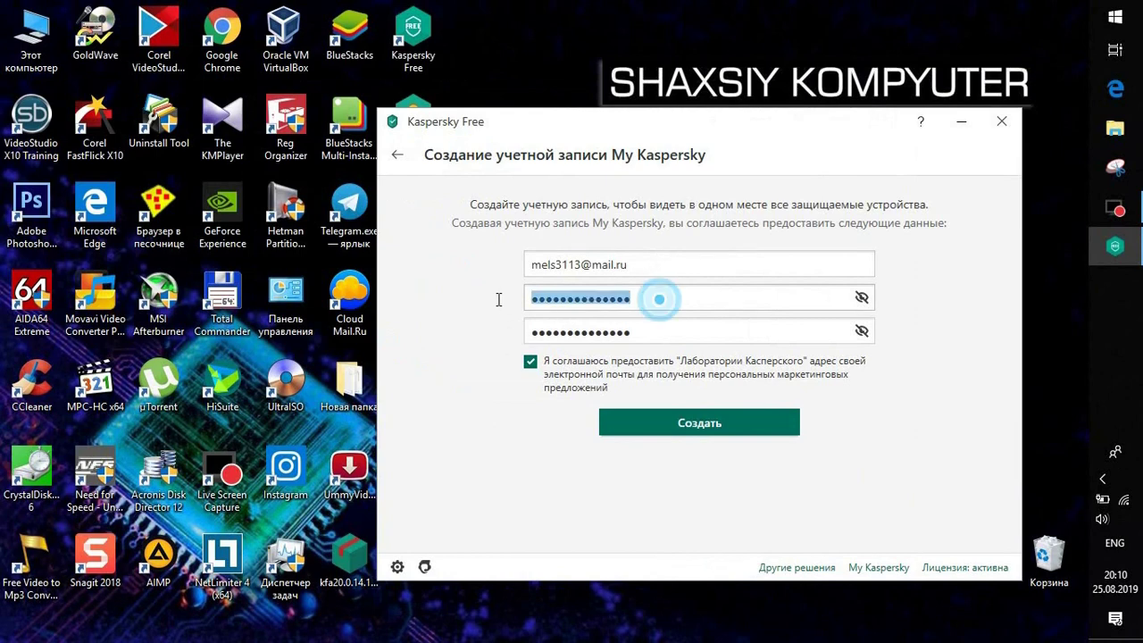
click(710, 327)
click(708, 421)
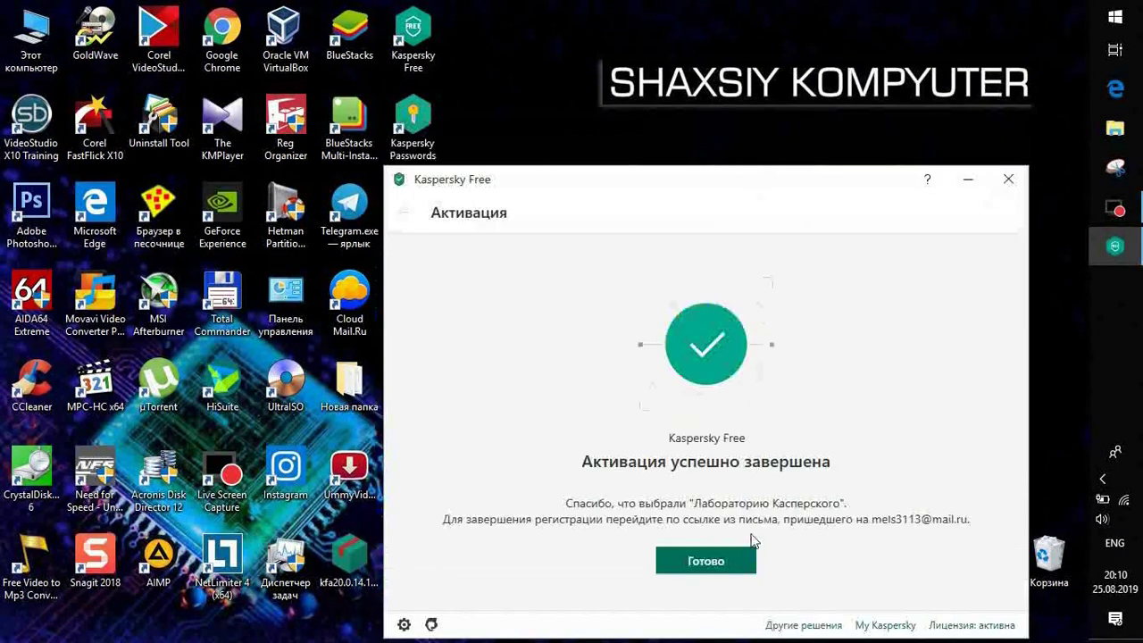
click(706, 561)
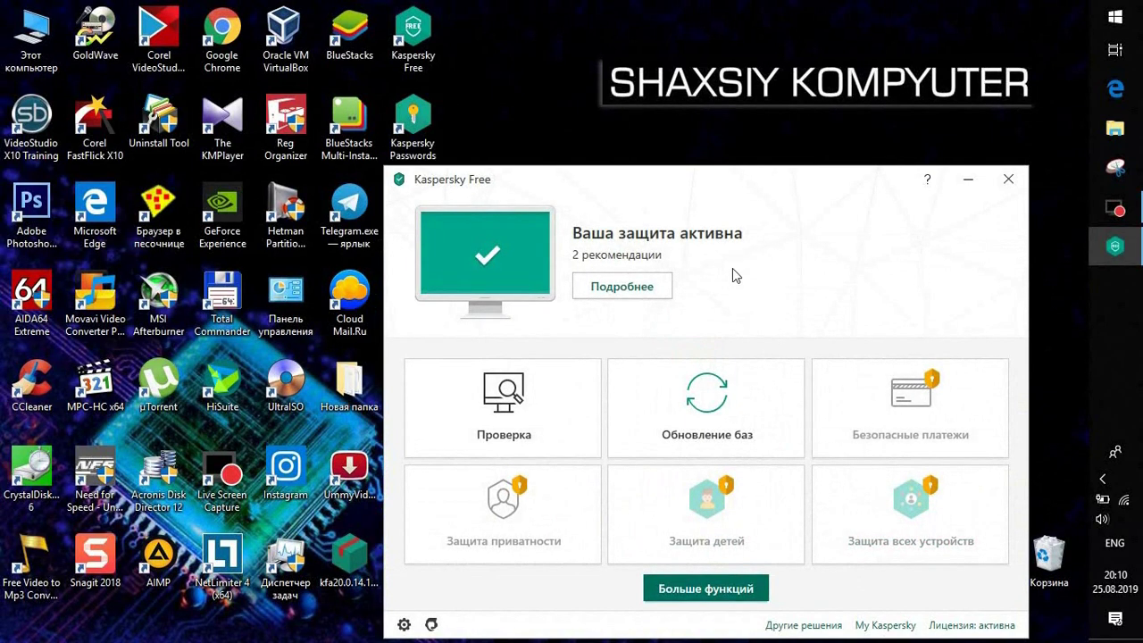
Launch Google Chrome and show the hidden notification-area tray icons.
double_click(223, 41)
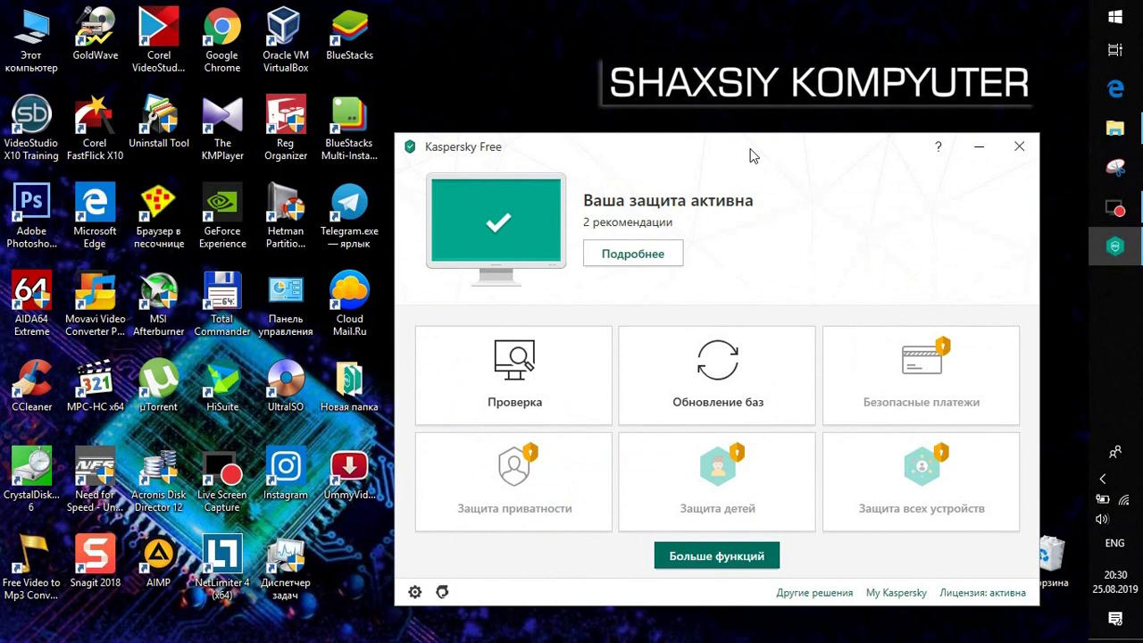
click(1103, 479)
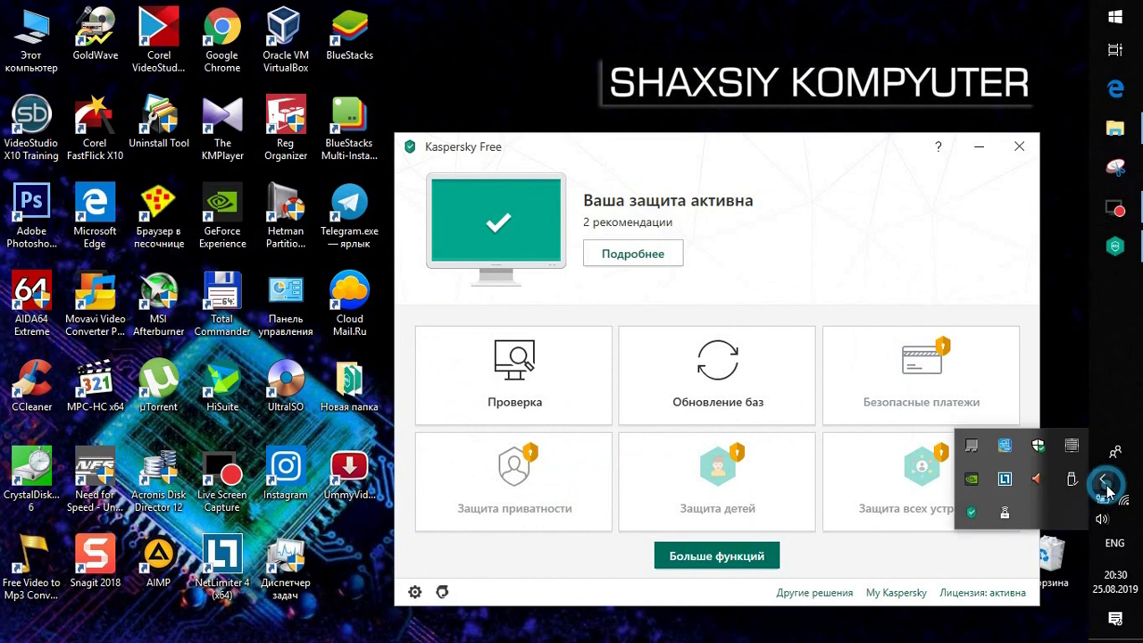
Open Security and Maintenance and expand Security to see Kaspersky Free under virus protection.
click(1037, 446)
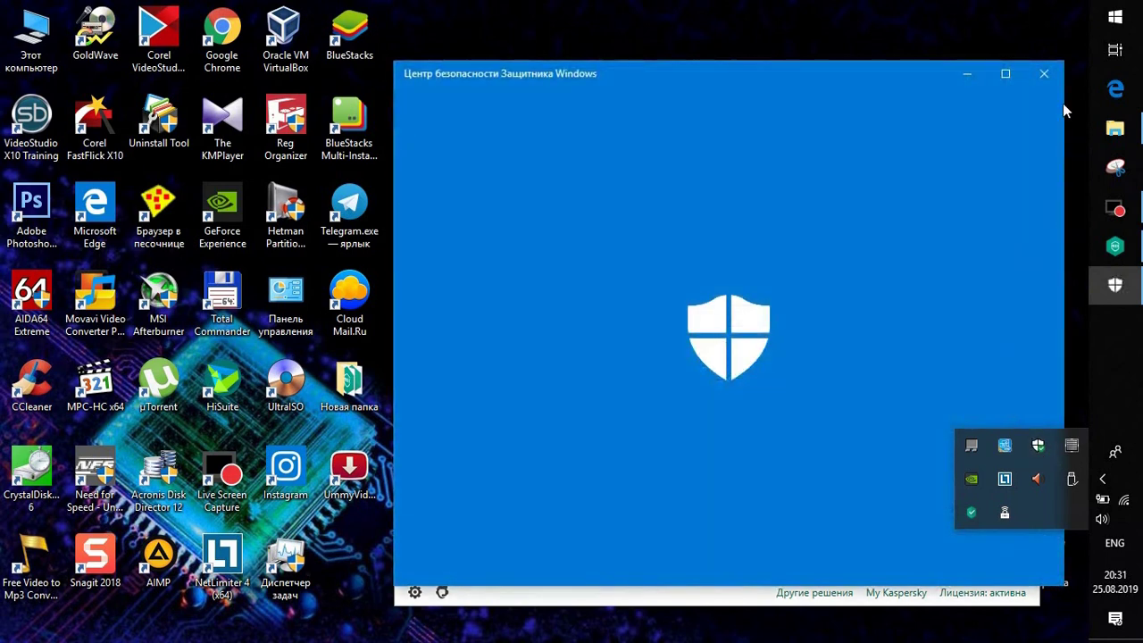
click(1044, 73)
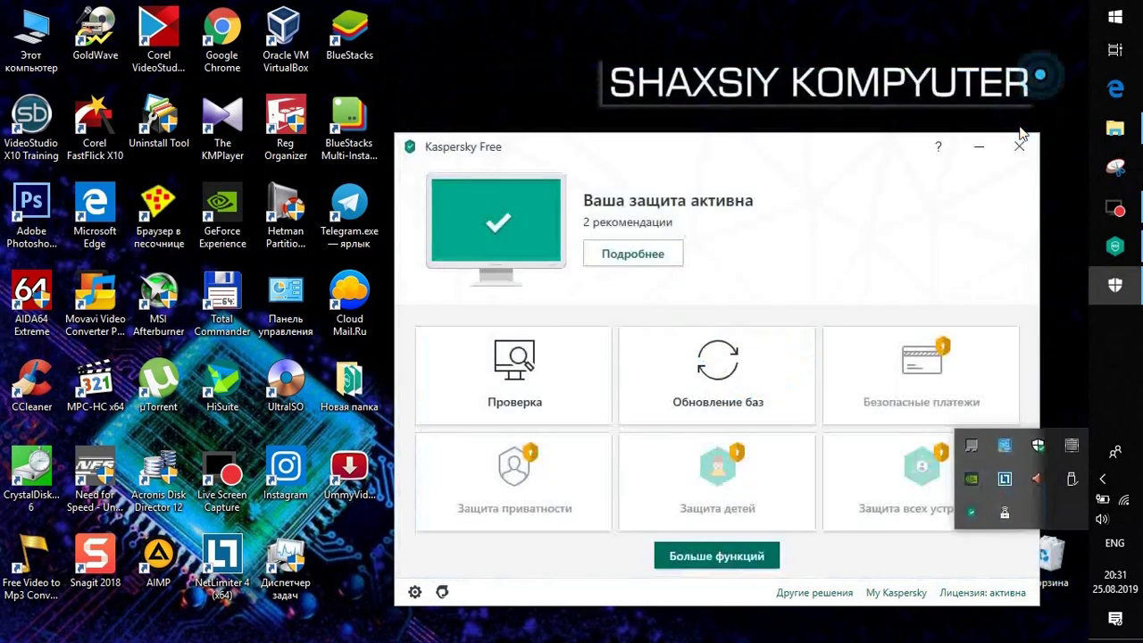
double_click(286, 292)
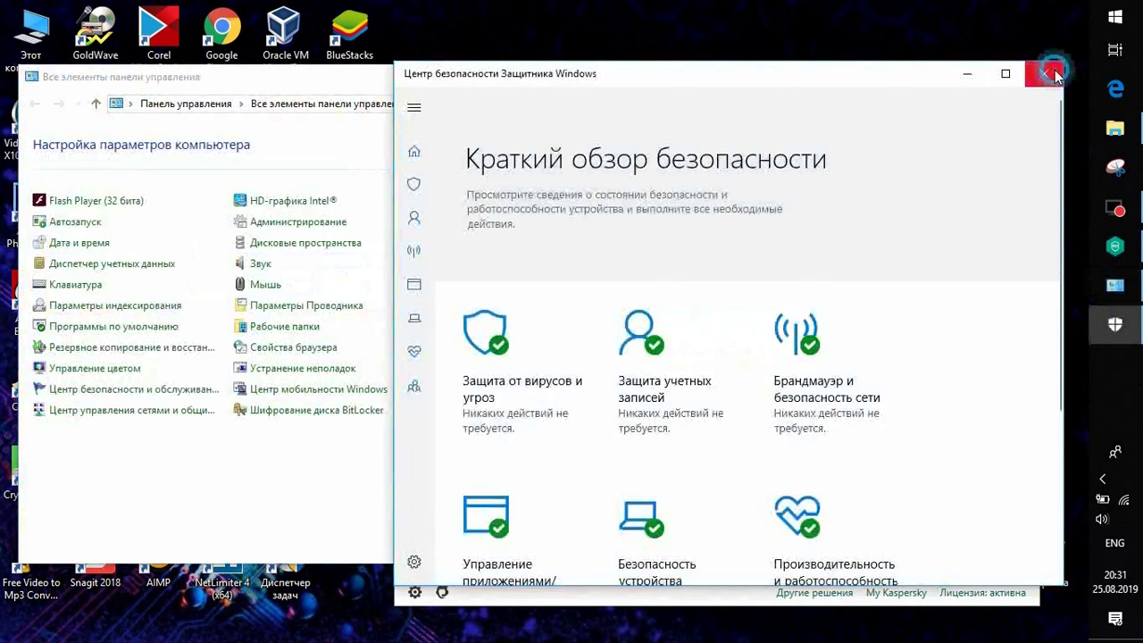
click(1054, 74)
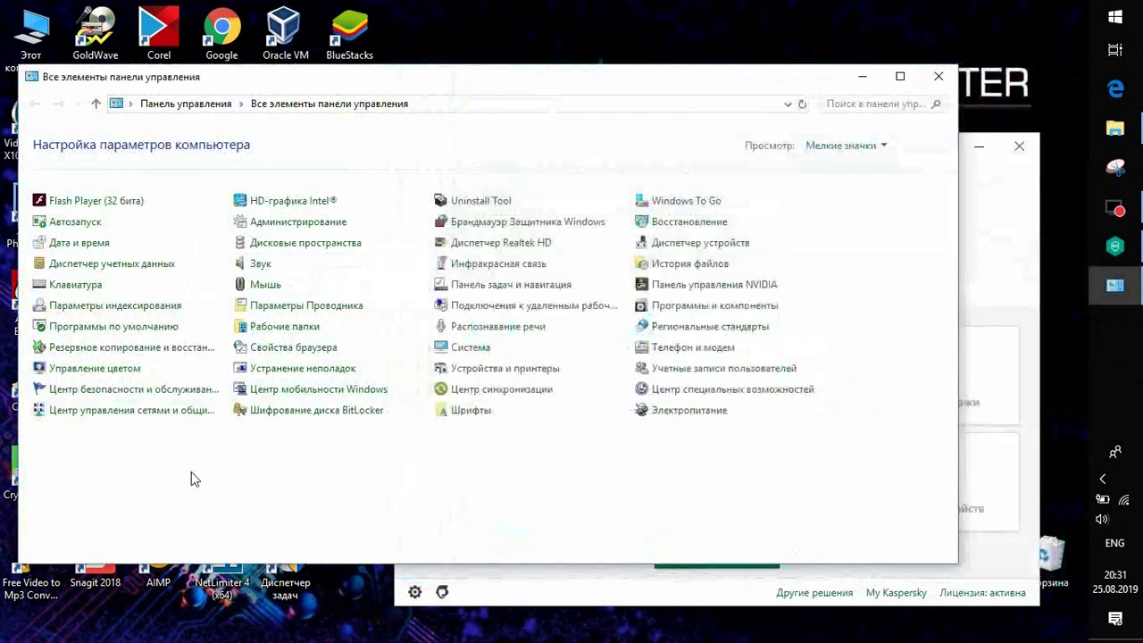
click(134, 391)
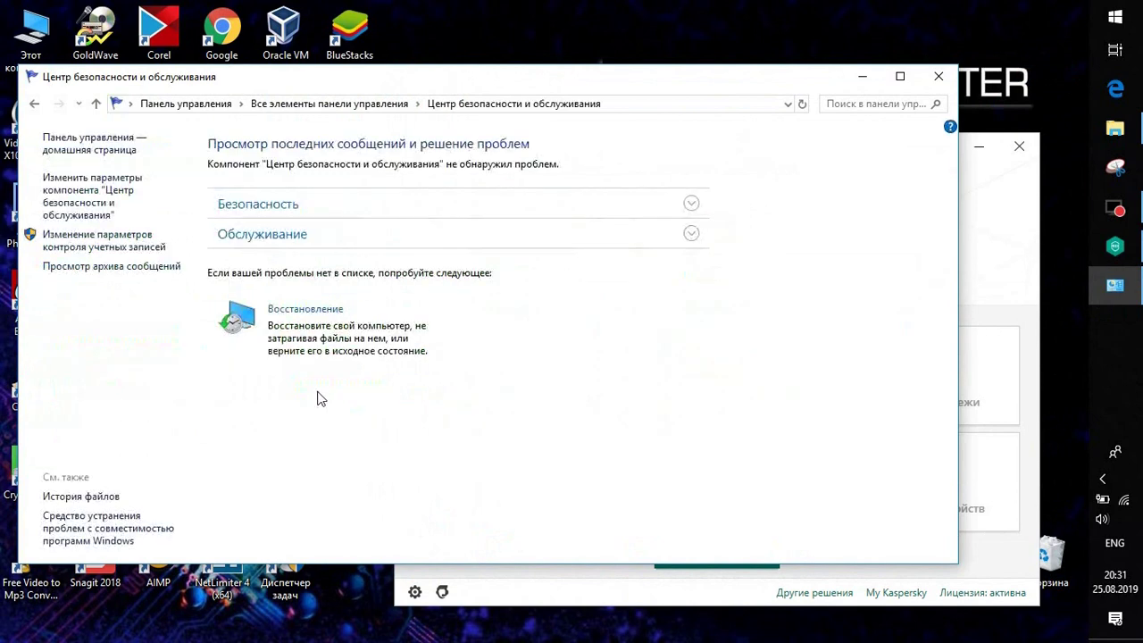
click(690, 202)
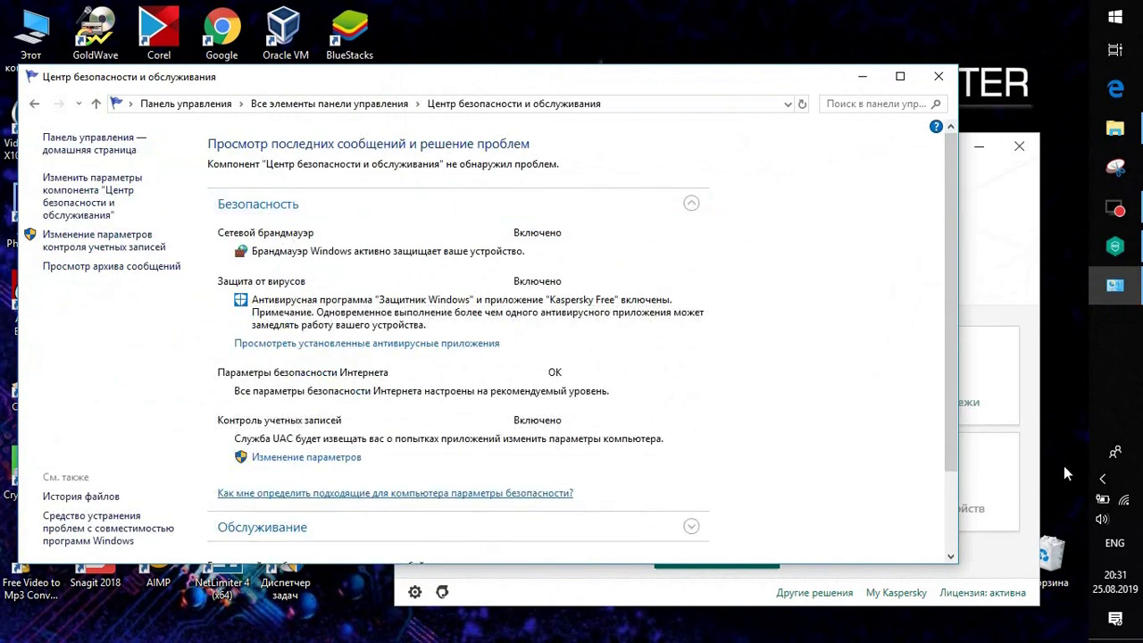
click(1102, 479)
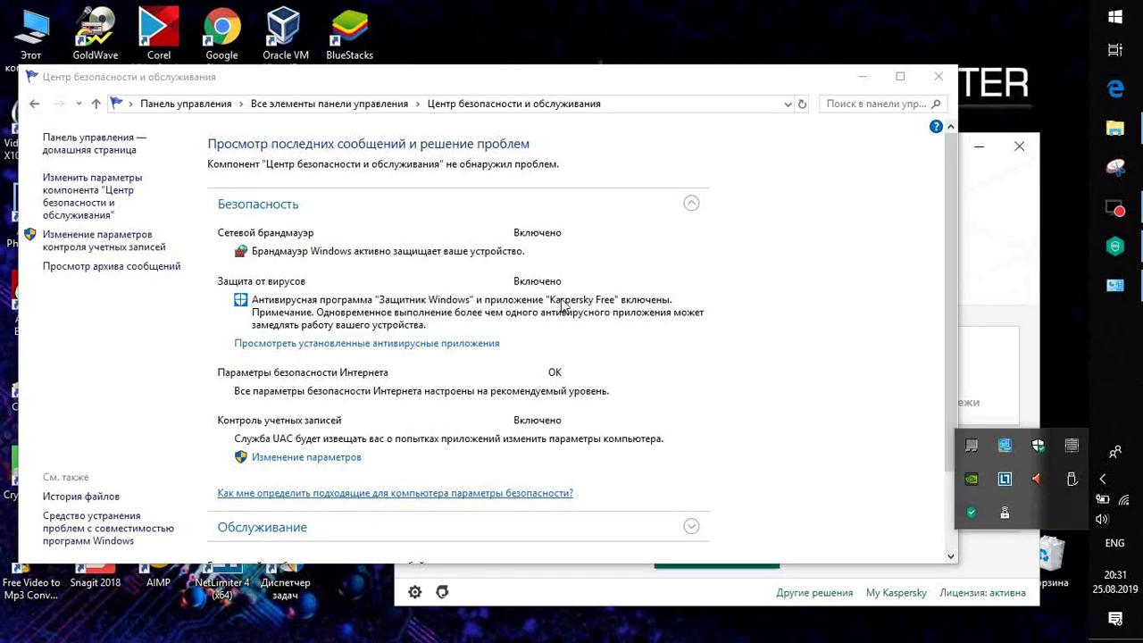
drag(575, 301, 618, 304)
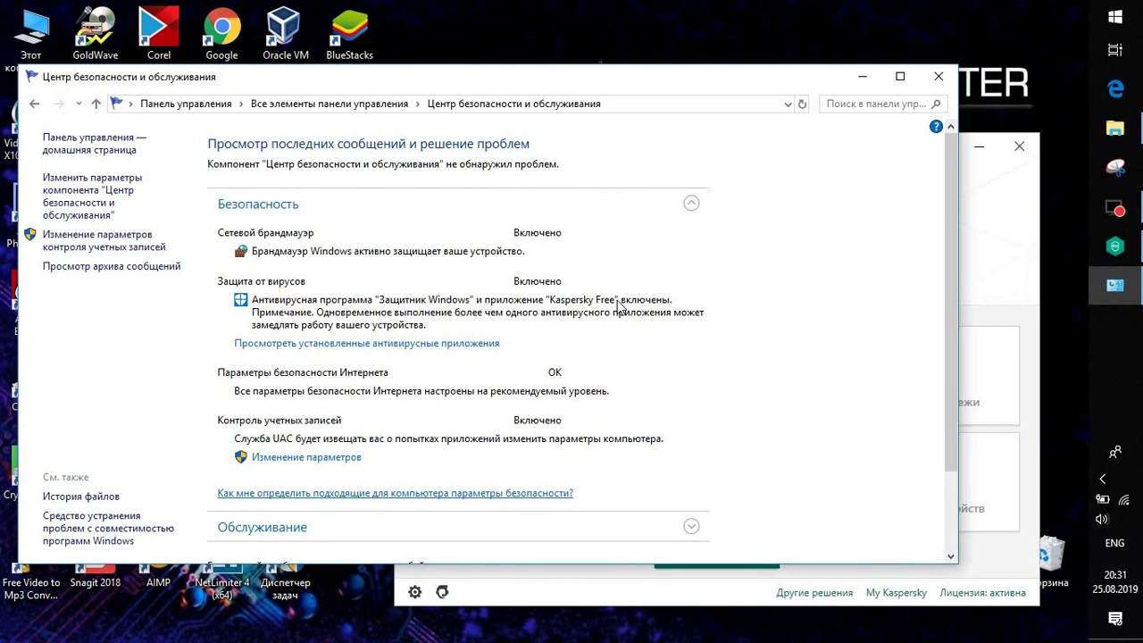
List installed antivirus apps, Kaspersky Free and Windows Defender Antivirus, and select Kaspersky Free.
click(322, 347)
click(100, 180)
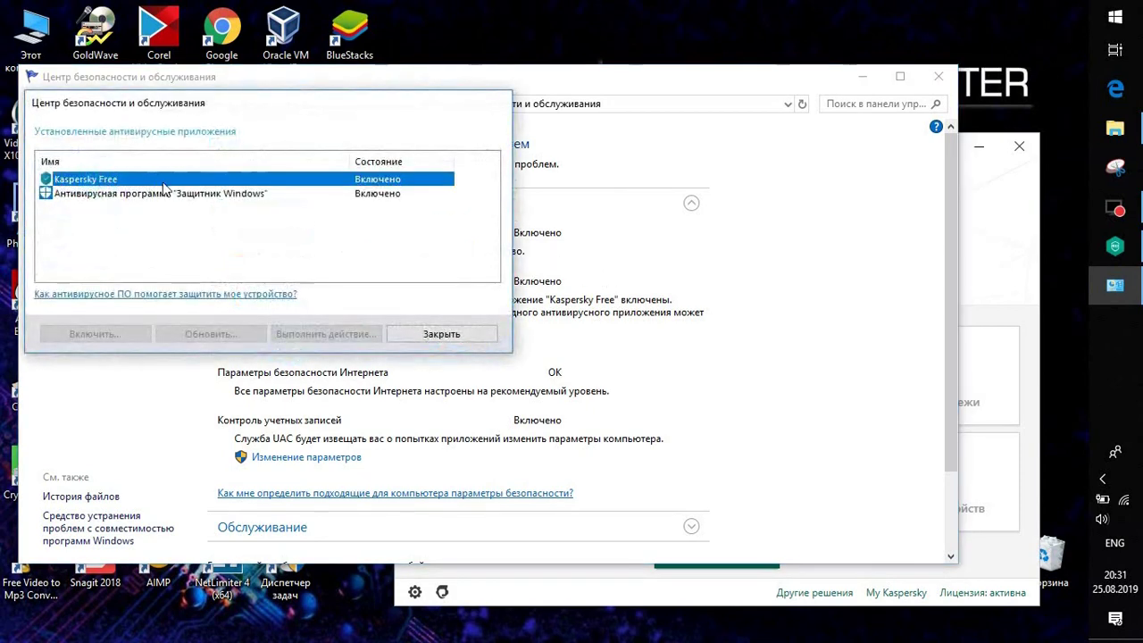
click(97, 191)
click(98, 179)
click(105, 193)
click(143, 179)
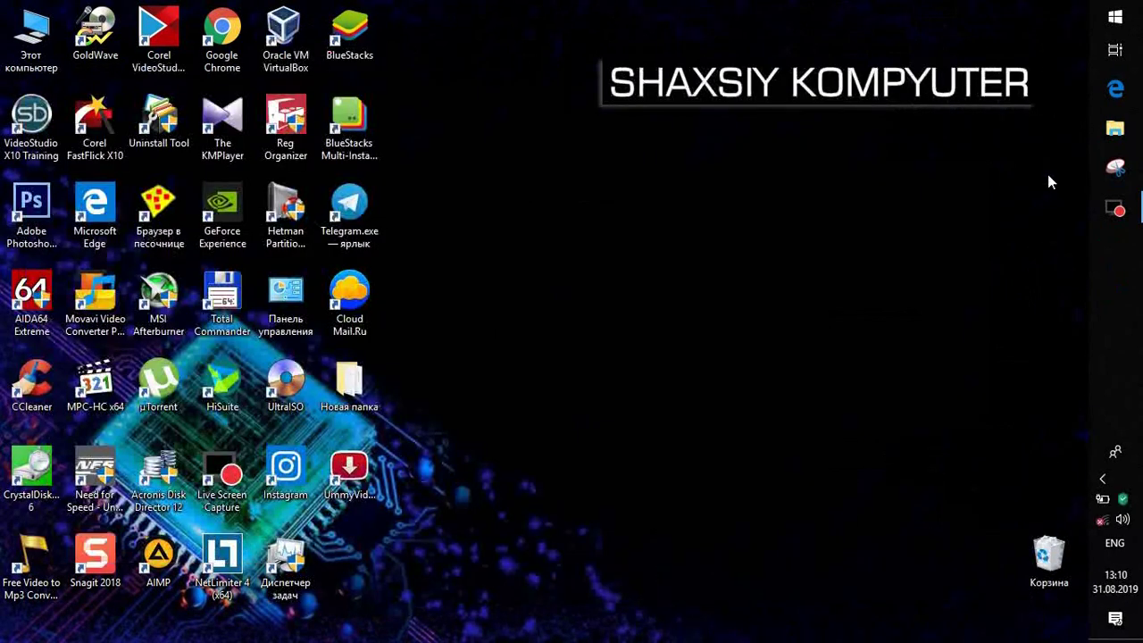
click(1115, 17)
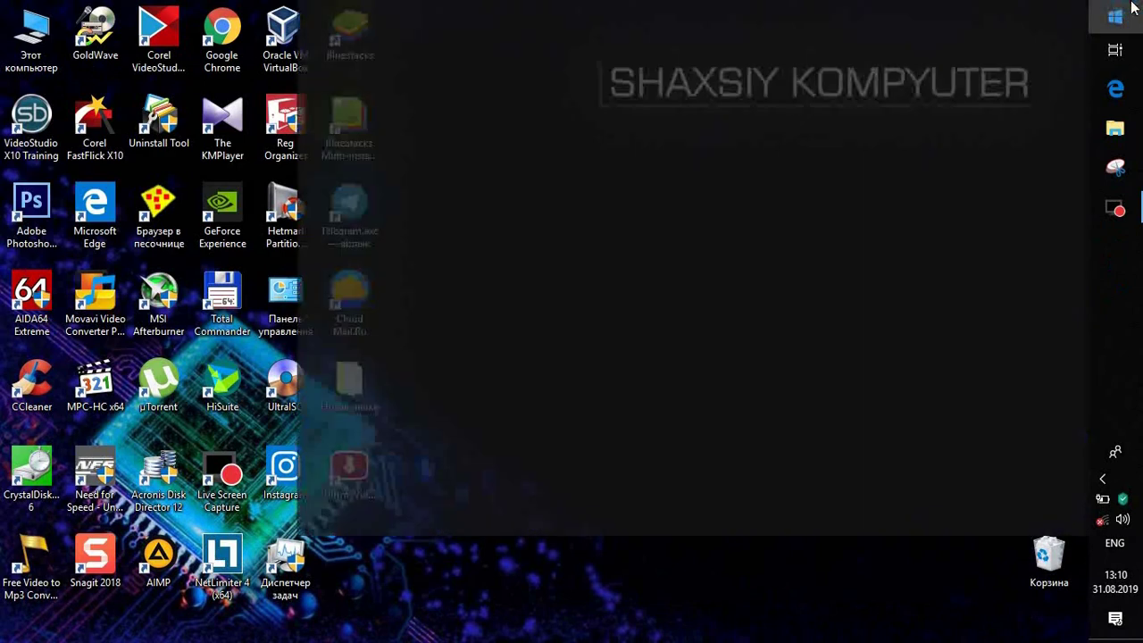
click(297, 517)
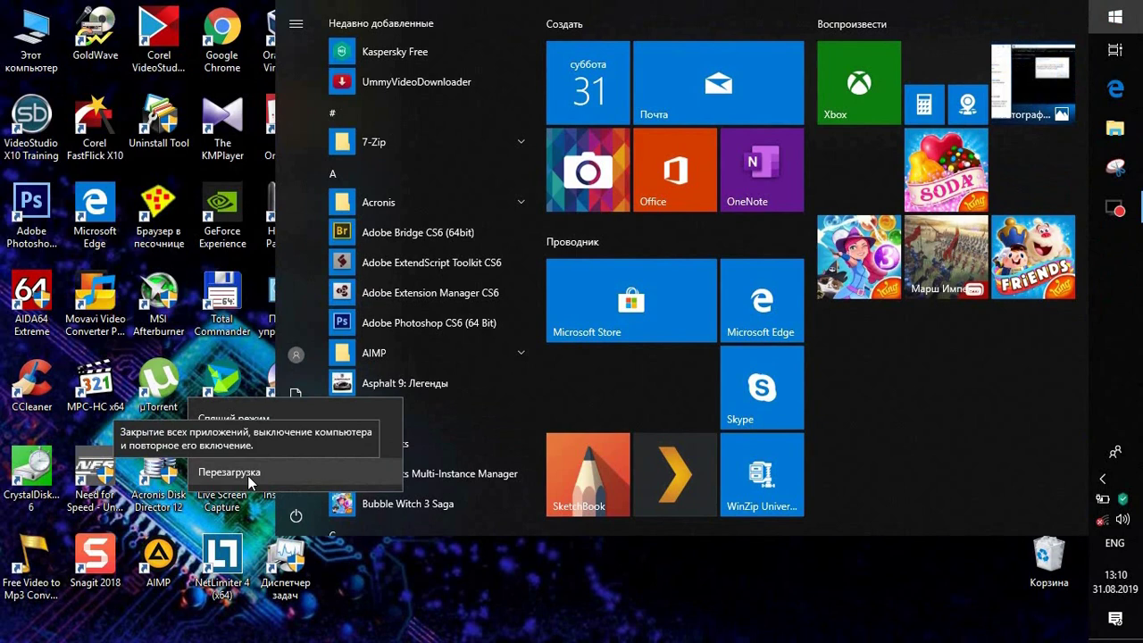
click(519, 577)
key(Escape)
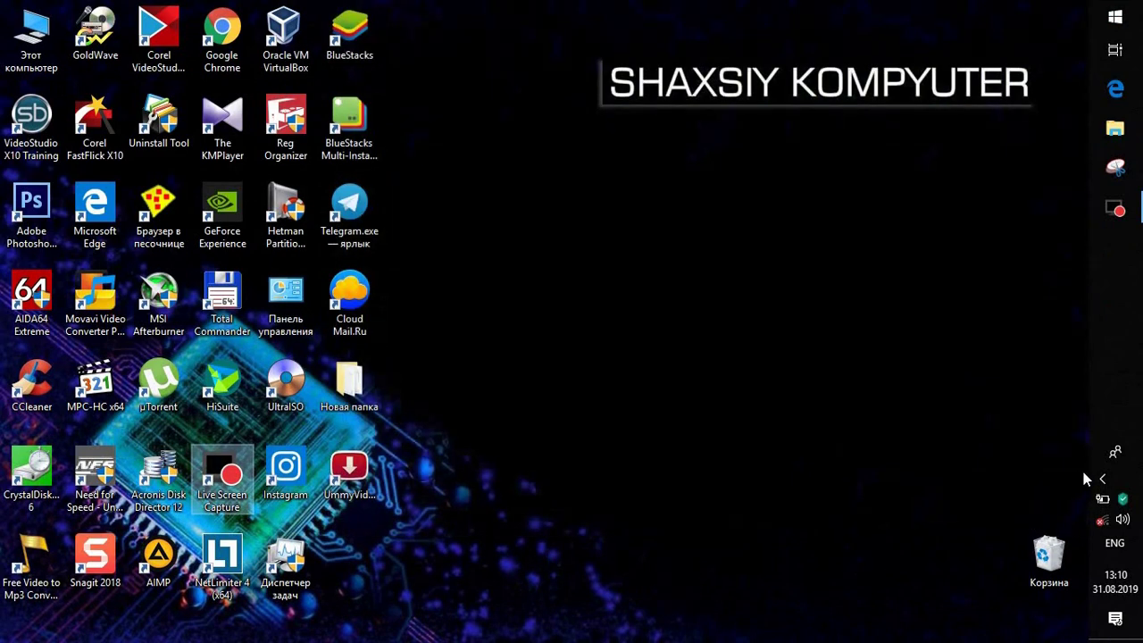
Refresh the desktop and open the Virus & threat protection page in Windows Defender Security Center.
right_click(613, 319)
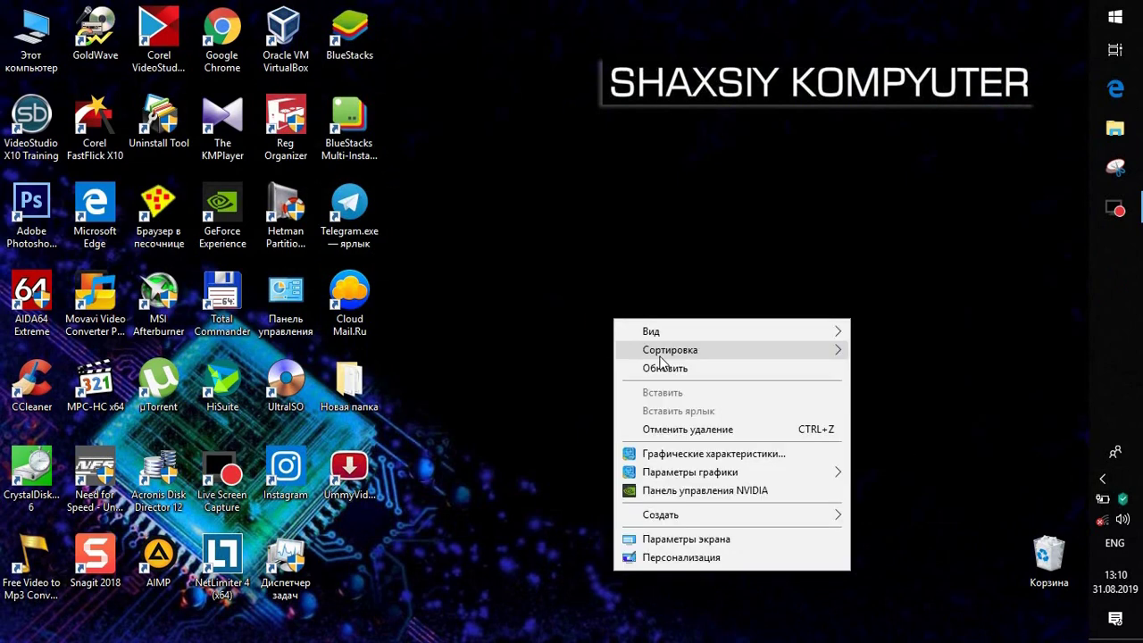
click(660, 375)
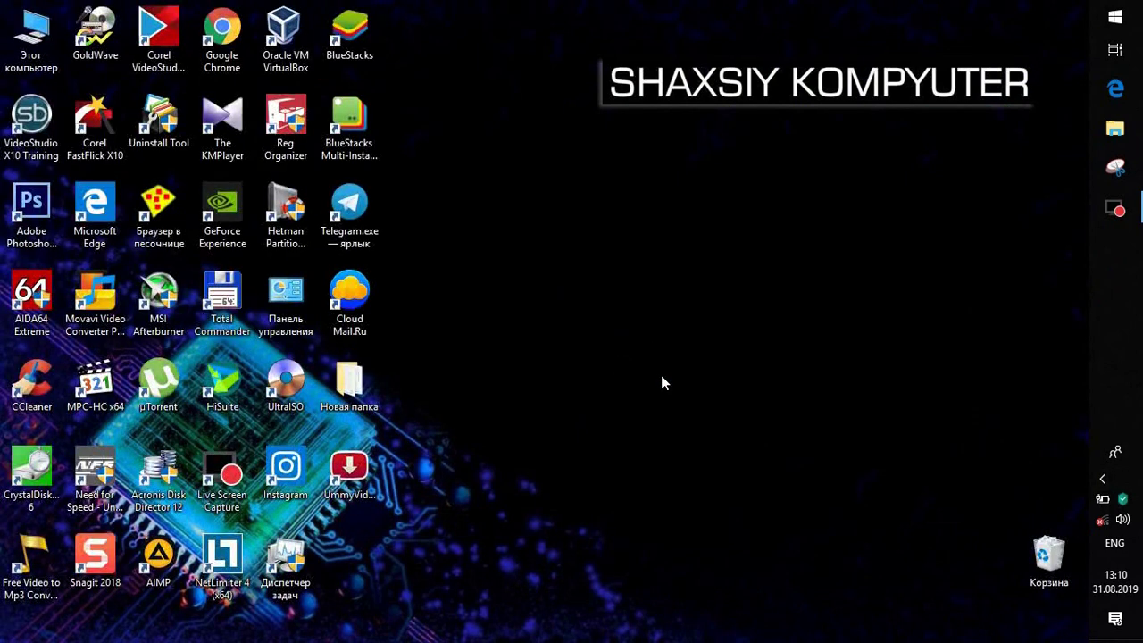
click(1103, 480)
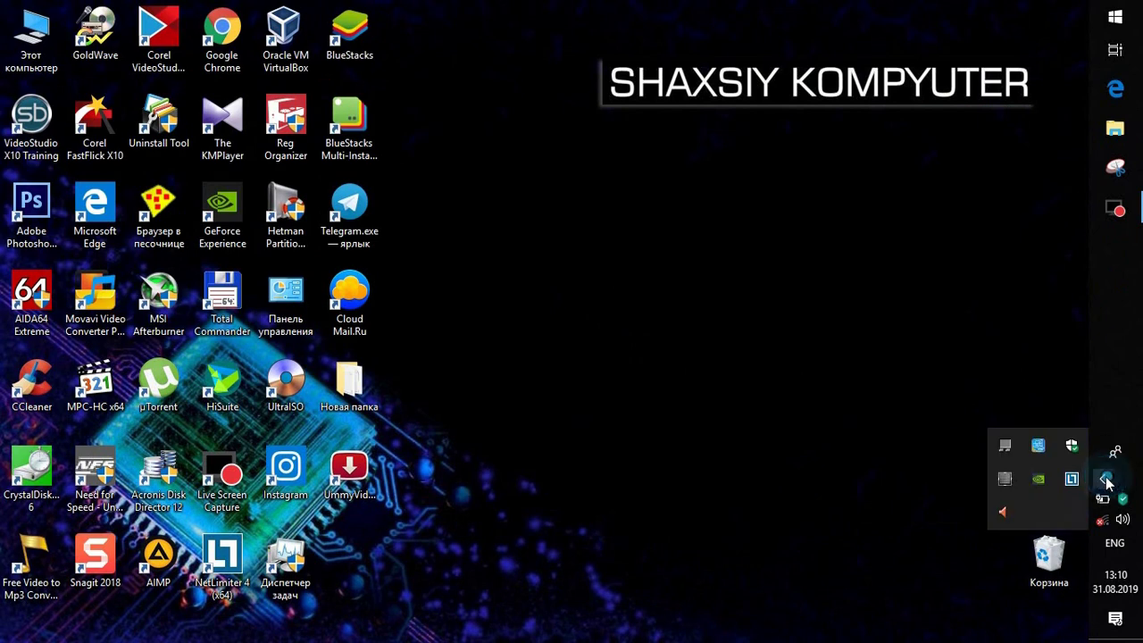
click(1072, 447)
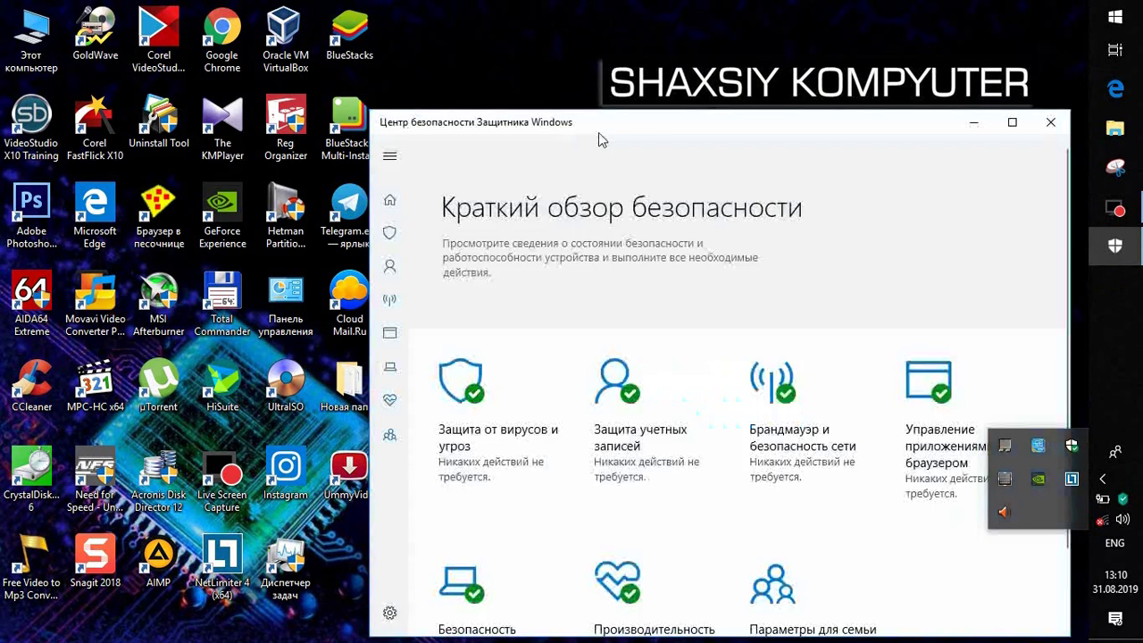
drag(598, 132, 435, 100)
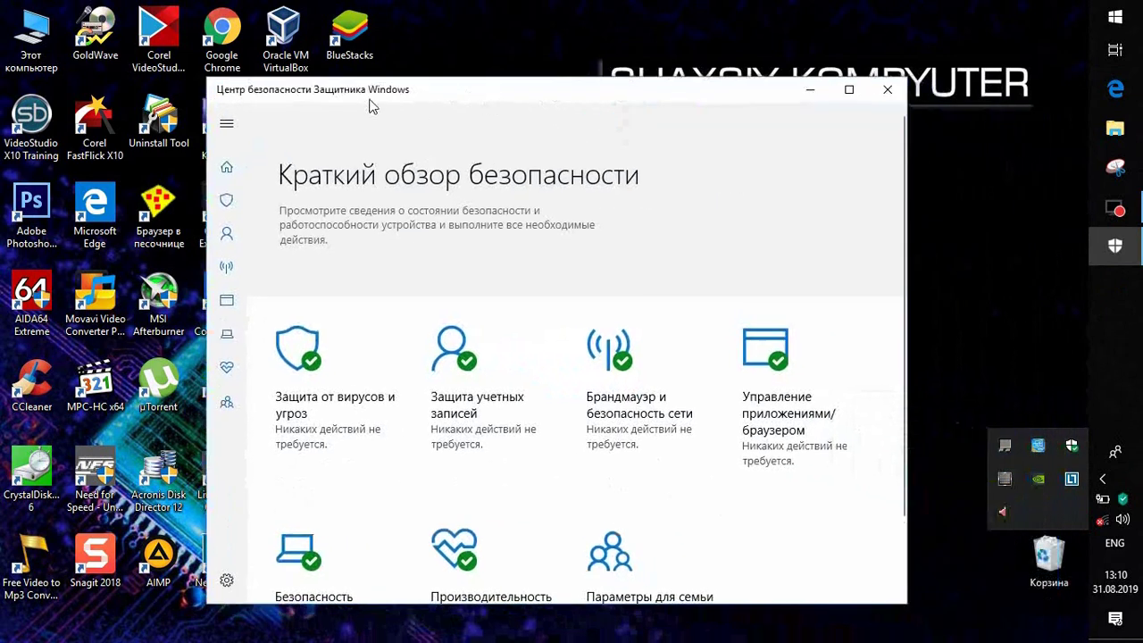
click(227, 204)
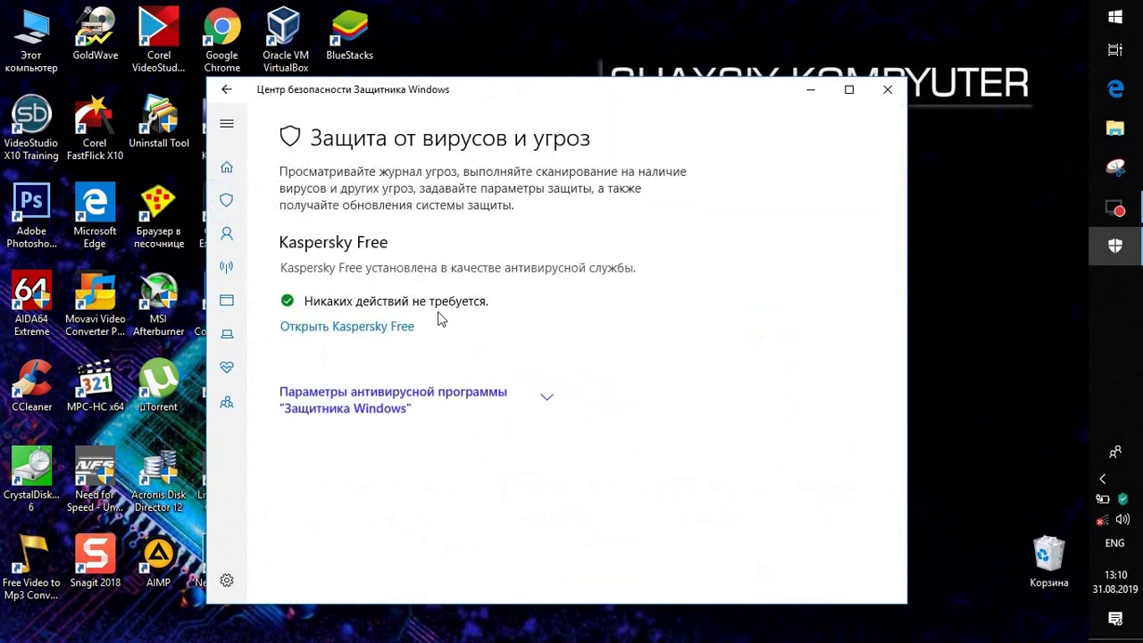
Check the hidden tray icons, move the Defender window right, and open Control Panel.
click(1103, 479)
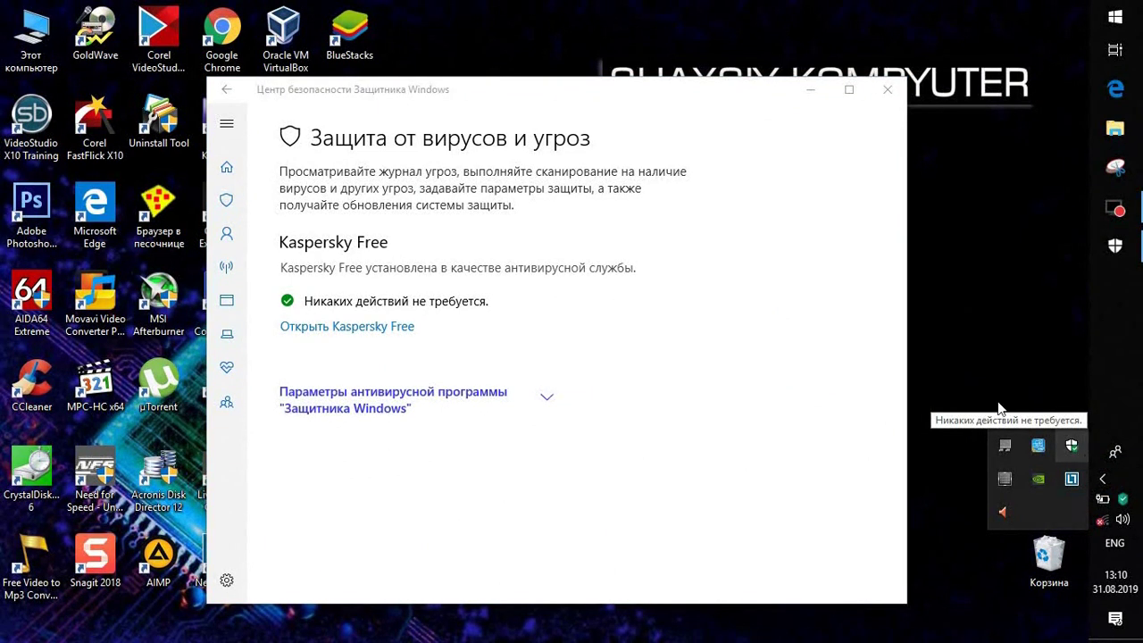
click(315, 230)
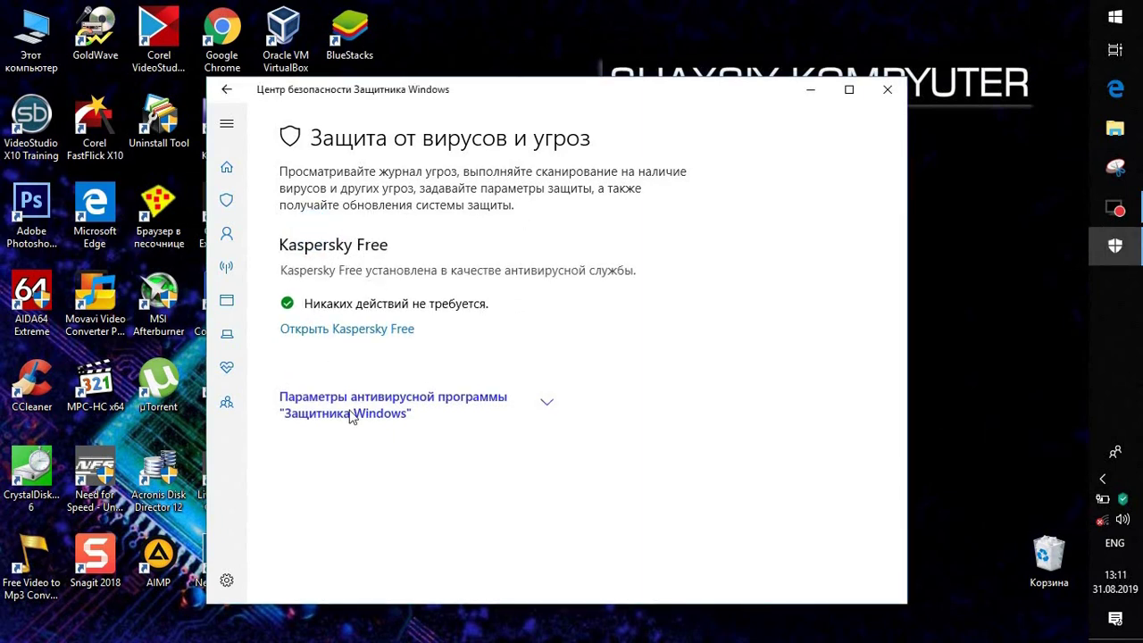
drag(581, 94, 874, 123)
double_click(319, 306)
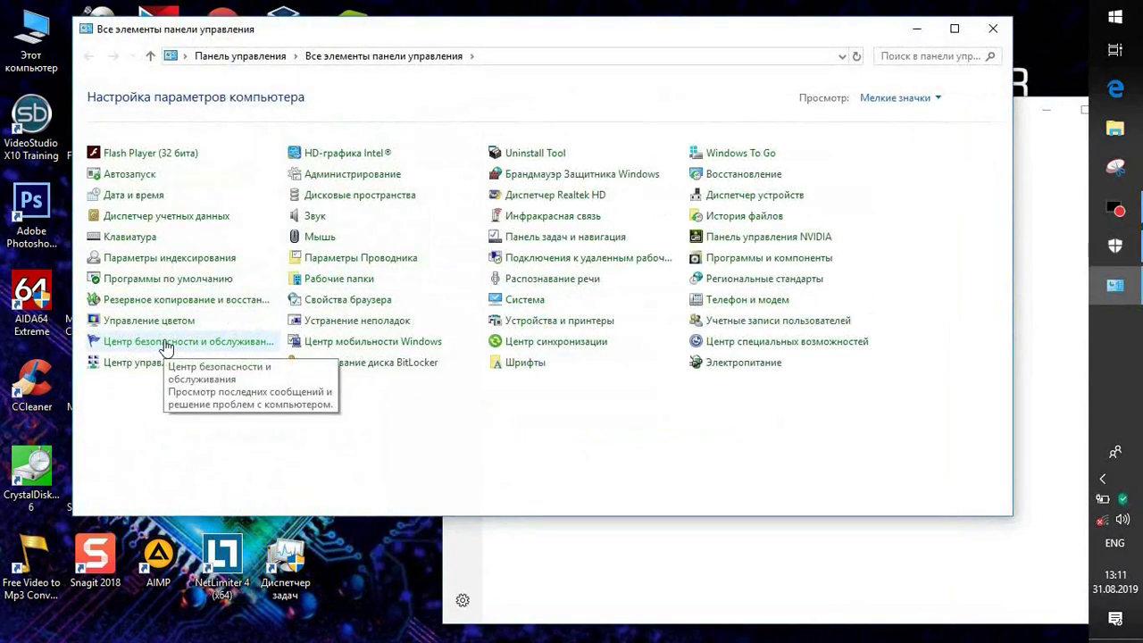
Expand Security in Security and Maintenance and compare it with the repositioned Defender window.
click(164, 344)
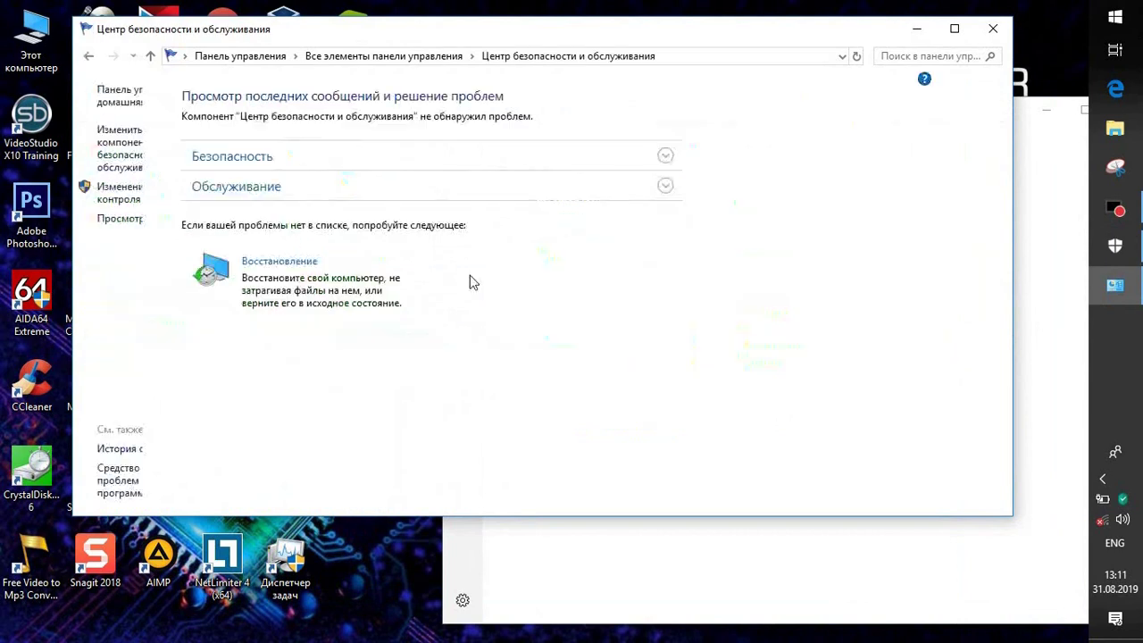
click(355, 158)
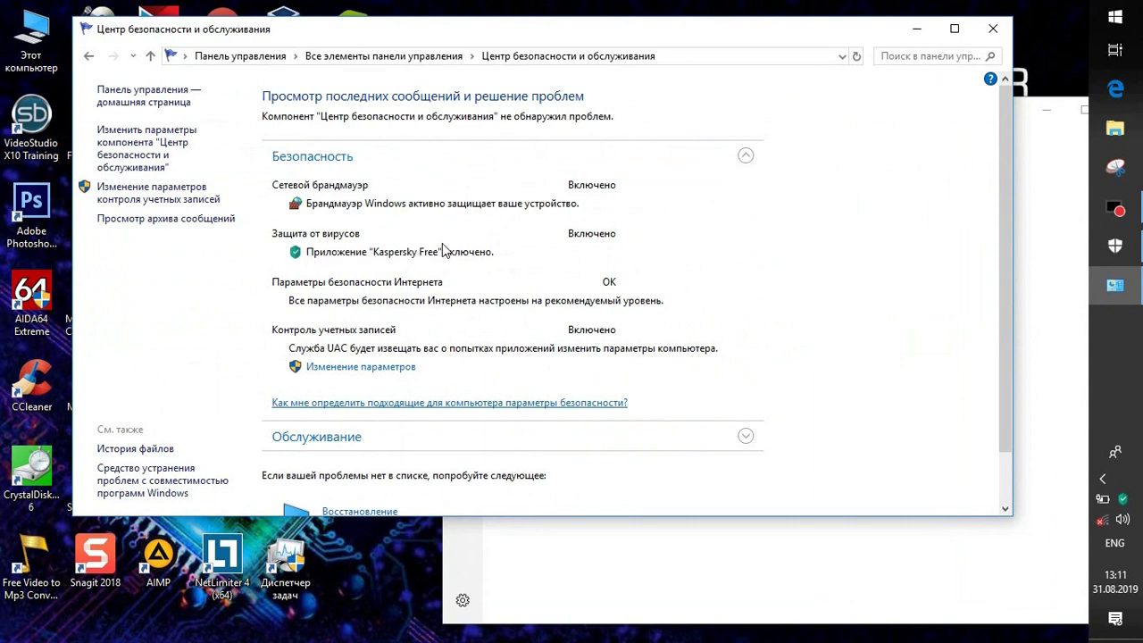
key(alt+Tab)
click(711, 36)
click(1115, 245)
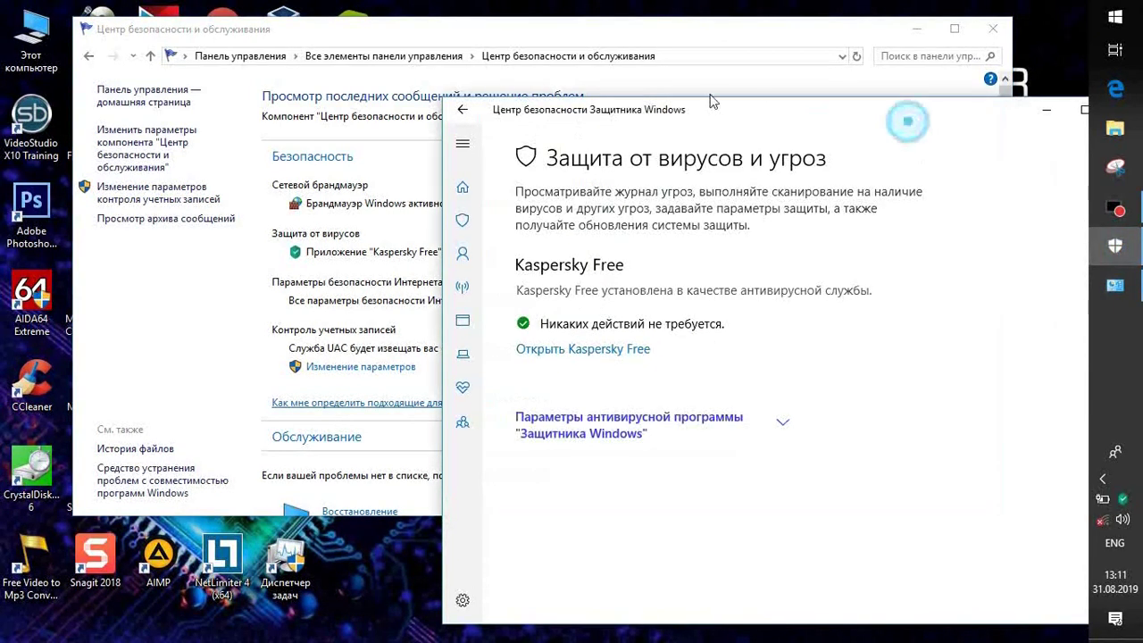
drag(794, 119, 656, 125)
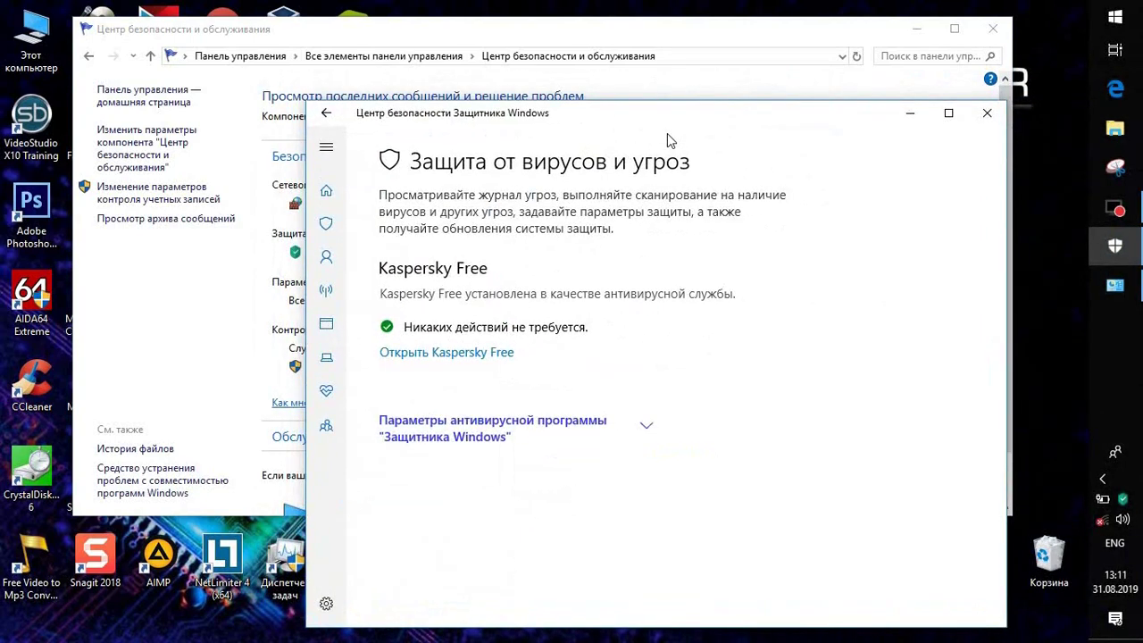
drag(767, 118, 725, 110)
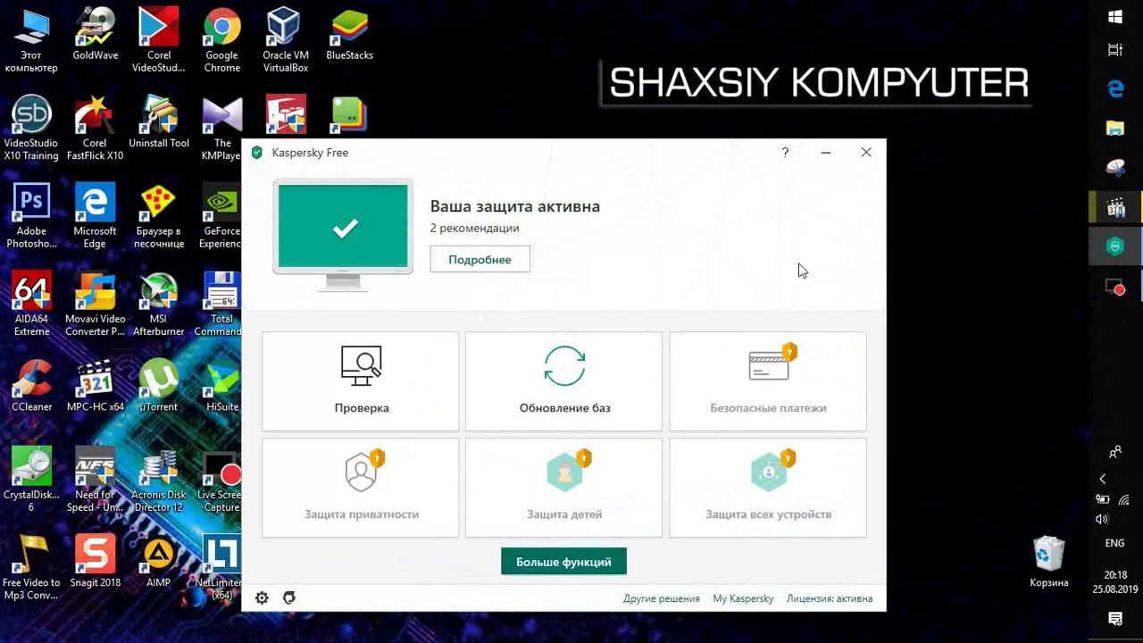
Update the Kaspersky antivirus databases and return to the main window.
click(588, 379)
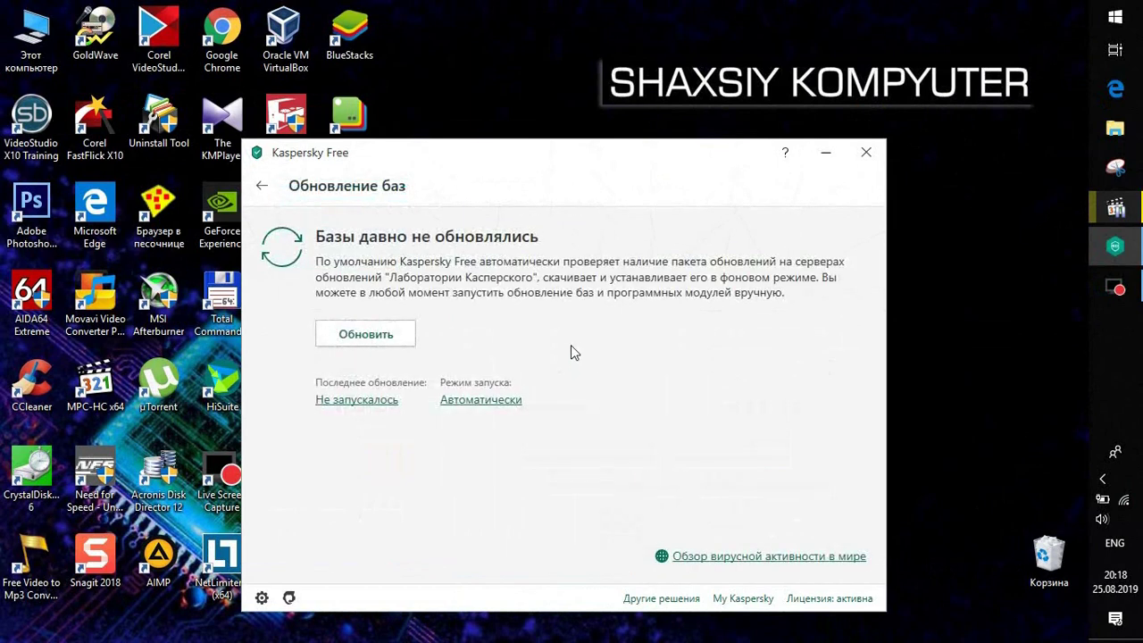
click(359, 337)
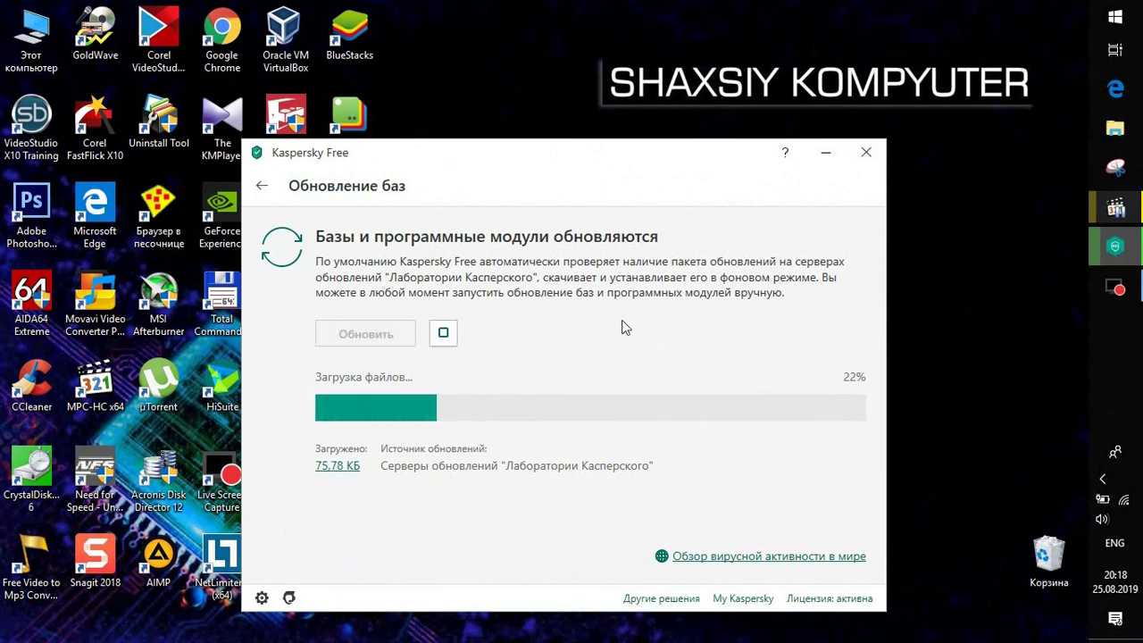
click(265, 184)
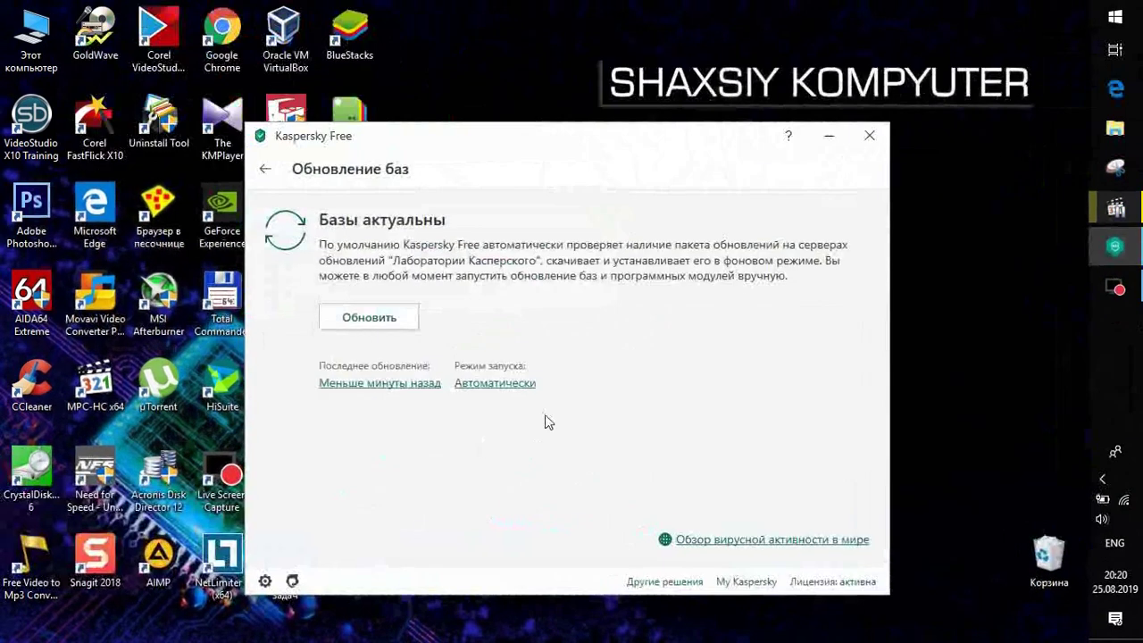
click(268, 168)
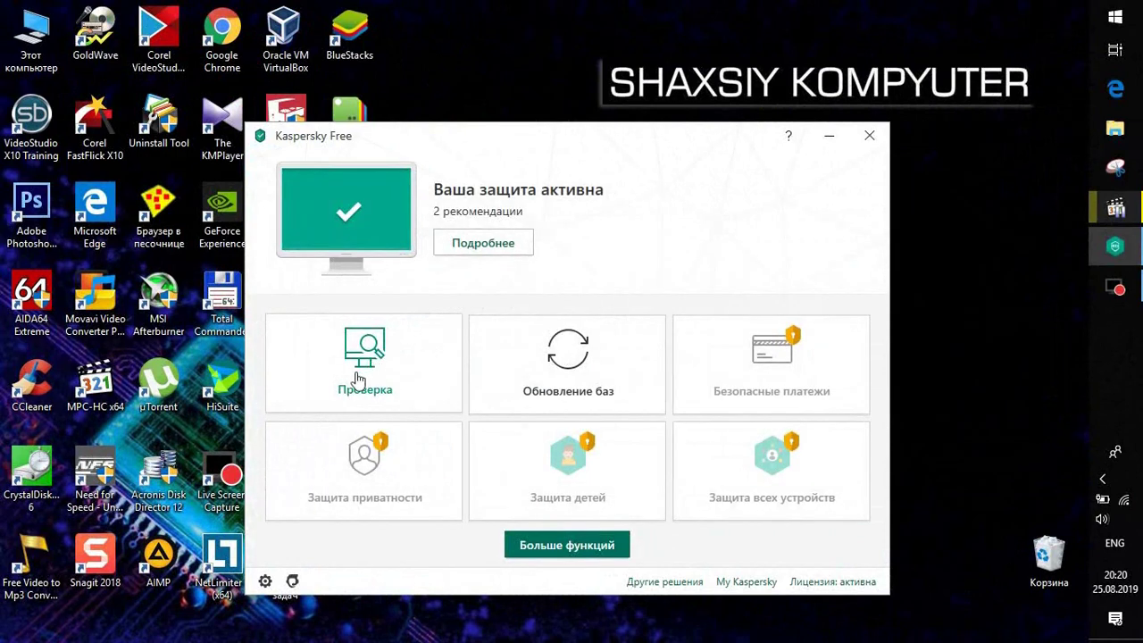
Open Kaspersky's Scan section and briefly browse This PC in File Explorer.
click(362, 381)
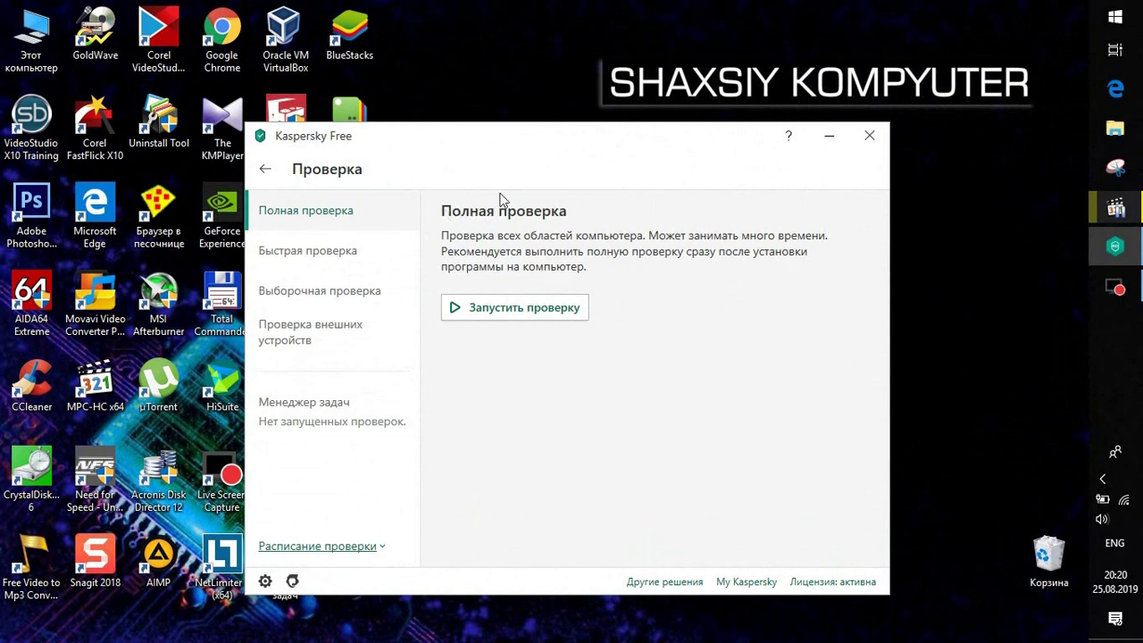
double_click(31, 37)
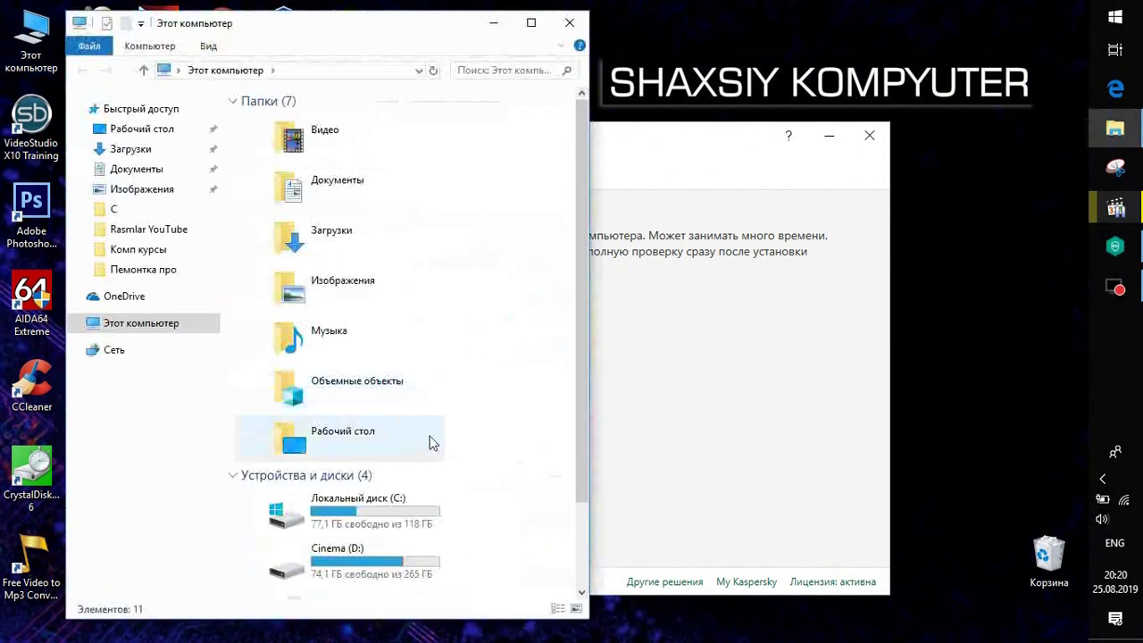
scroll(503, 543, down, 2)
drag(528, 564, 246, 89)
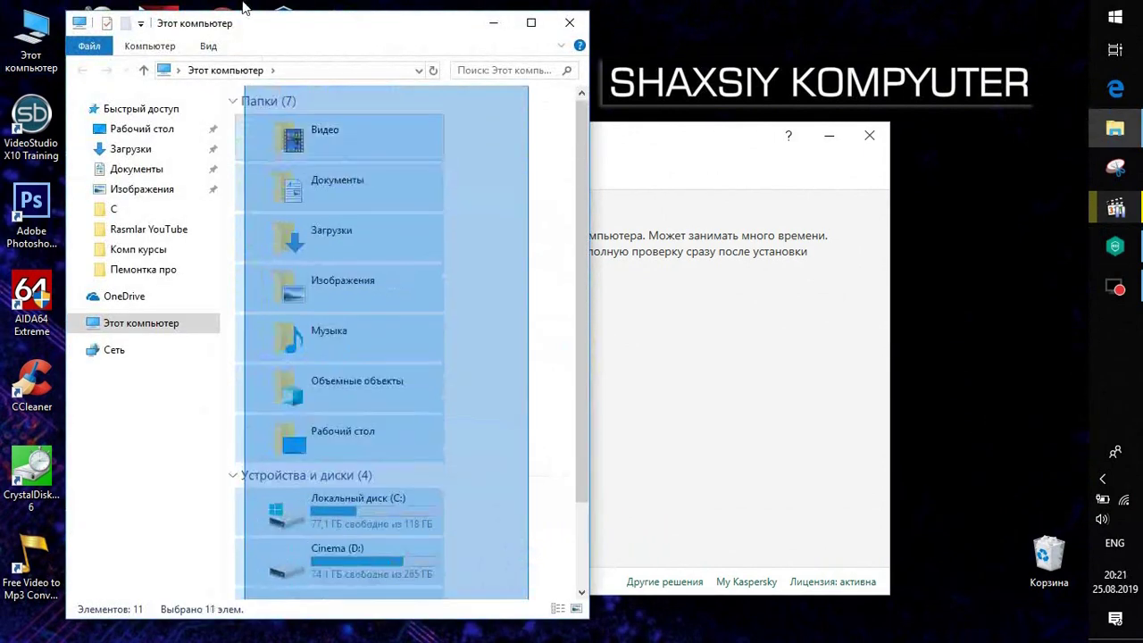
key(alt+F4)
View the Quick Scan options, then launch Task Manager and move it lower left.
click(326, 259)
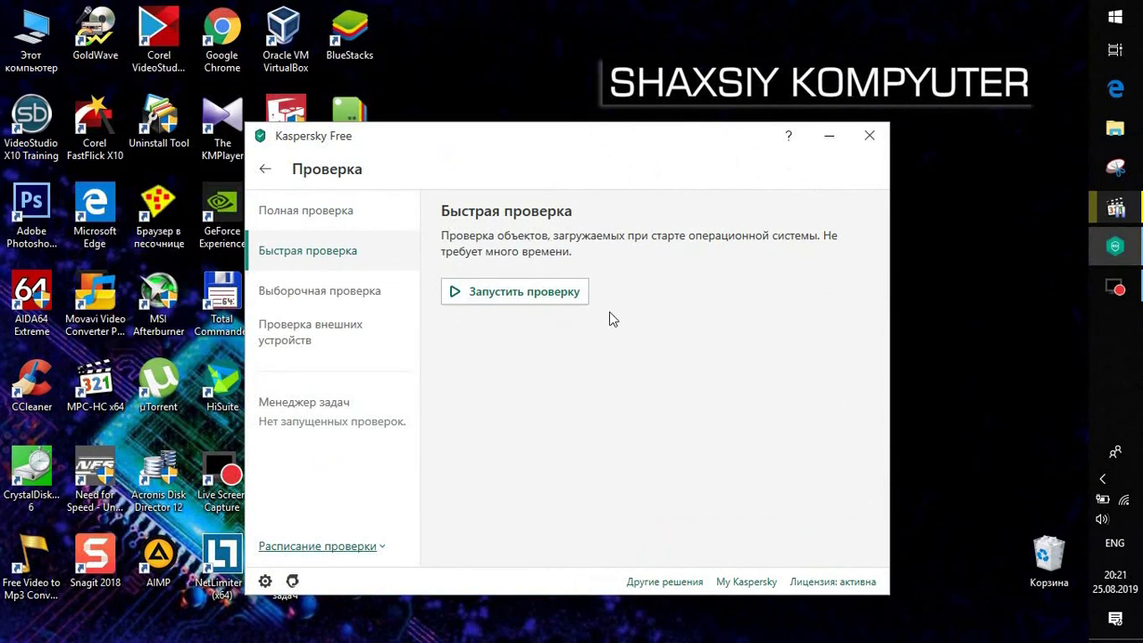
right_click(1118, 364)
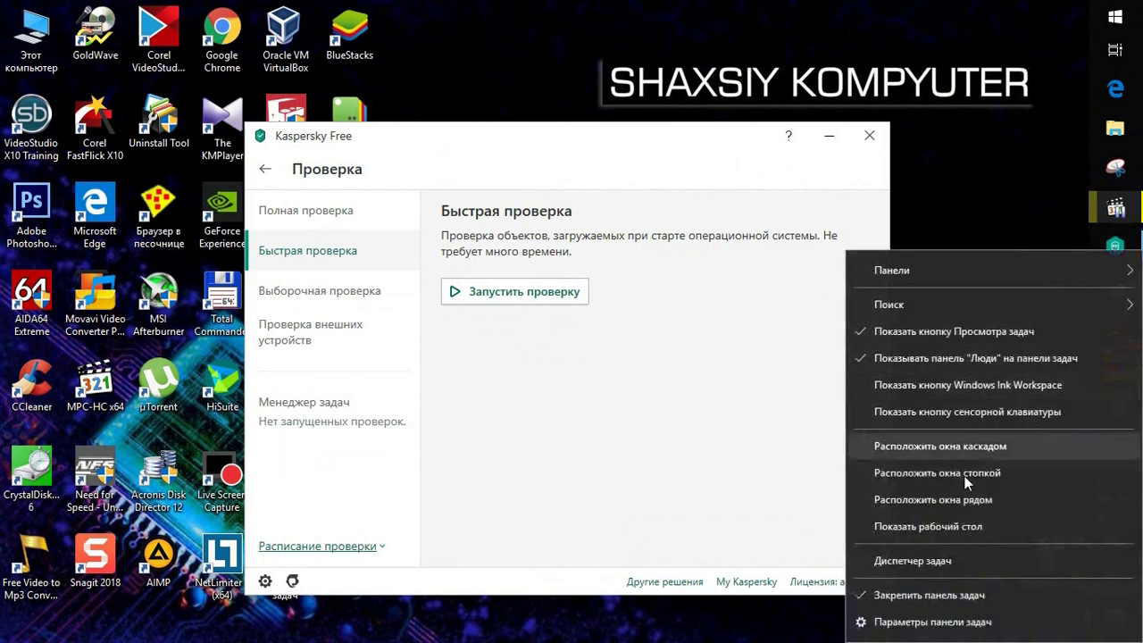
click(908, 547)
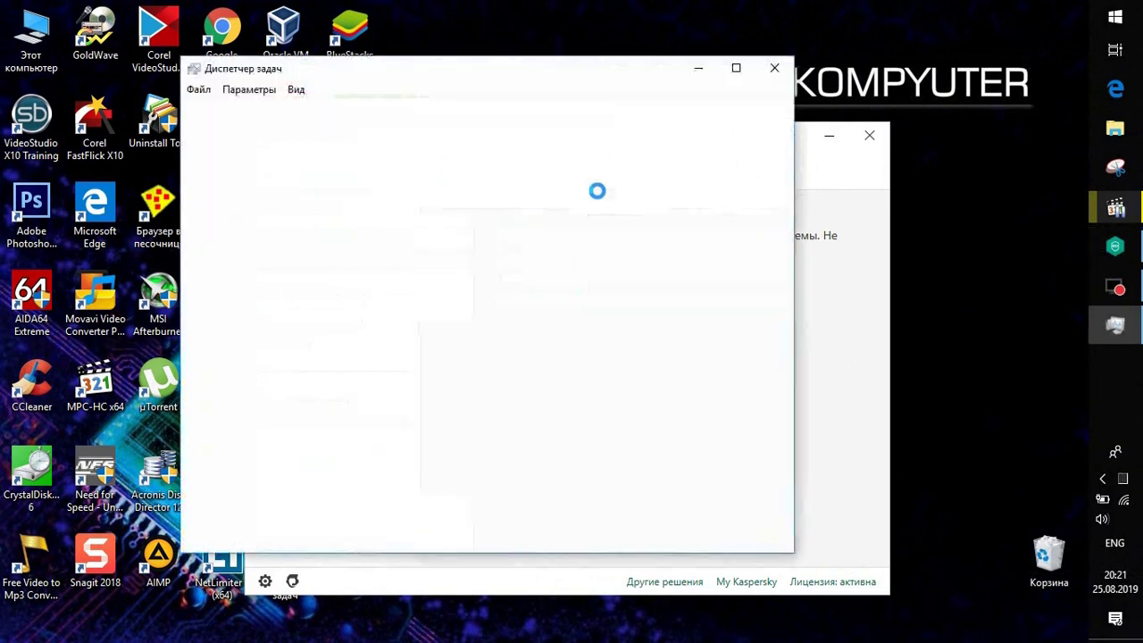
drag(466, 81, 313, 123)
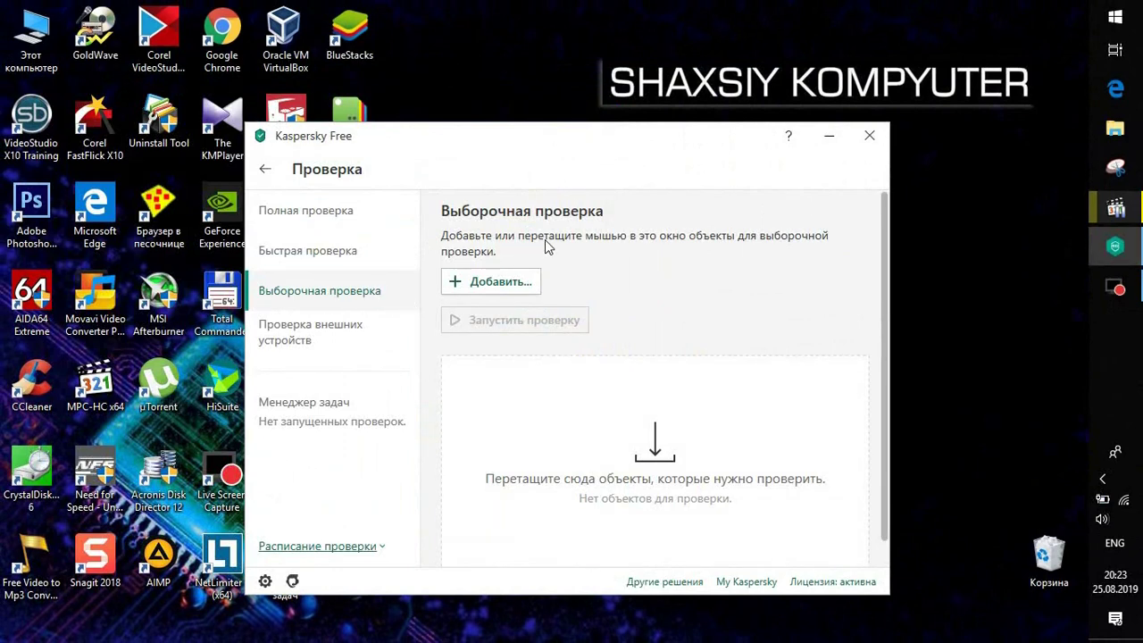
Add the Downloads folder from This PC to the custom scan list and run the scan.
click(478, 284)
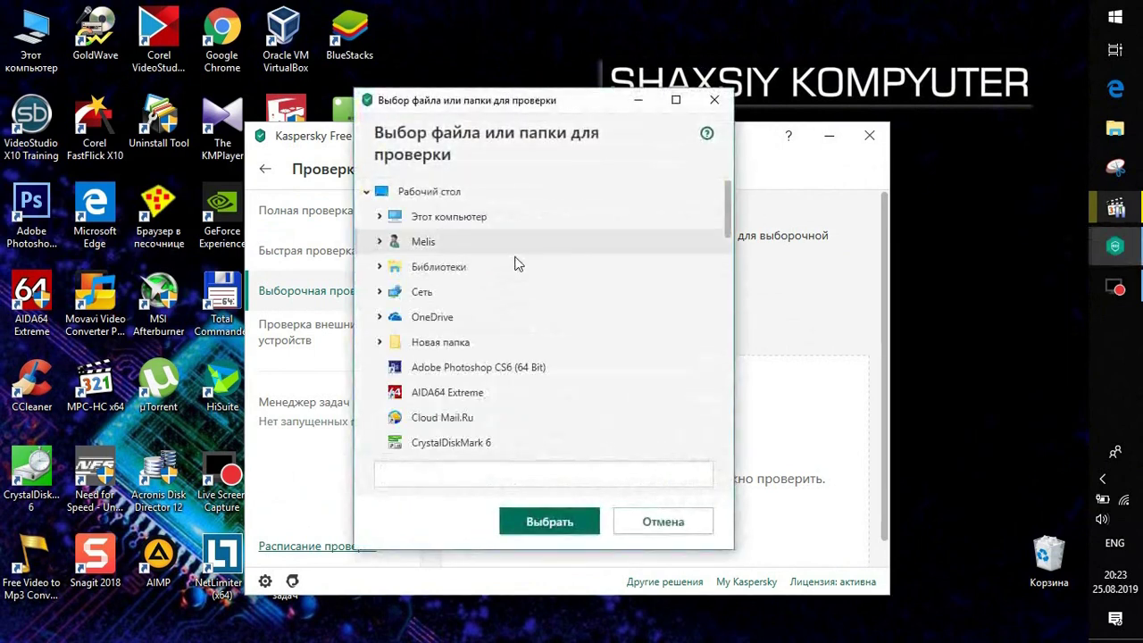
click(394, 218)
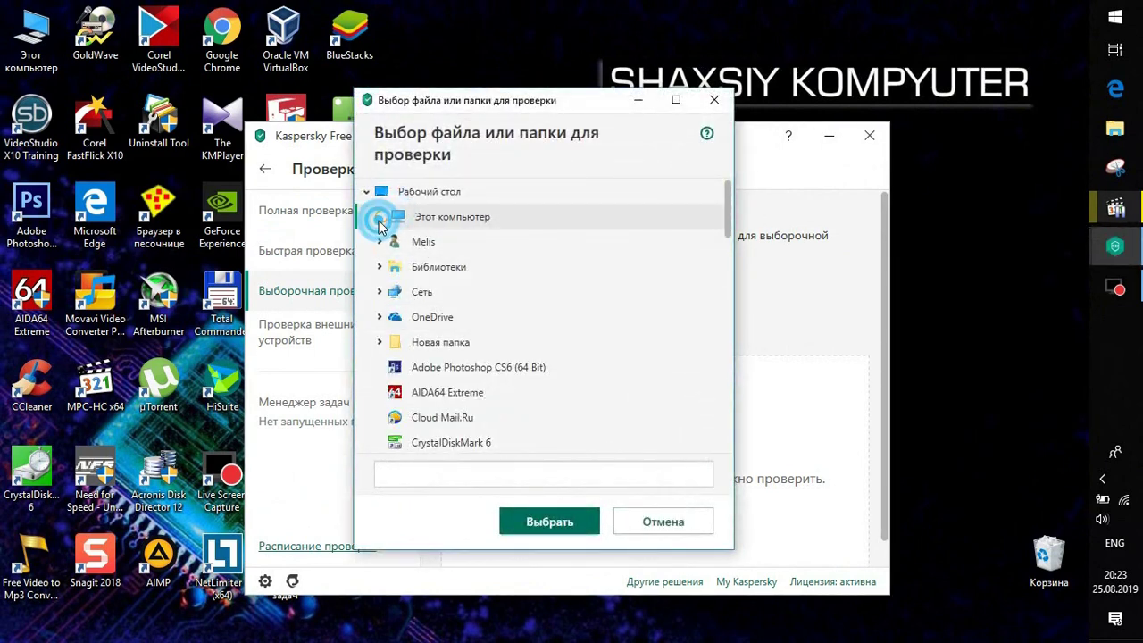
click(382, 220)
click(447, 243)
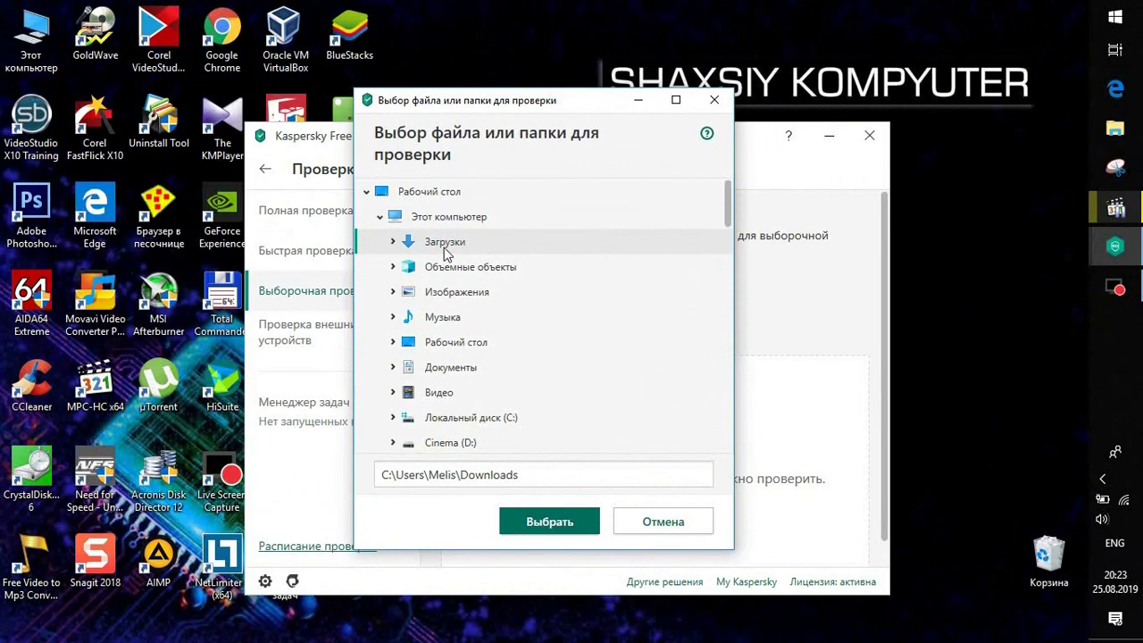
click(544, 524)
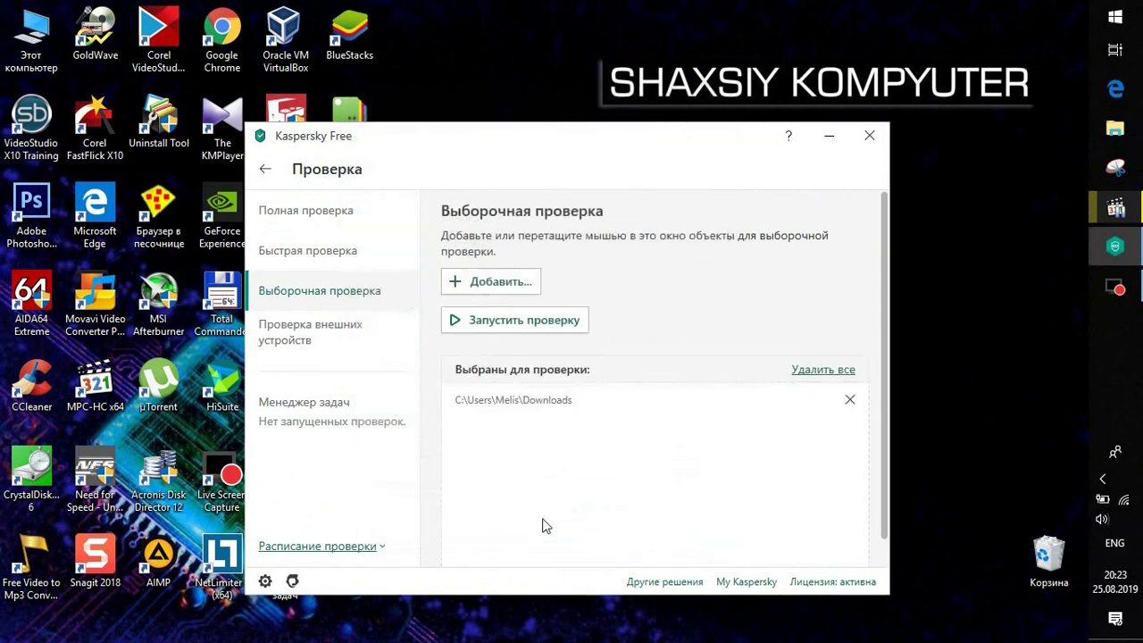
click(510, 324)
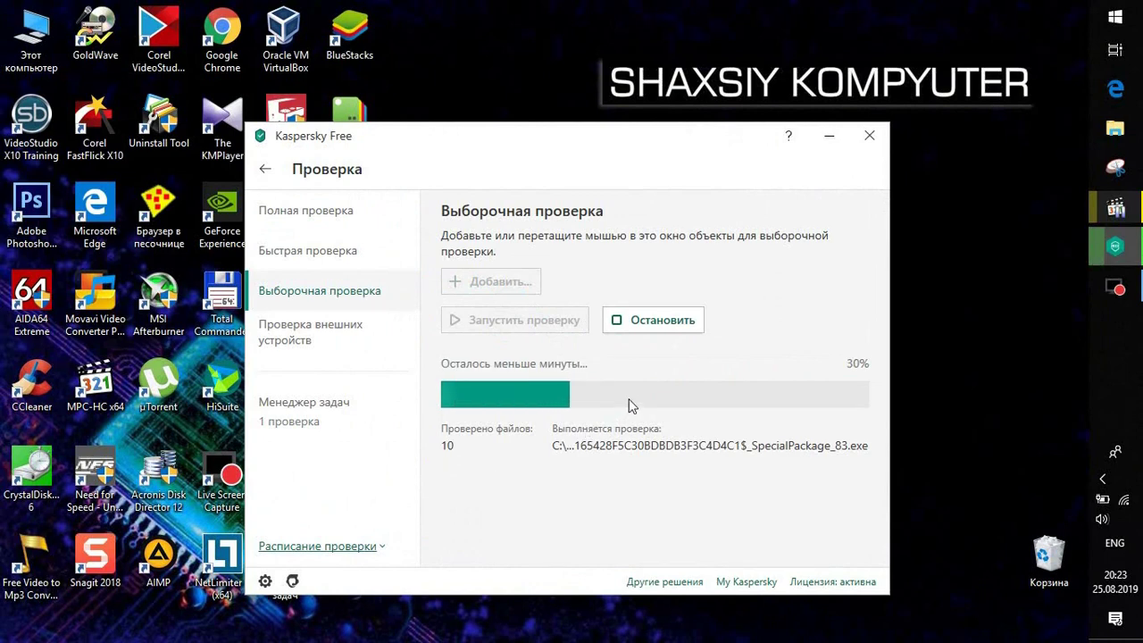
drag(562, 153, 692, 143)
Drag dxwebsetup.exe from Downloads into the custom scan list and scan it.
double_click(42, 31)
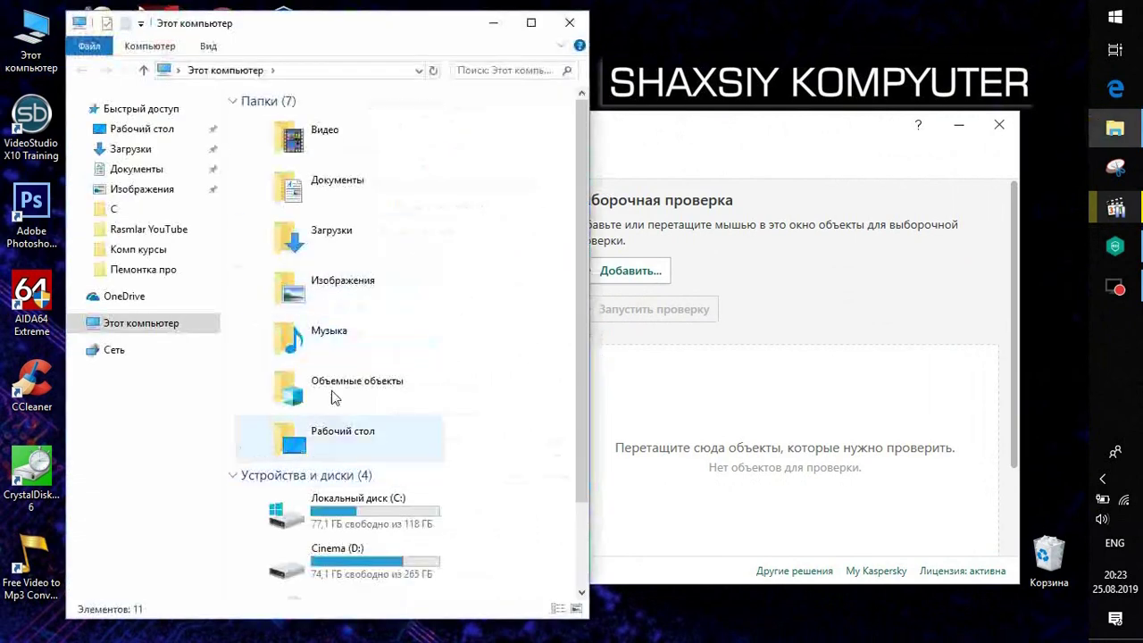
click(344, 243)
double_click(349, 254)
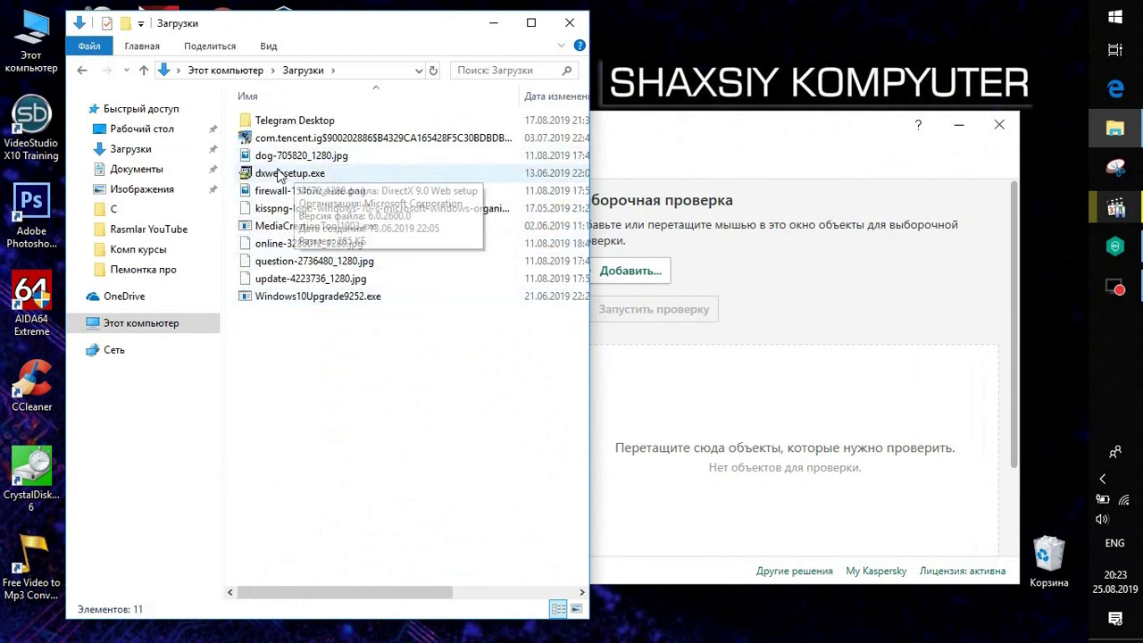
drag(280, 174, 747, 450)
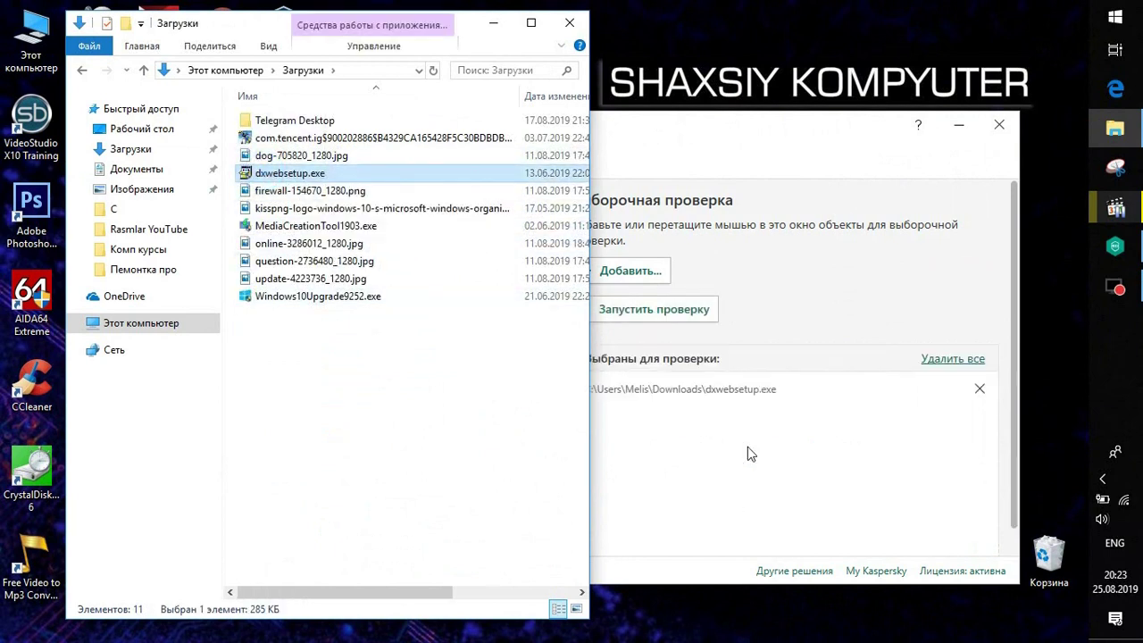
click(797, 140)
click(658, 310)
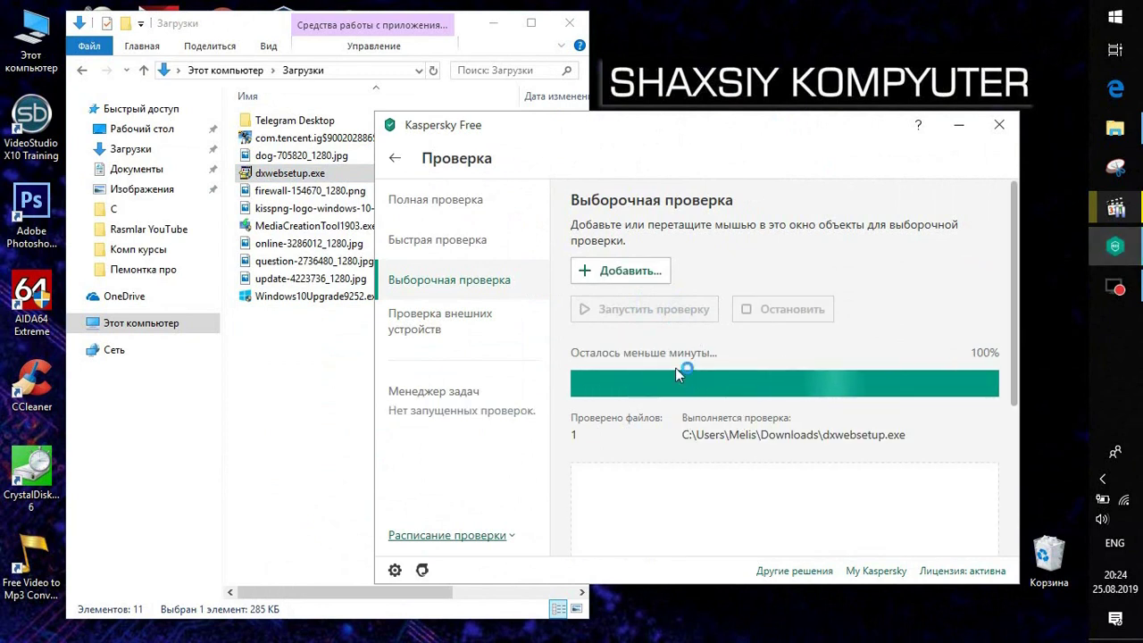
Add three Downloads files to the scan list, remove them all, and open the external devices page.
shift+click(295, 208)
drag(774, 436, 776, 434)
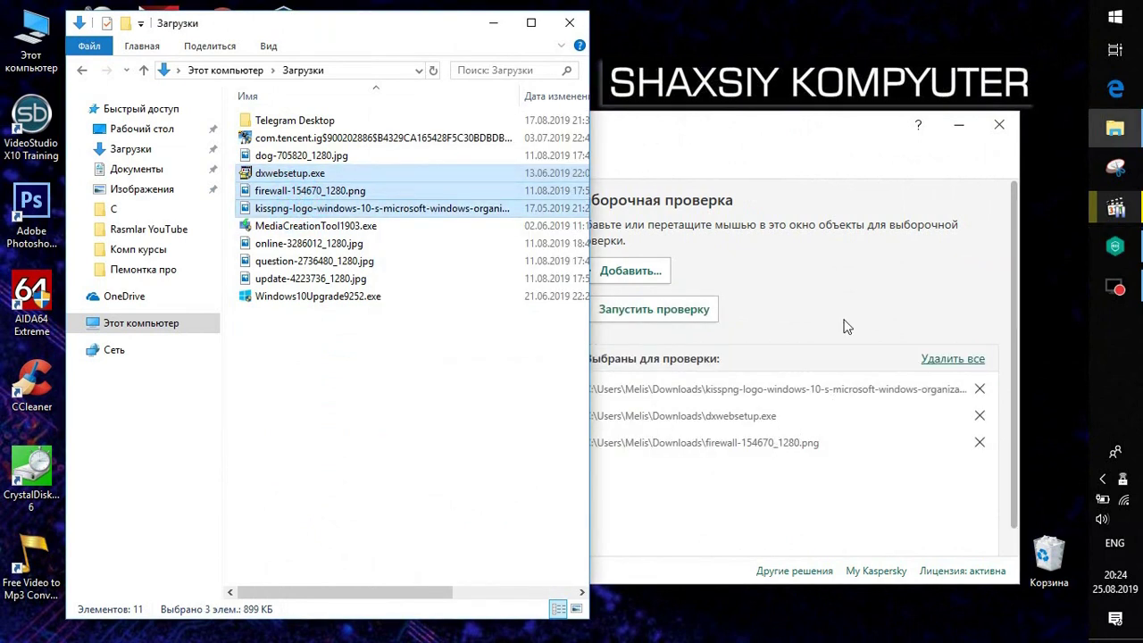
click(813, 152)
click(979, 443)
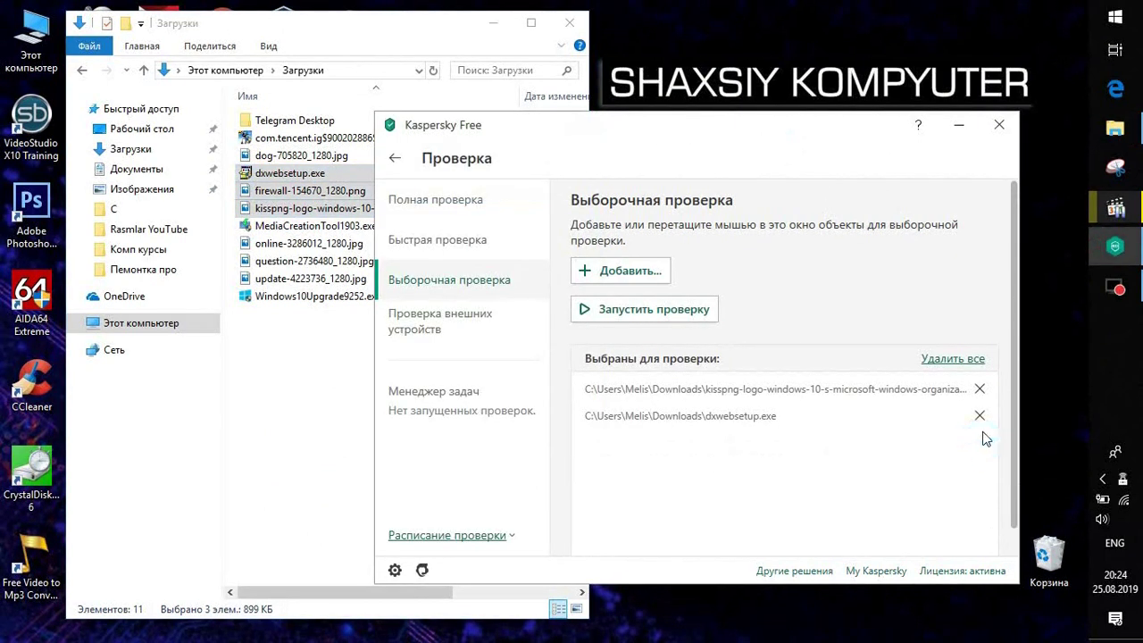
click(951, 359)
click(441, 321)
Close the Downloads window and view the scan task list for the E:\ drive scan.
click(575, 31)
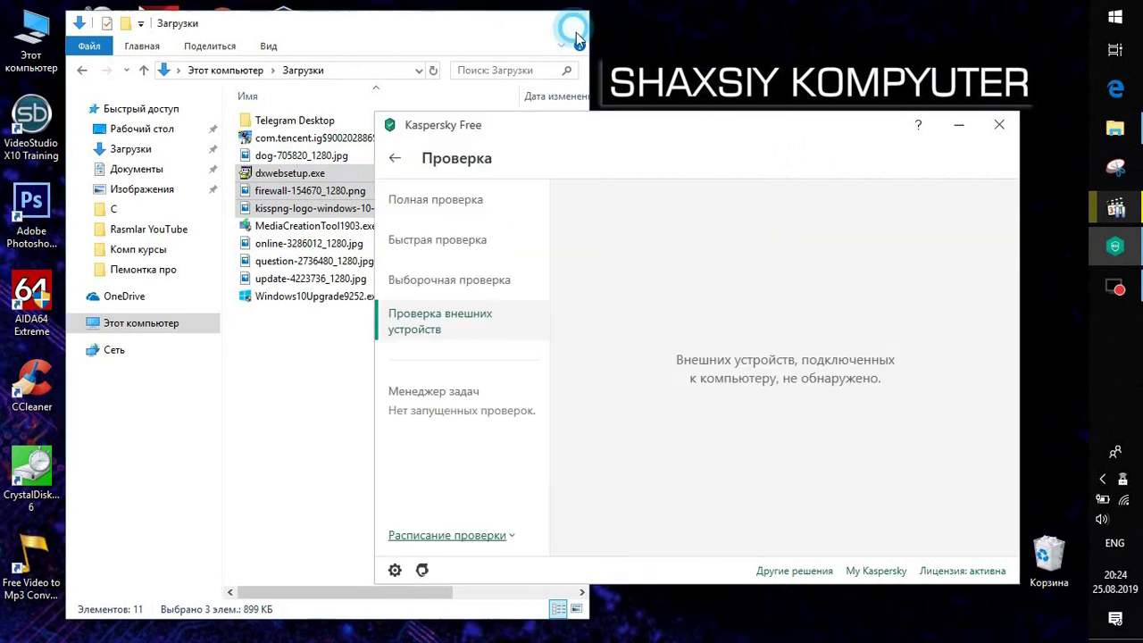
click(574, 31)
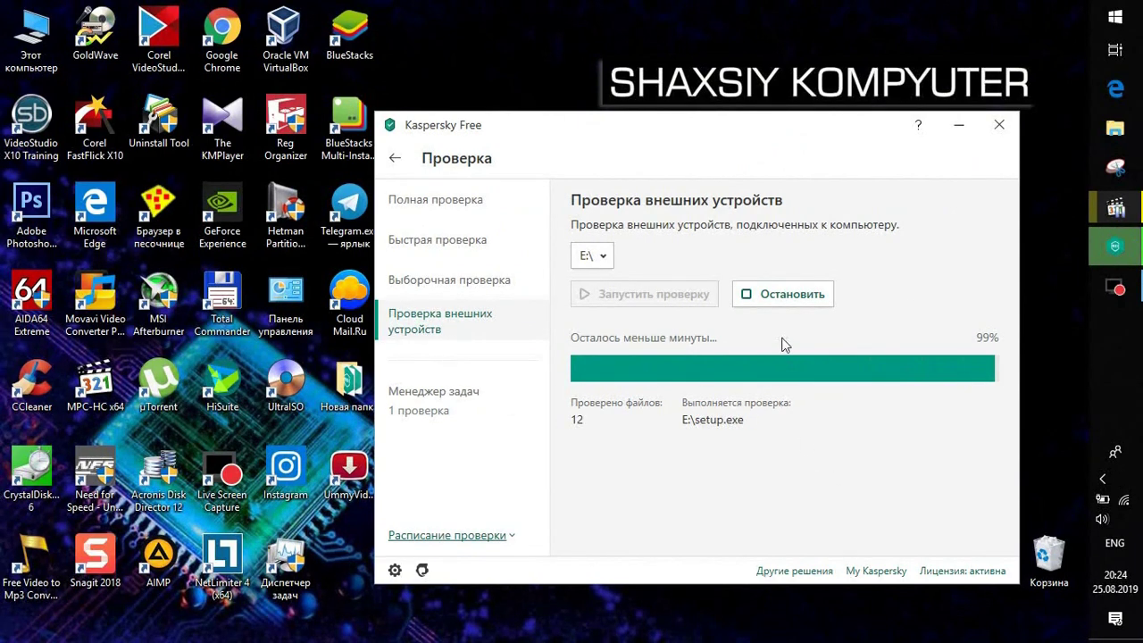
click(447, 395)
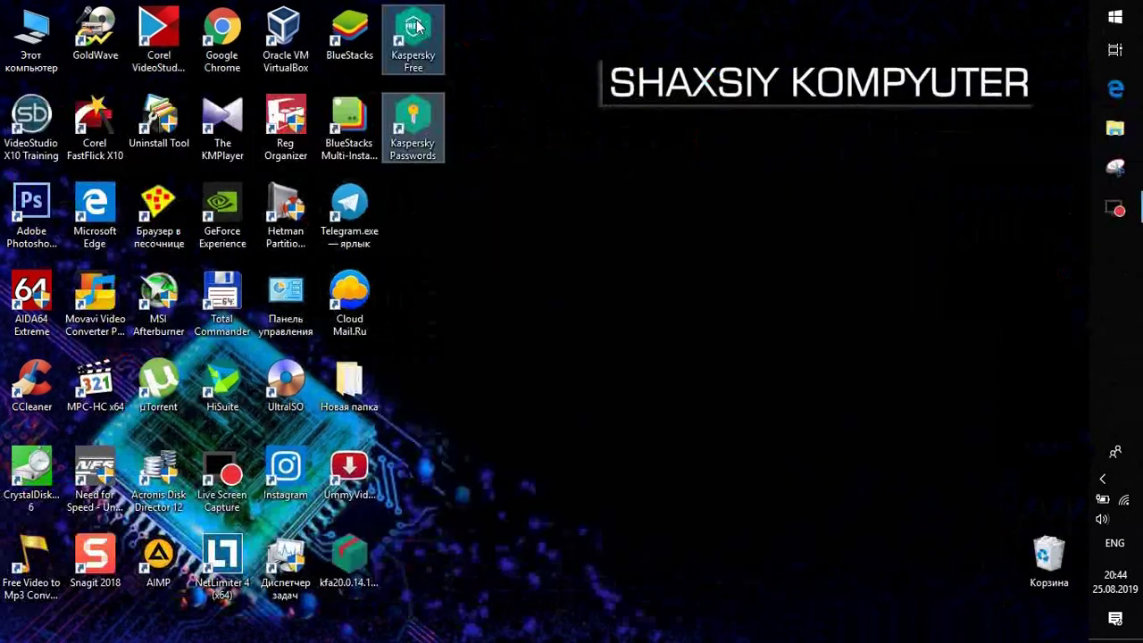
Delete both Kaspersky desktop shortcuts and move the Kaspersky and Secure Connection icons into the visible tray.
drag(436, 144, 1049, 555)
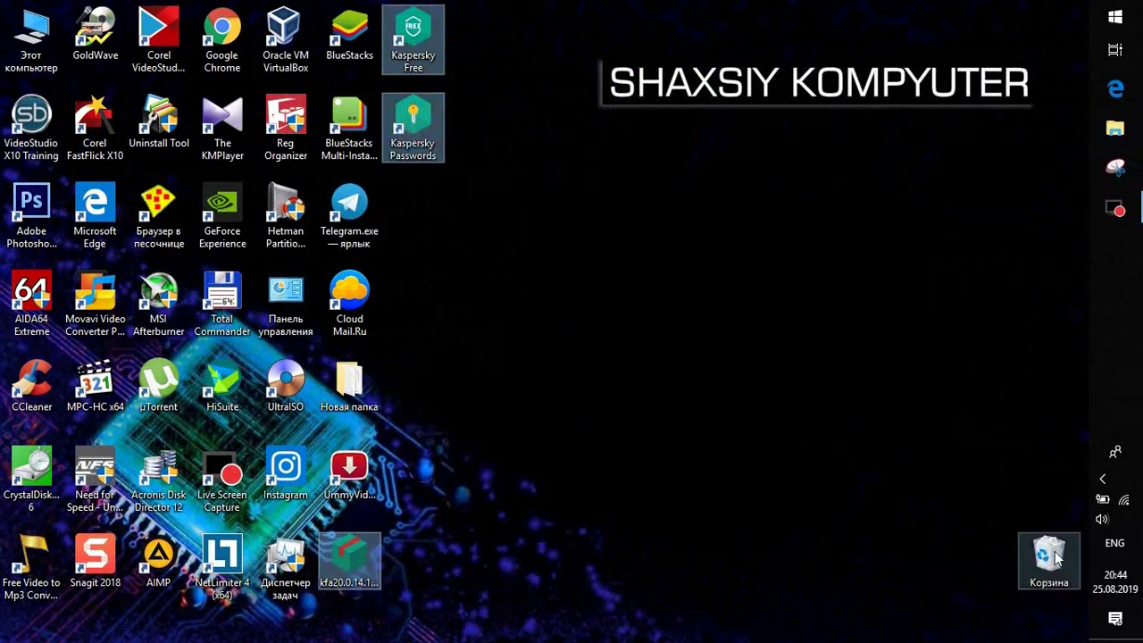
click(1102, 478)
drag(972, 511, 1126, 426)
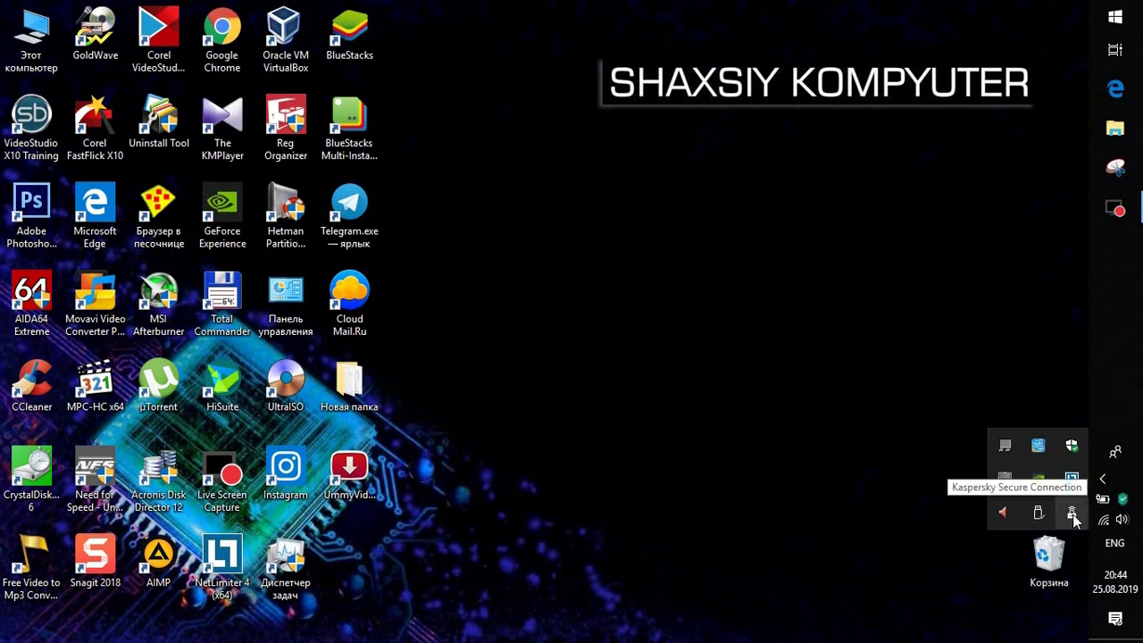
drag(1070, 511, 1118, 501)
Open Kaspersky's General settings and switch protection off, then back on.
click(1123, 478)
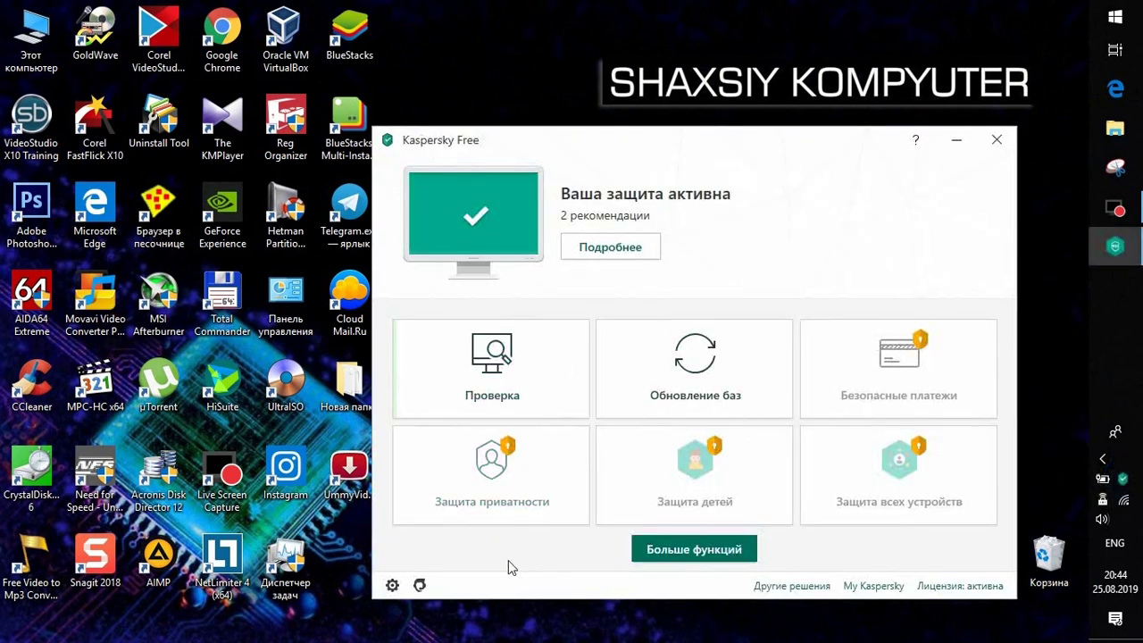
click(393, 585)
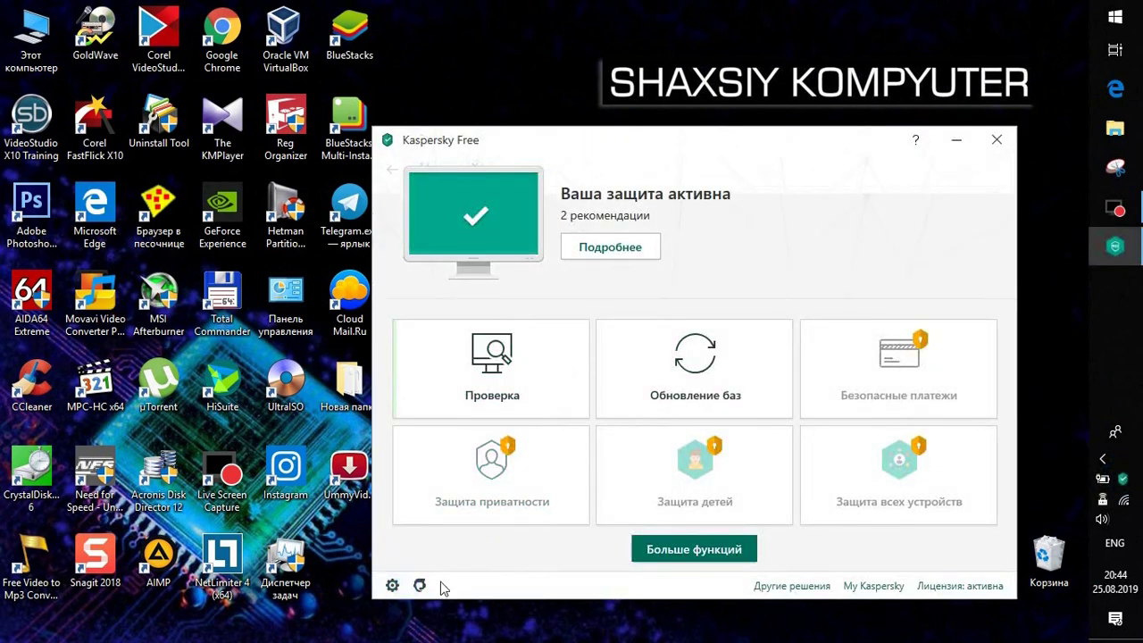
click(406, 213)
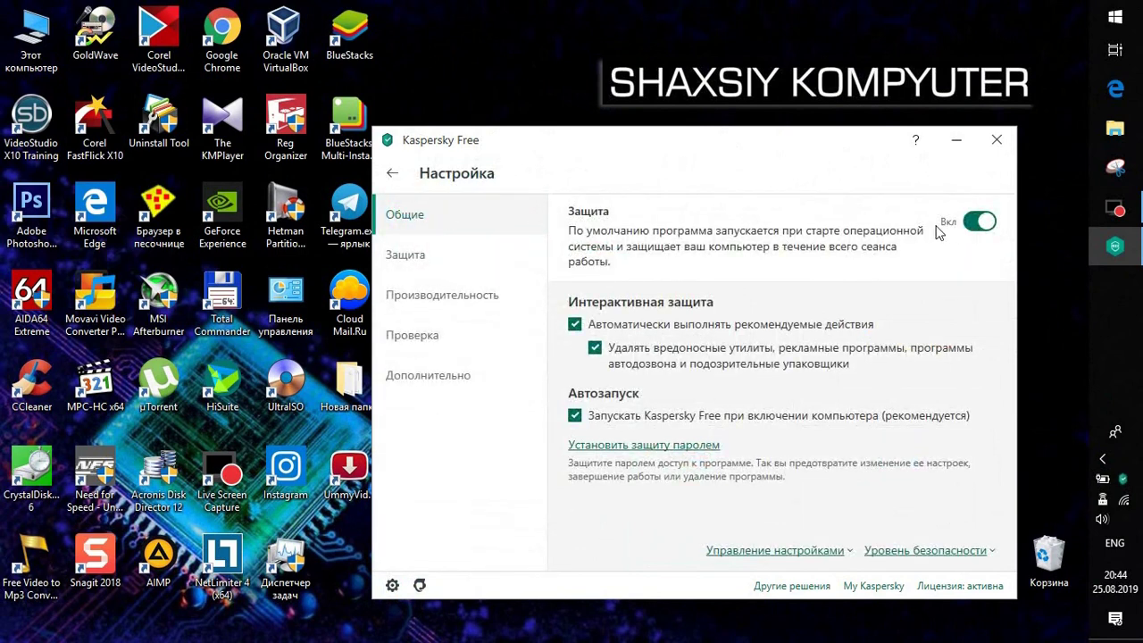
click(982, 229)
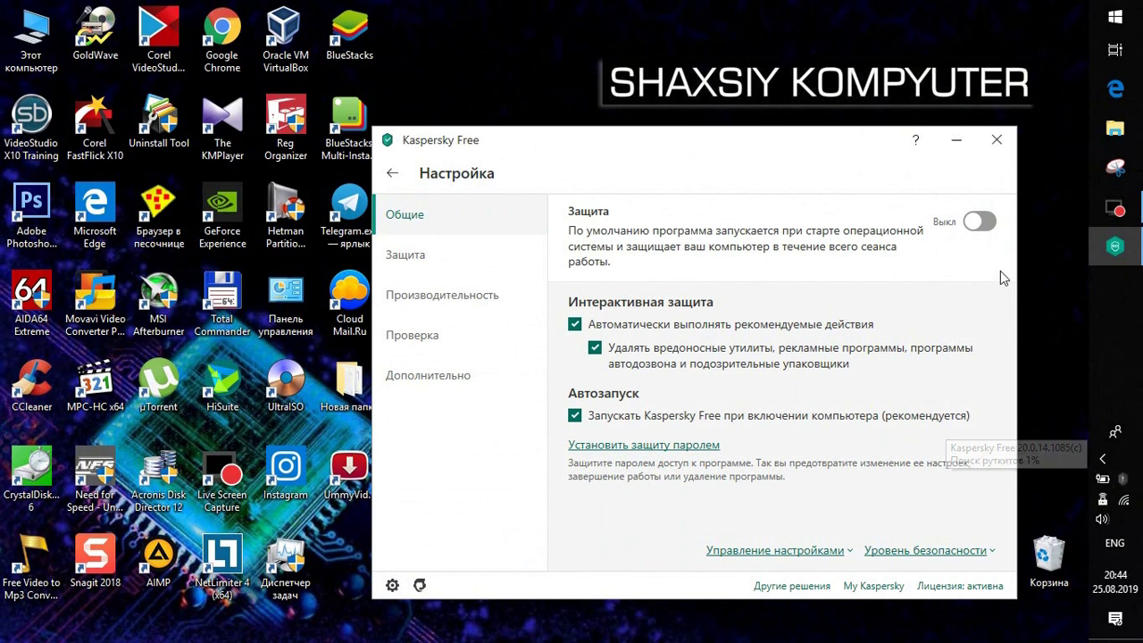
click(980, 222)
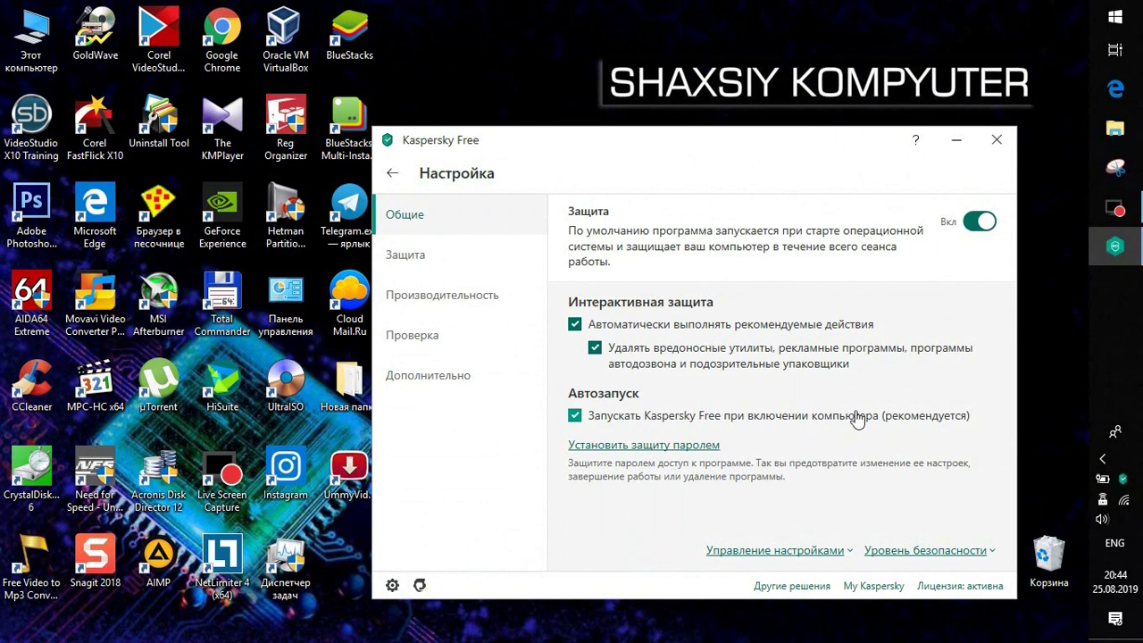
Cancel the password protection dialog without setting a password, then close the security level list.
click(659, 451)
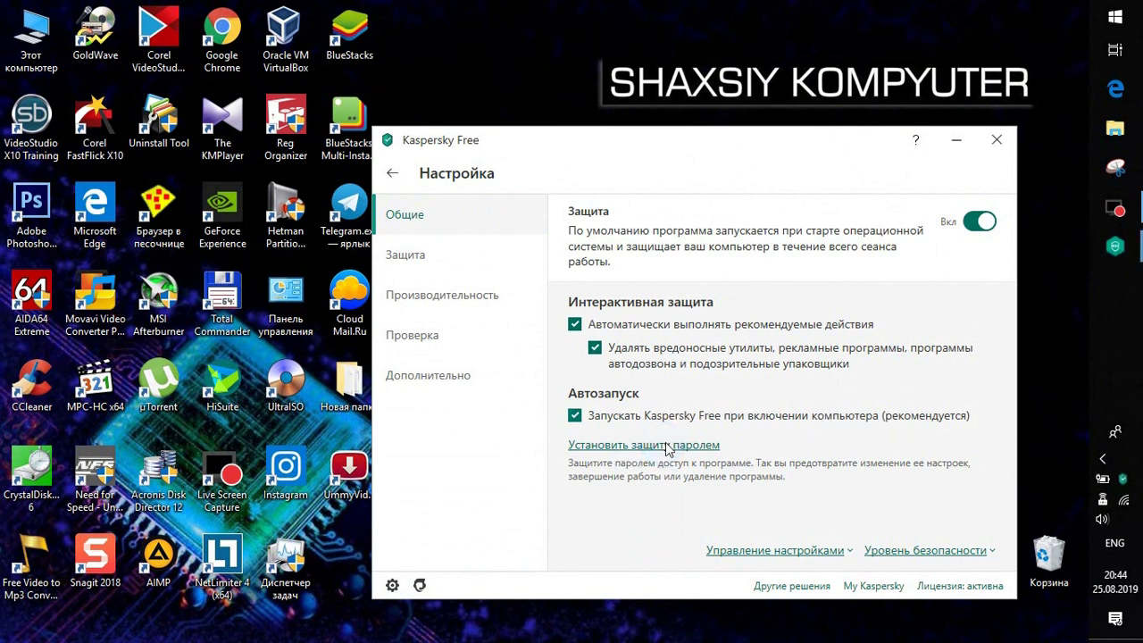
drag(536, 174, 328, 212)
click(220, 301)
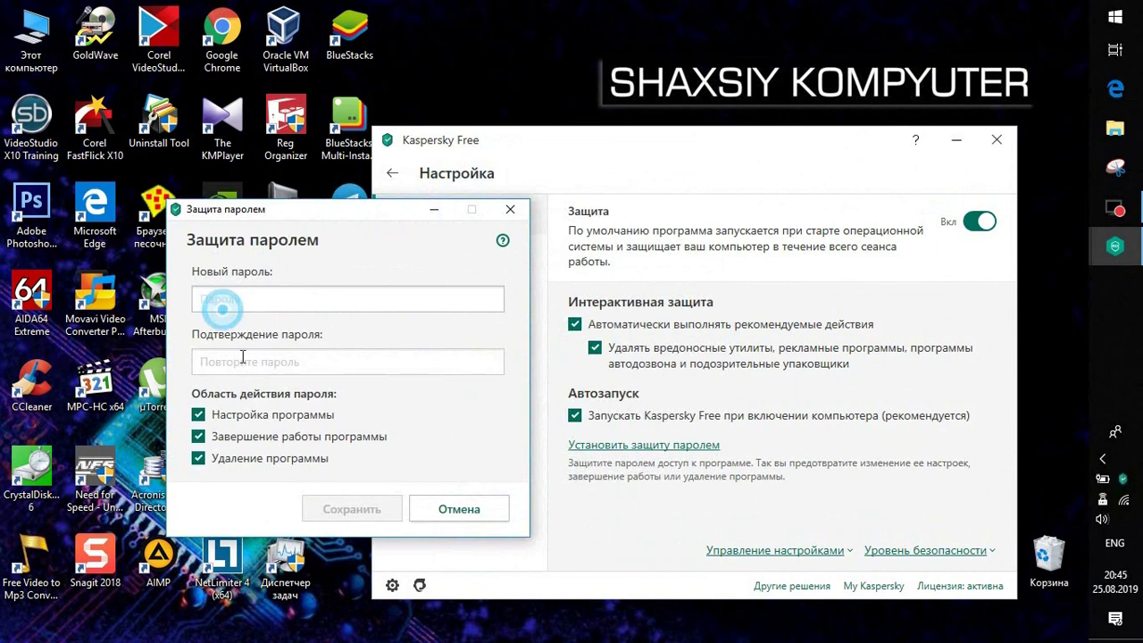
click(255, 365)
click(298, 294)
click(933, 550)
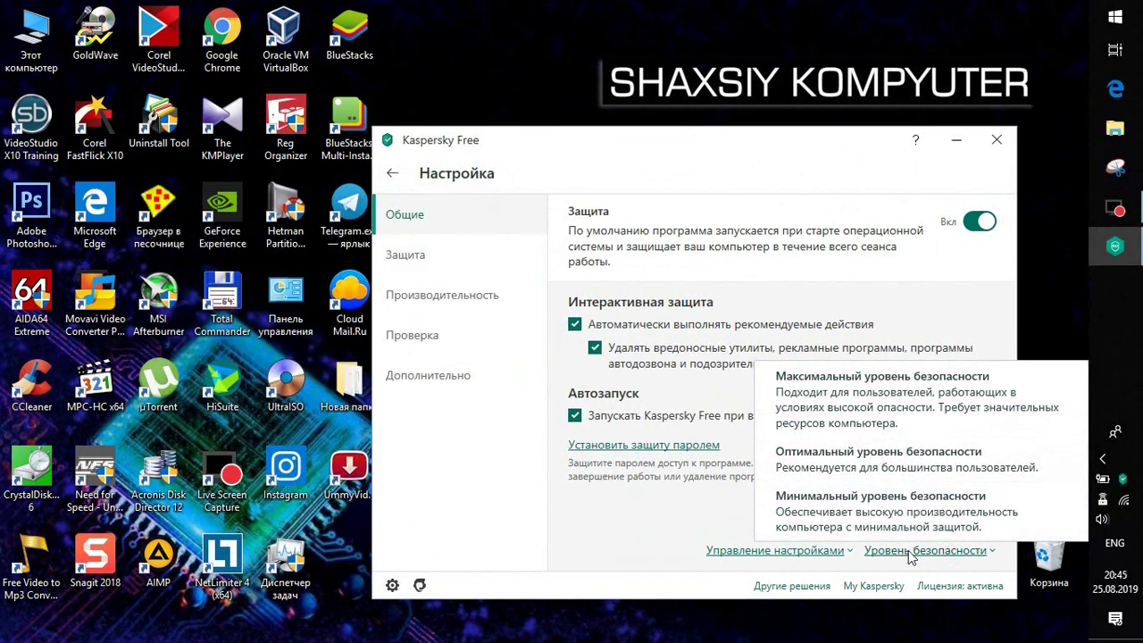
click(906, 550)
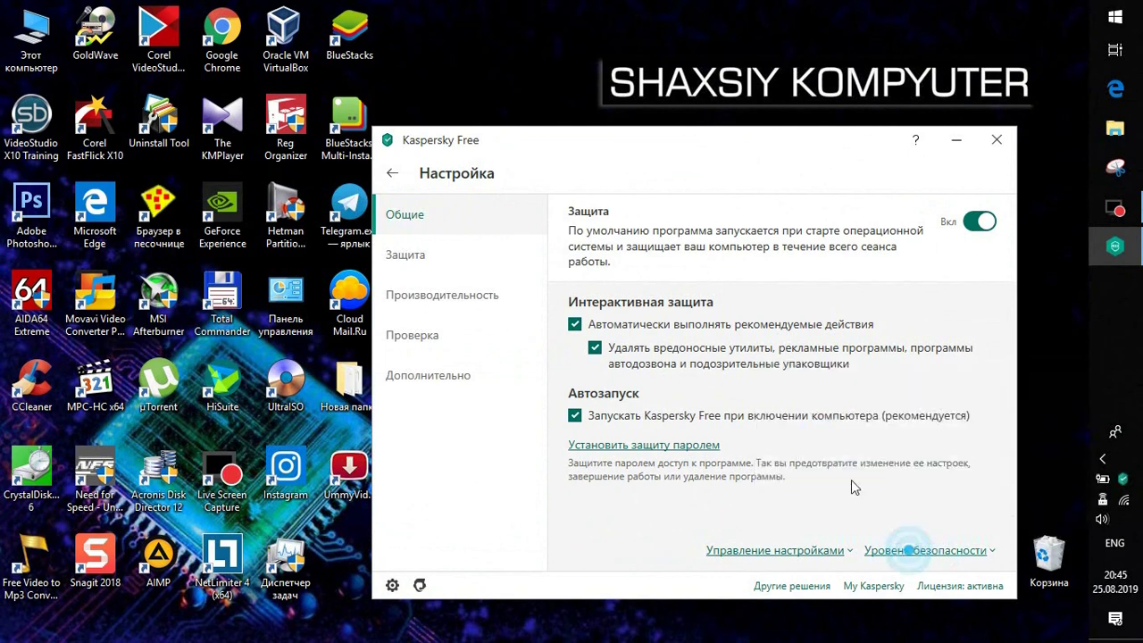
Browse the Protection component list, then switch to the Performance settings page.
click(417, 265)
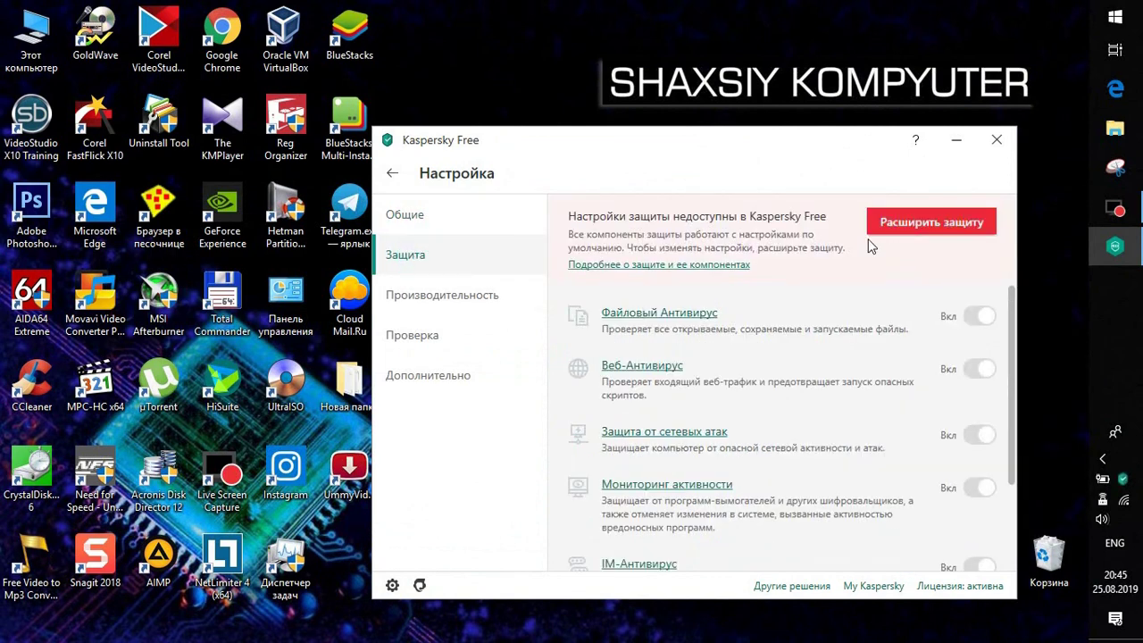
scroll(849, 384, down, 3)
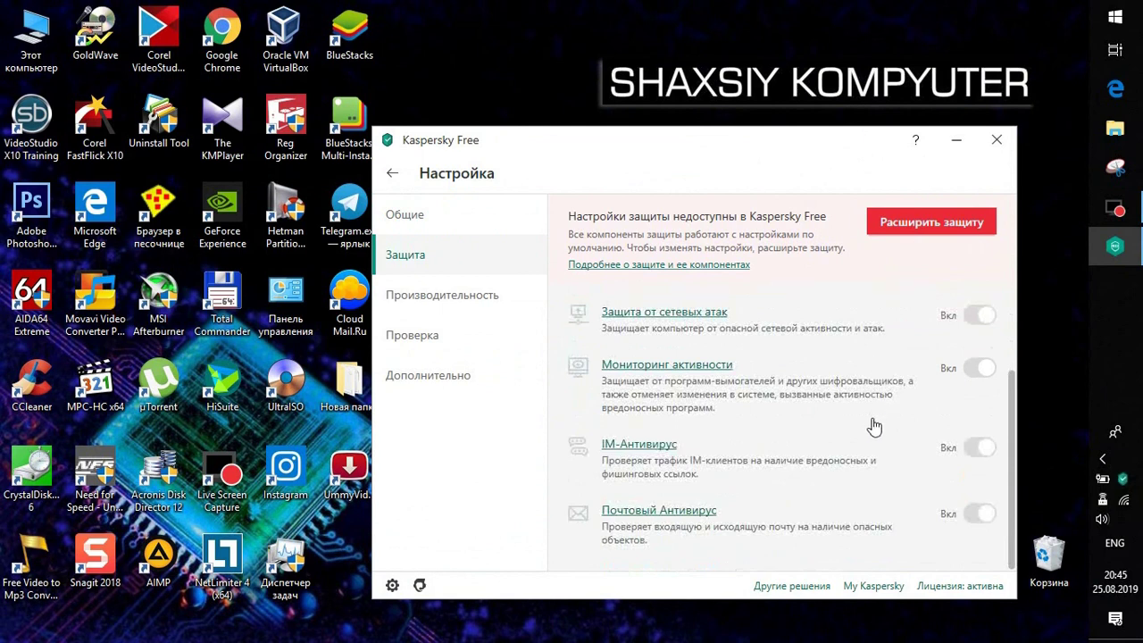
scroll(869, 424, up, 3)
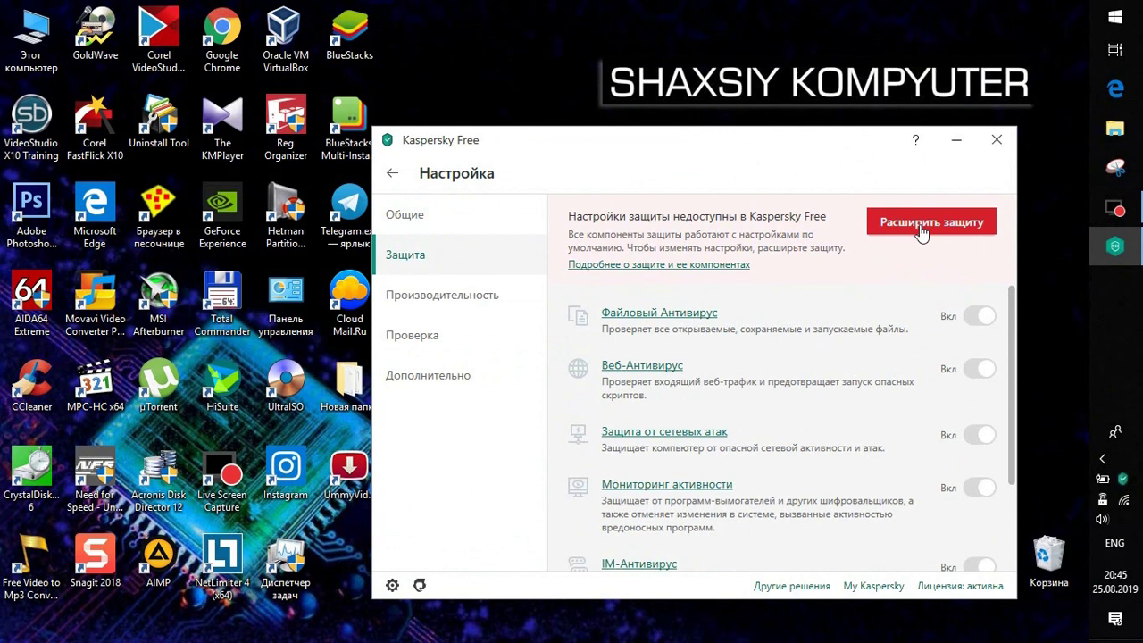
drag(671, 154, 689, 157)
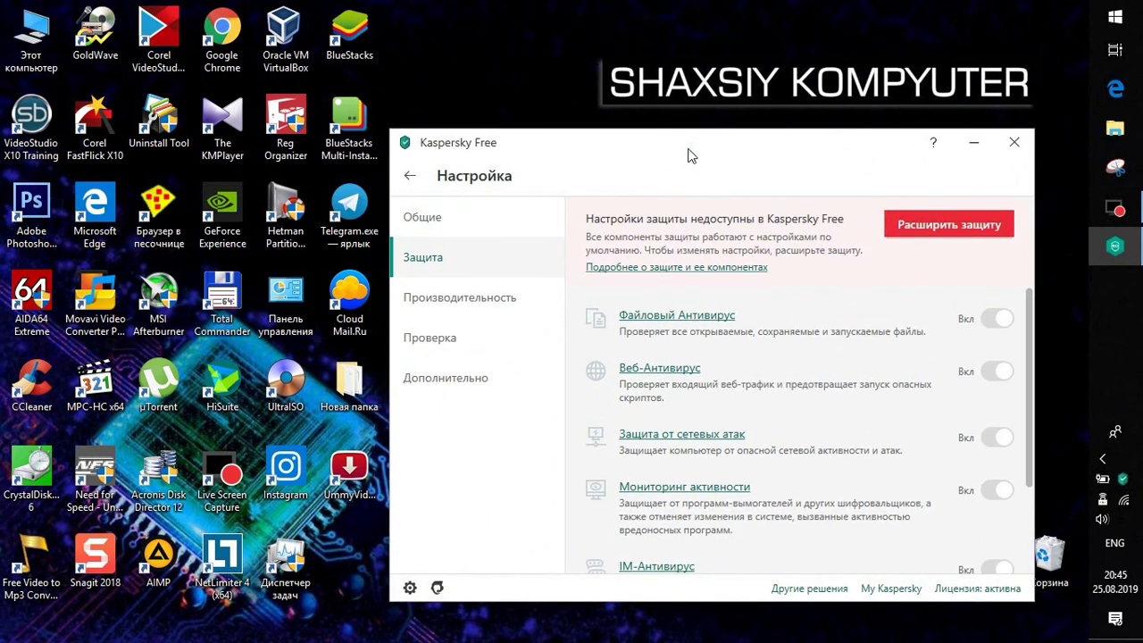
scroll(875, 438, down, 3)
scroll(799, 383, up, 3)
click(481, 305)
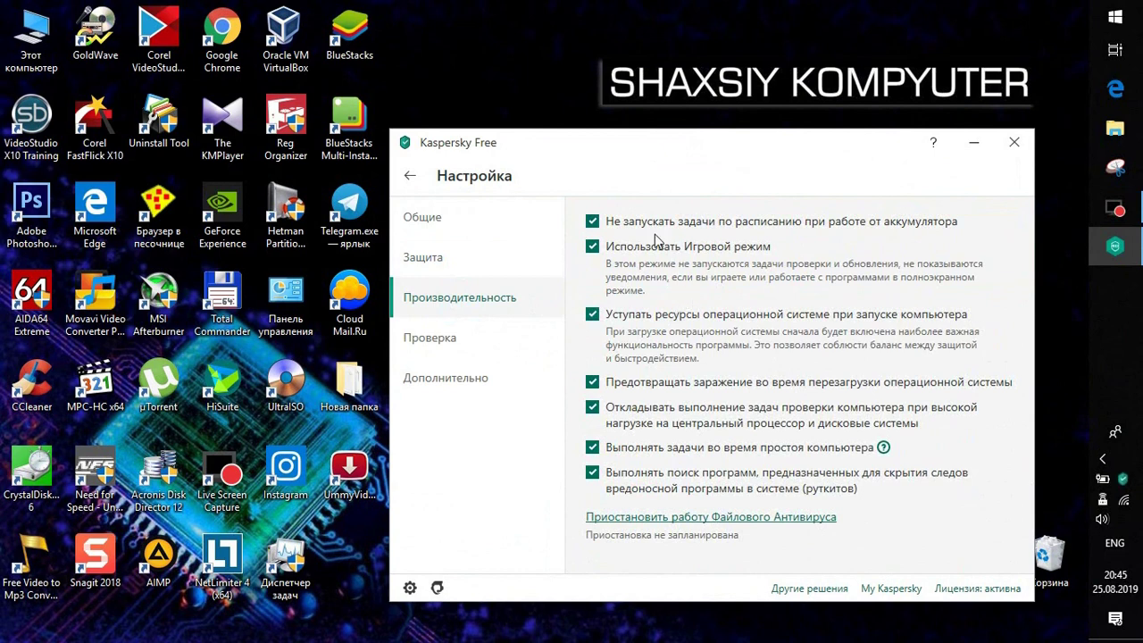
Keep scheduled tasks from running on battery enabled, then open the Scan settings.
click(594, 221)
click(593, 221)
click(593, 223)
click(483, 343)
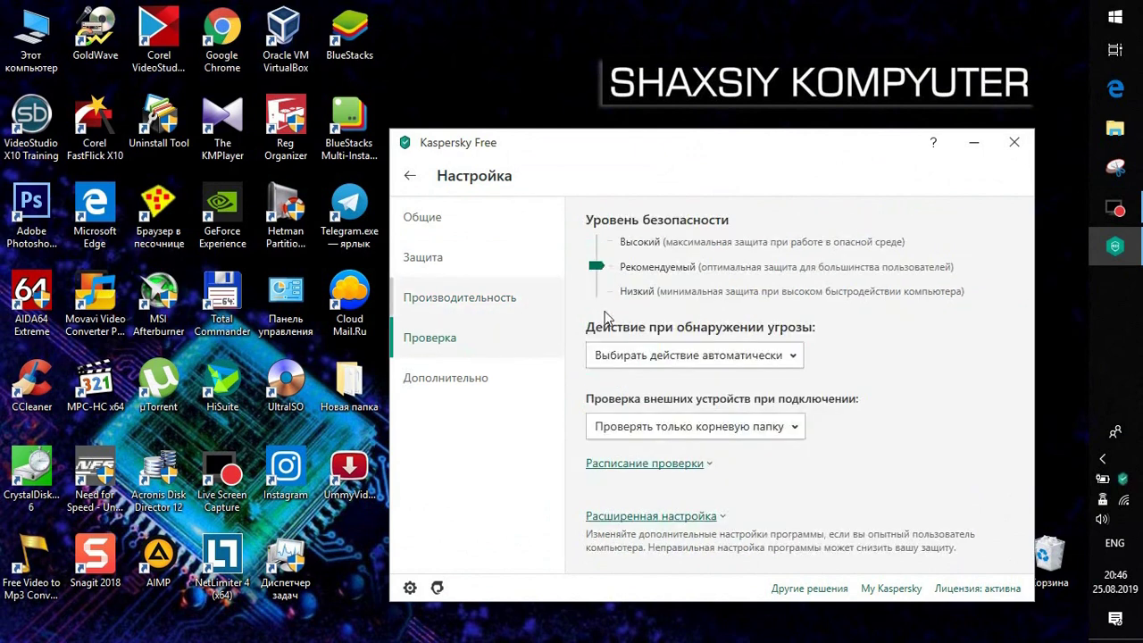
Set scan security level to Low and threat action to disinfect, deleting incurable threats.
drag(596, 267, 607, 306)
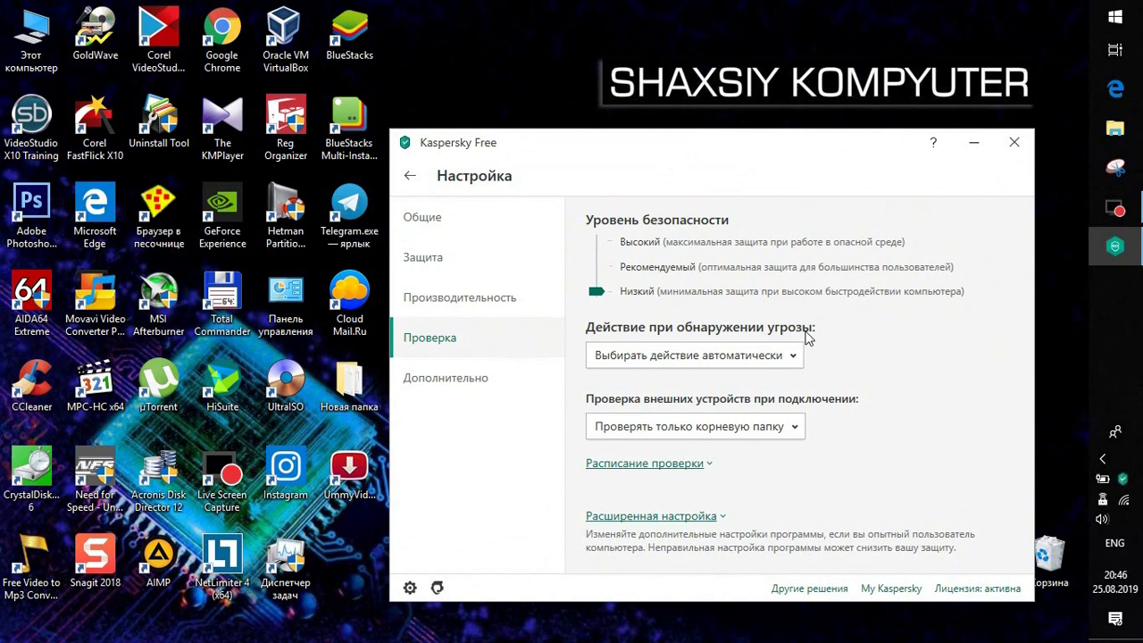
click(722, 356)
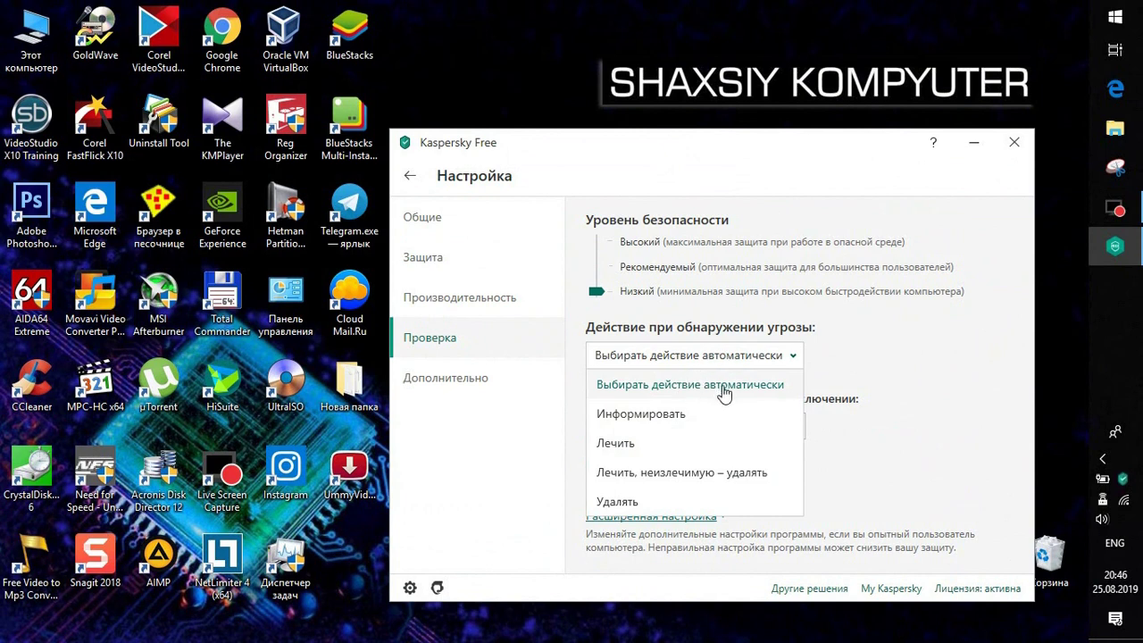
click(713, 475)
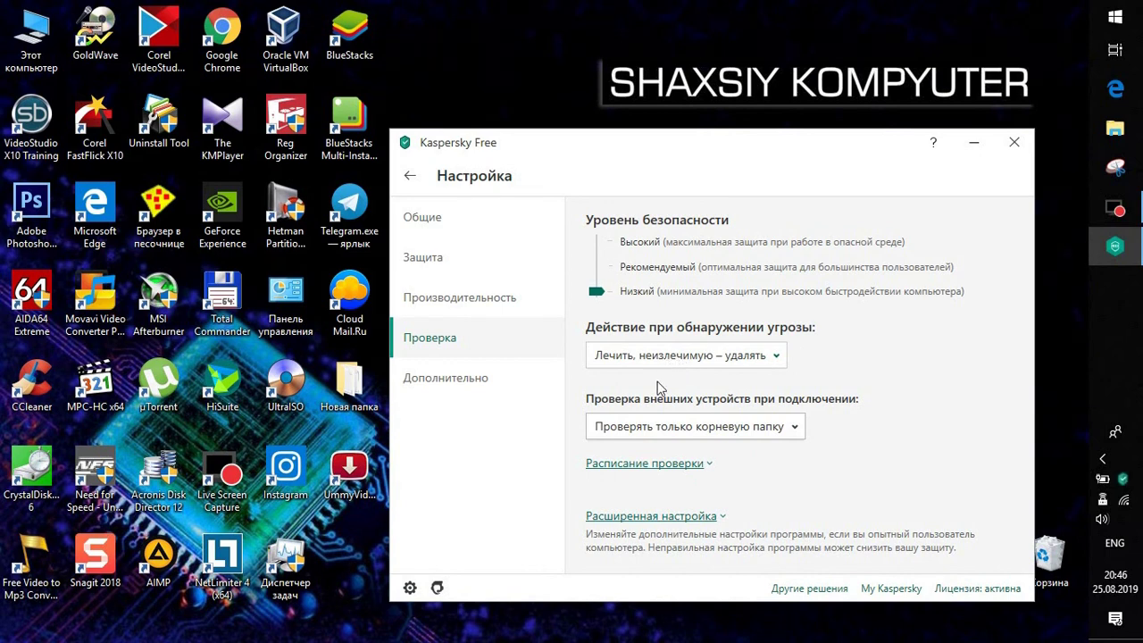
click(755, 426)
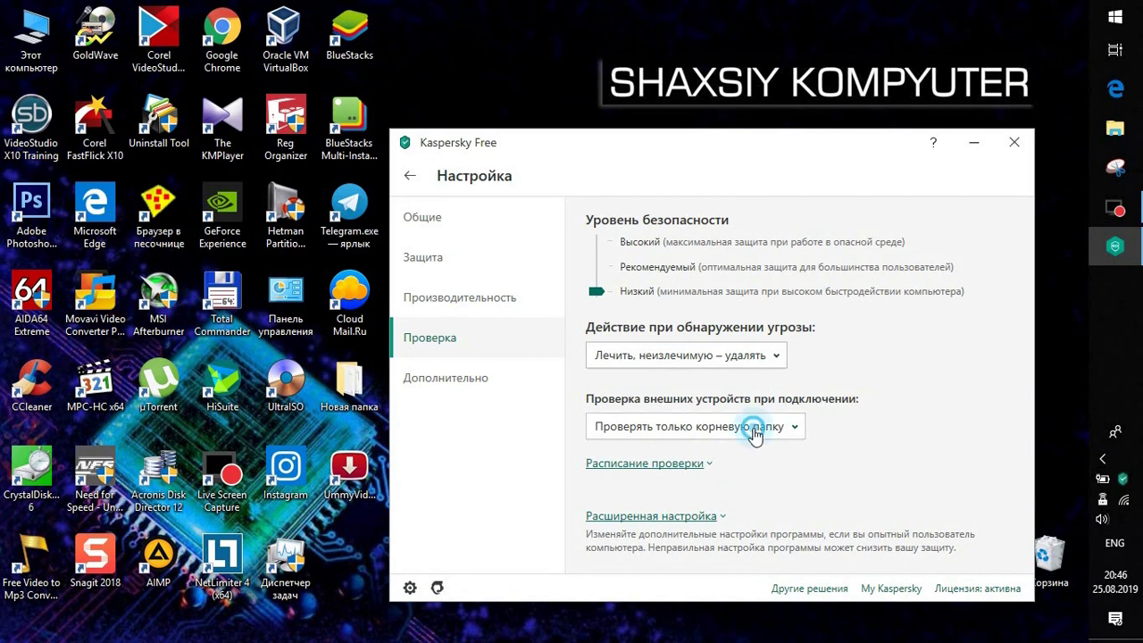
click(756, 427)
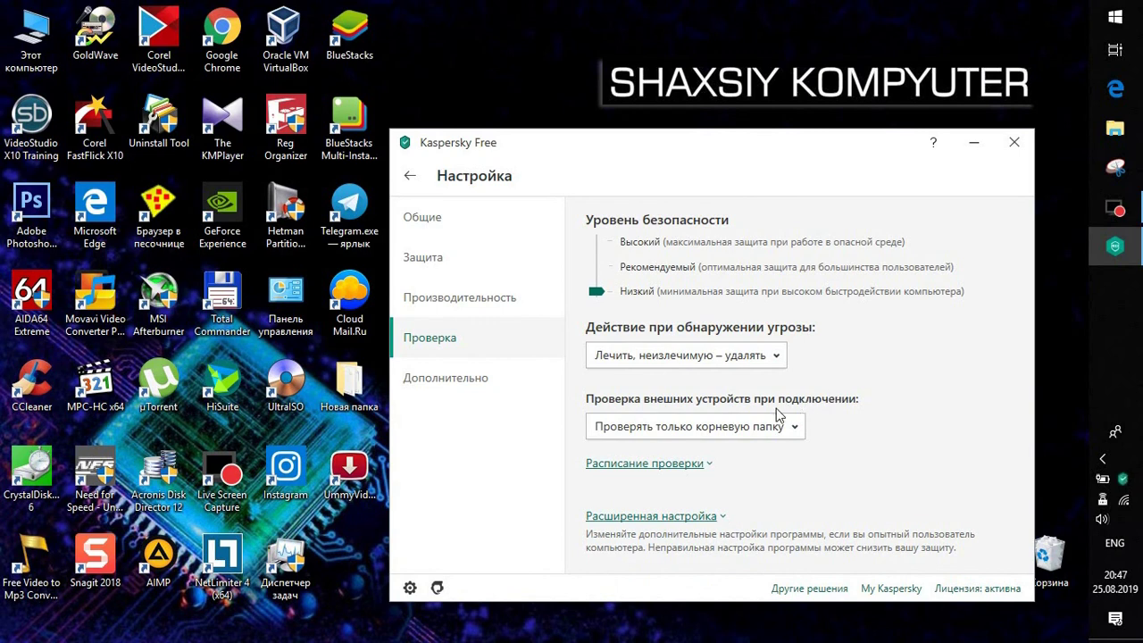
click(740, 435)
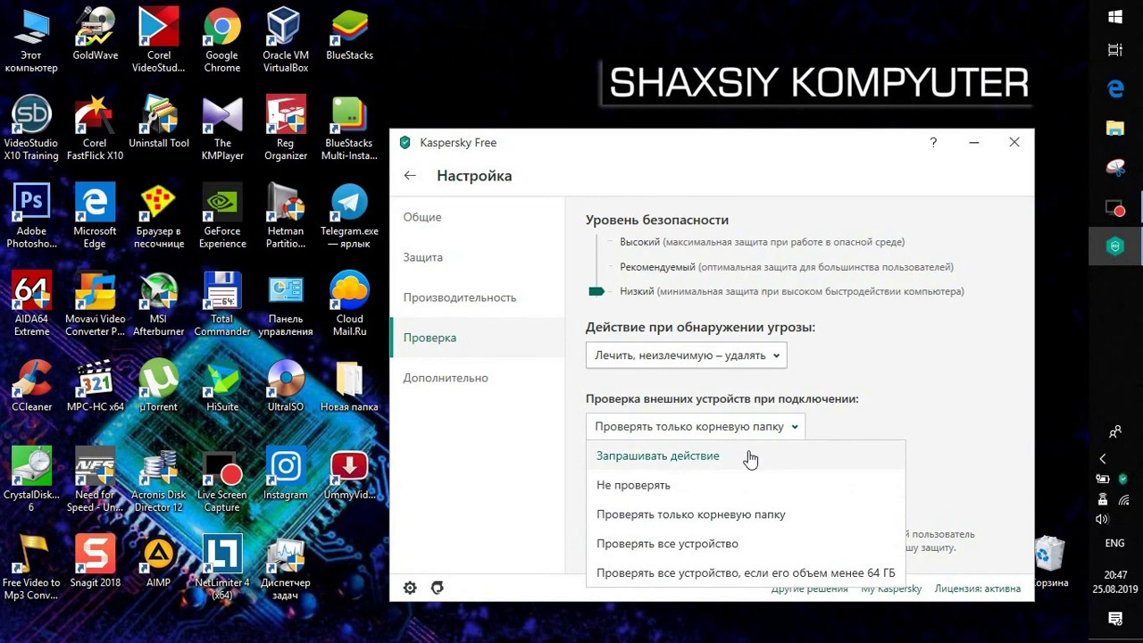
Keep root-folder-only scanning, then open the empty exclusions list under Advanced > Threats and exclusions.
click(674, 518)
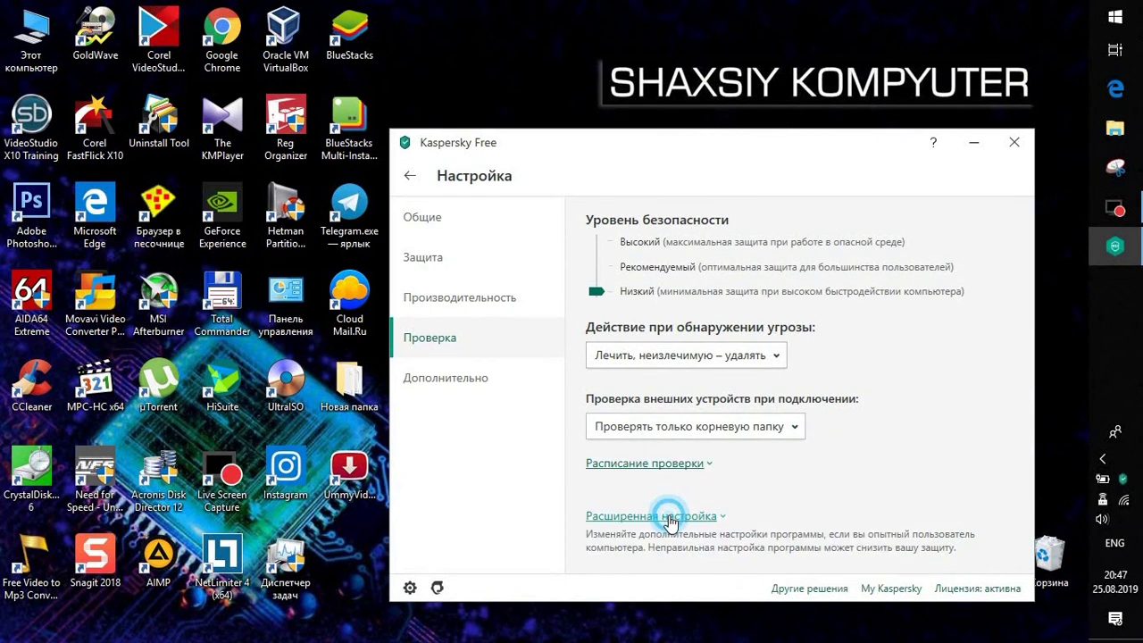
click(453, 380)
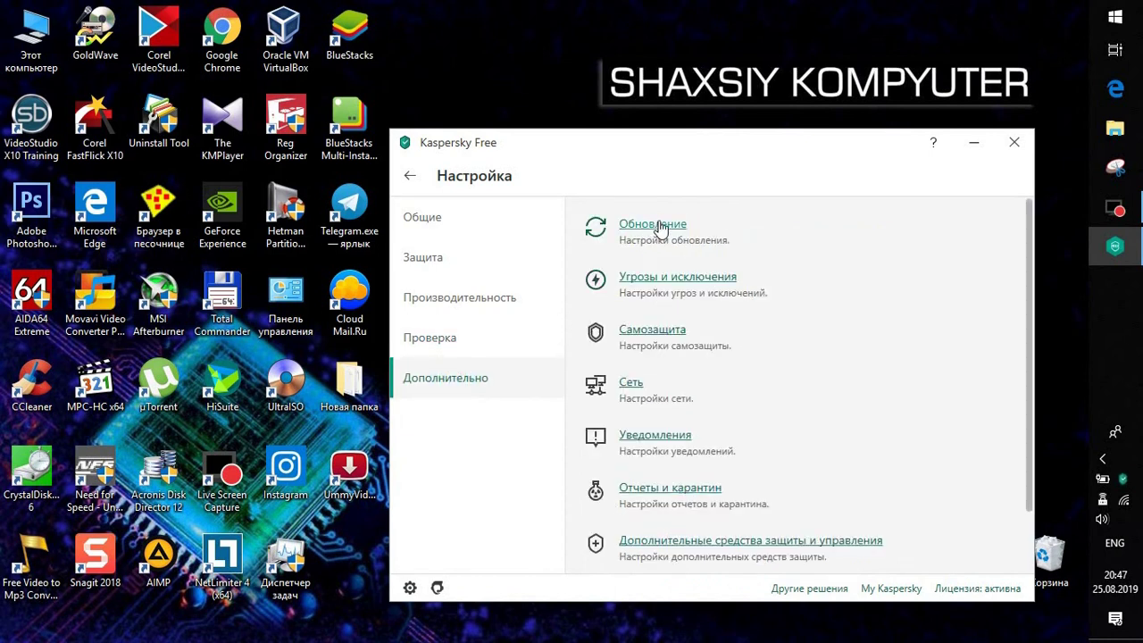
click(686, 284)
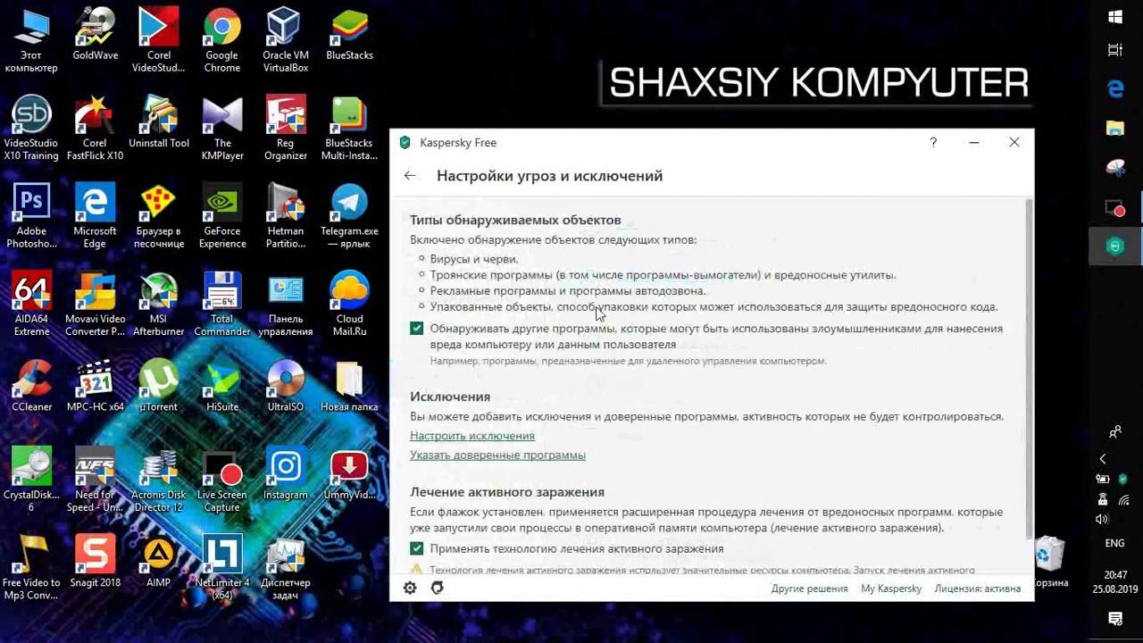
click(464, 438)
drag(526, 54, 646, 79)
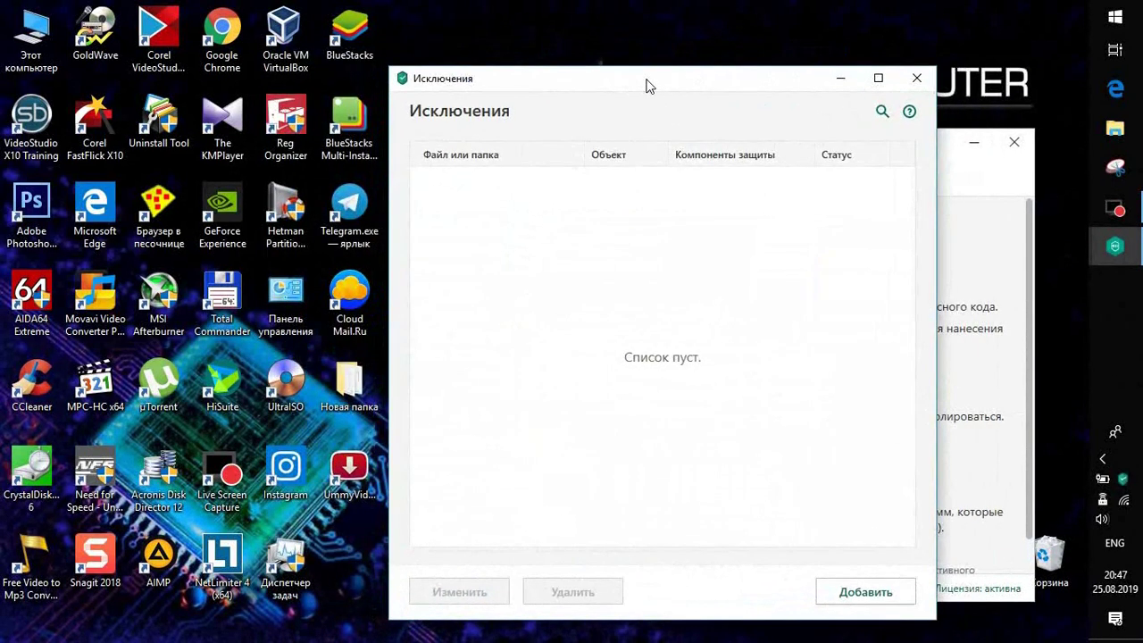
Open the Cinema (D:) drive from This PC in File Explorer.
click(34, 40)
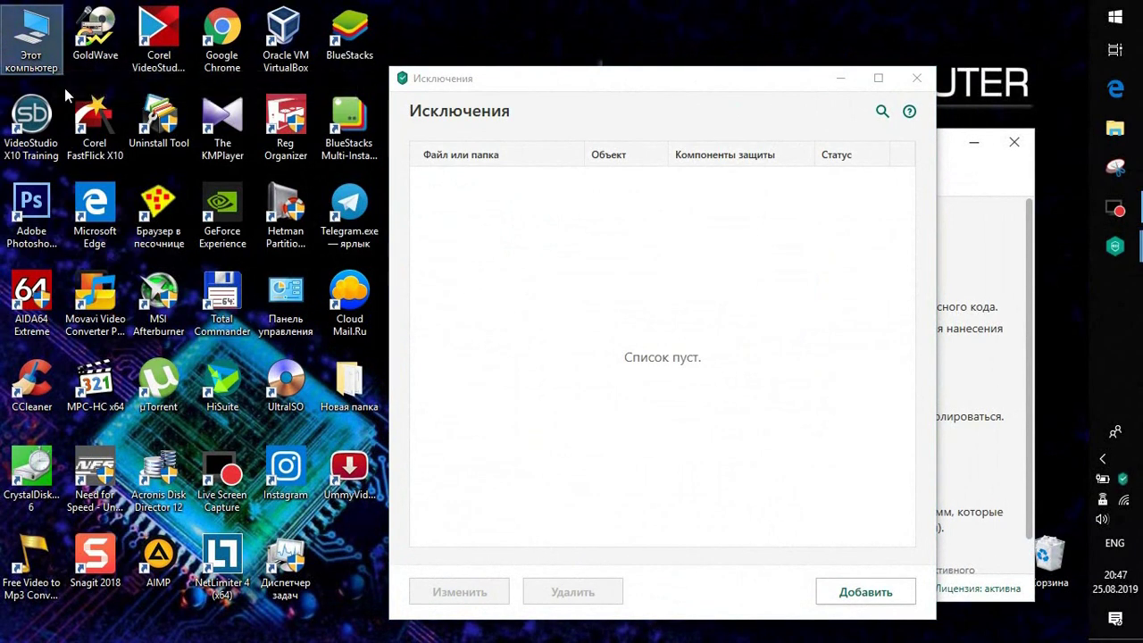
double_click(36, 50)
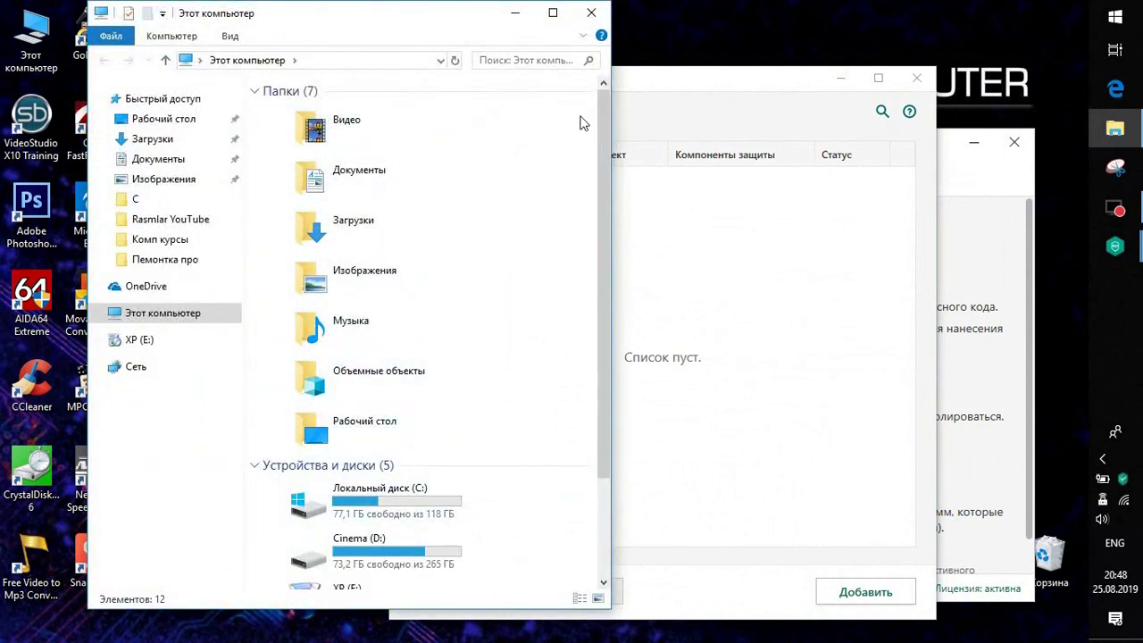
scroll(364, 446, down, 3)
double_click(375, 412)
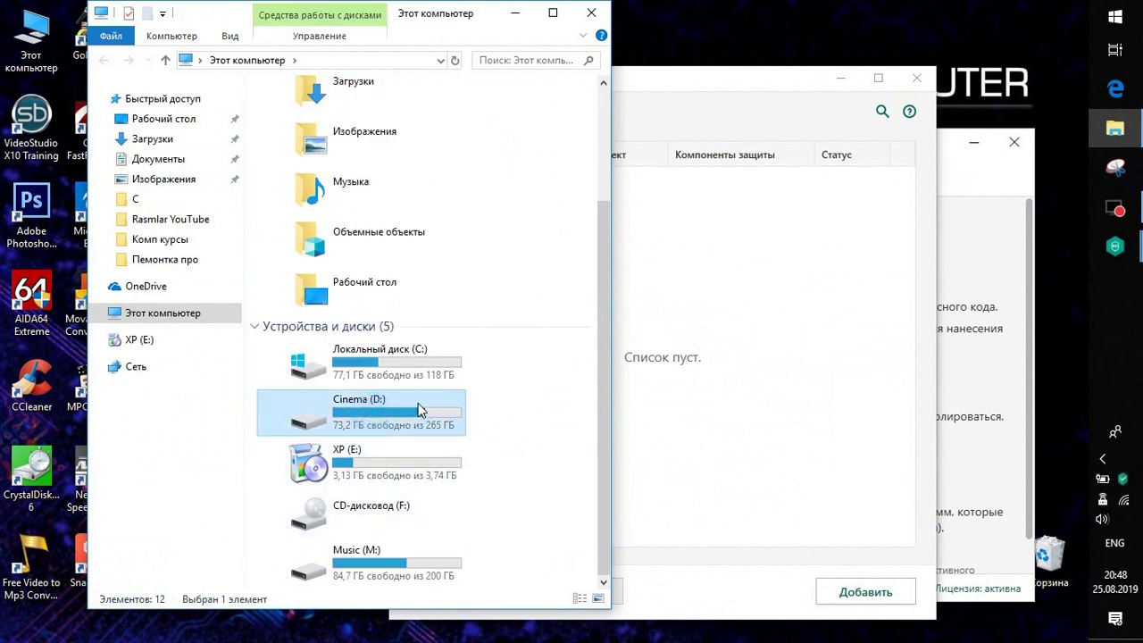
Create a folder named Shaxsiy on D: and drag it toward Kaspersky's exclusions.
click(322, 393)
right_click(323, 393)
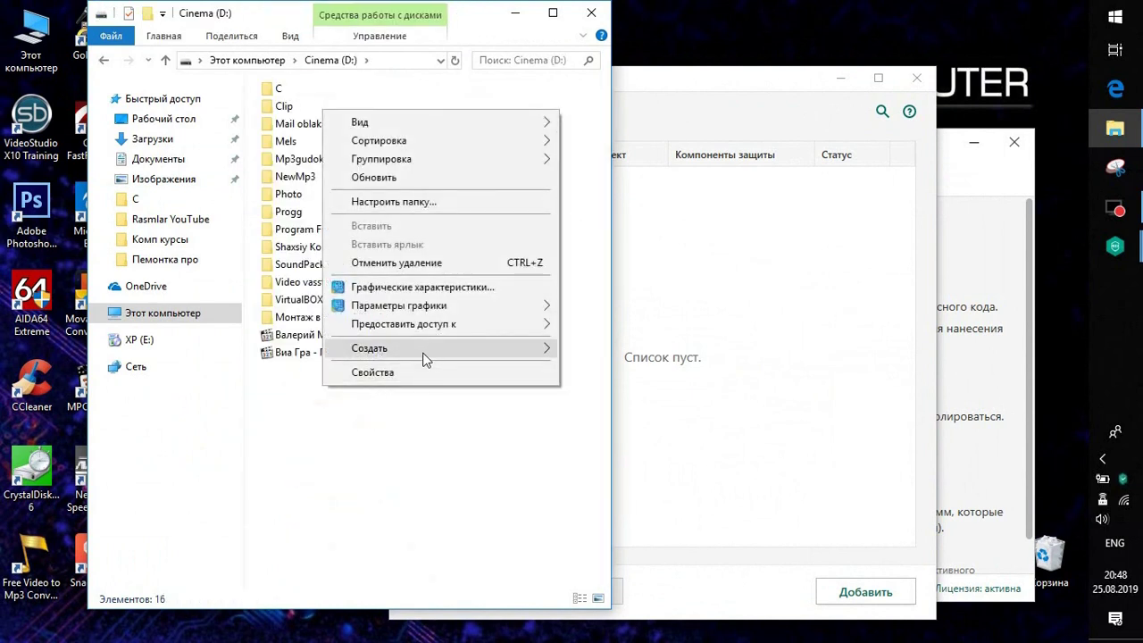
click(593, 353)
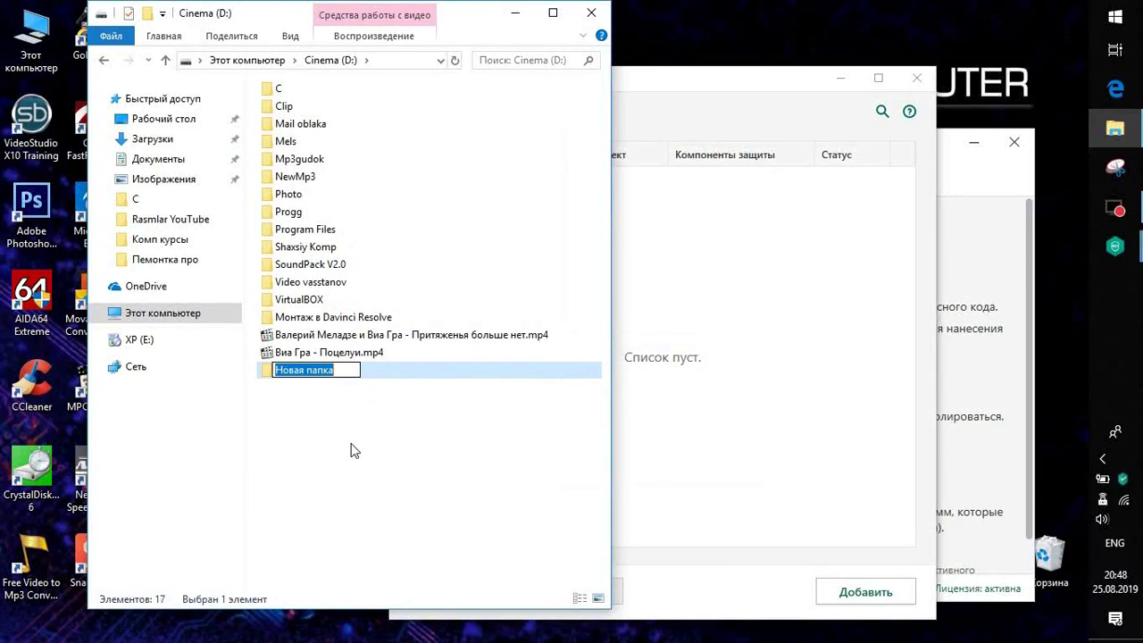
text(Shaxsiy)
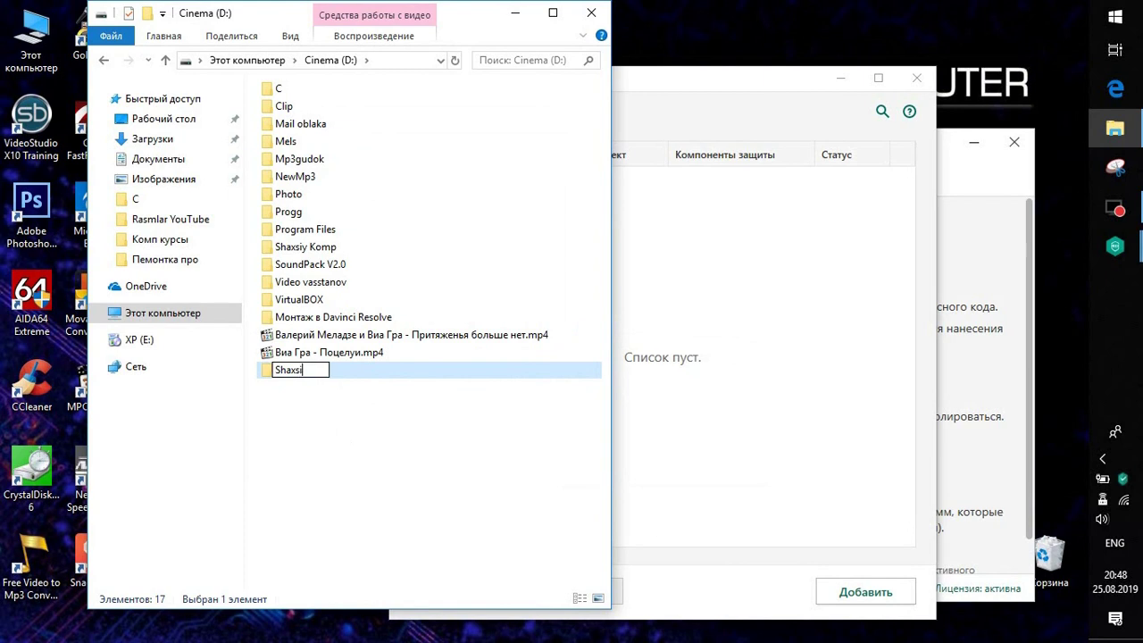
click(353, 449)
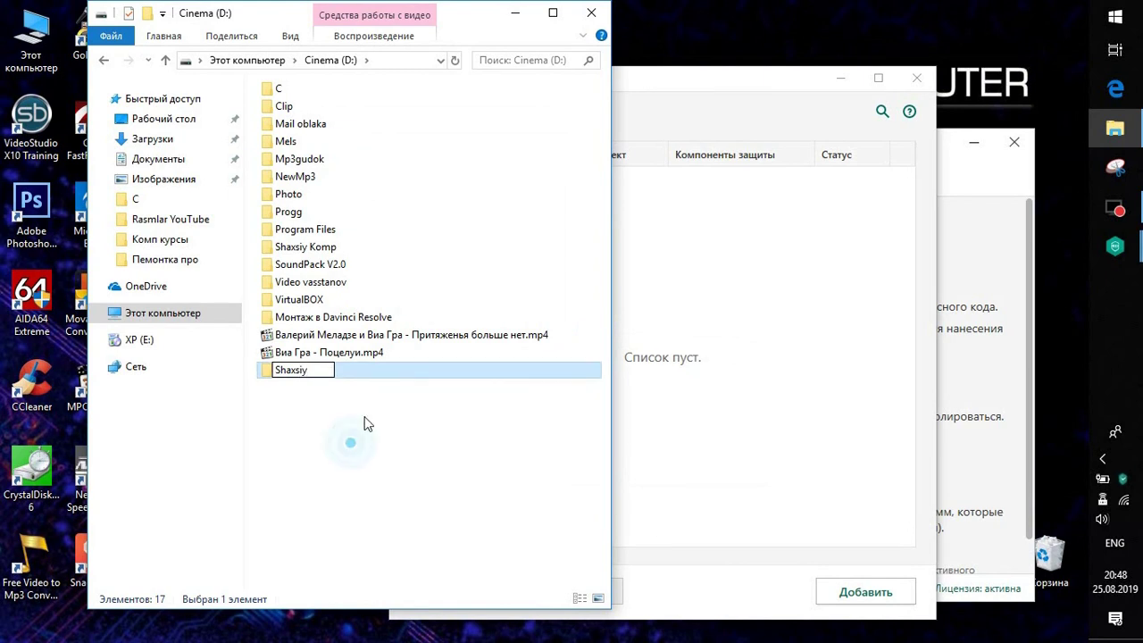
click(298, 373)
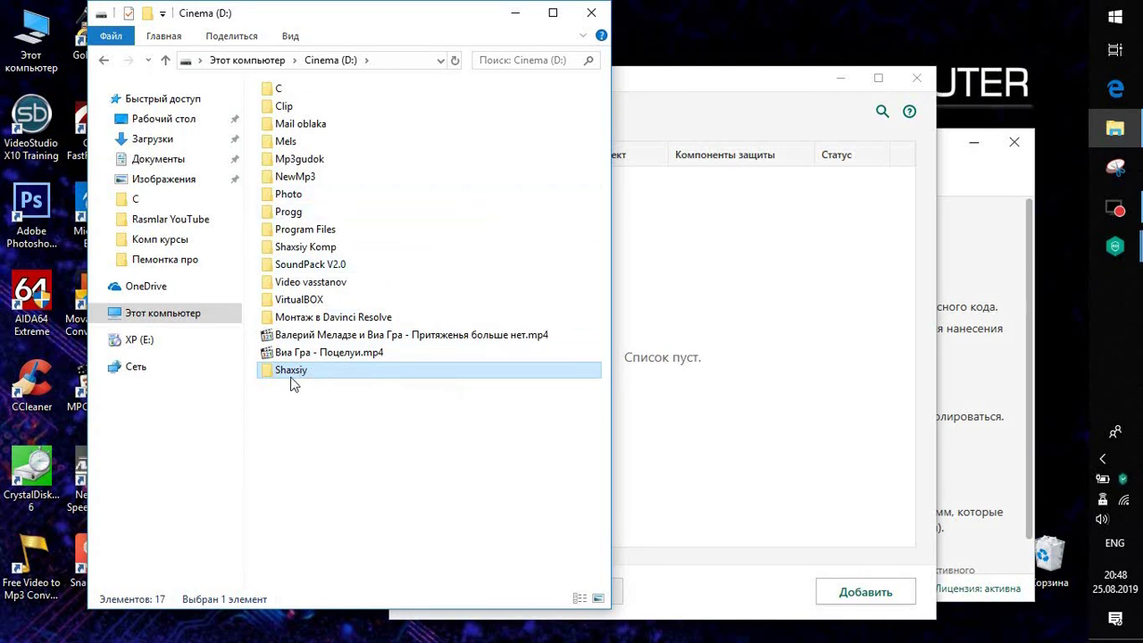
drag(293, 375, 753, 393)
Add D:\Shaxsiy\ as a new exclusion by picking the folder on Cinema (D:) and saving.
click(591, 13)
click(860, 600)
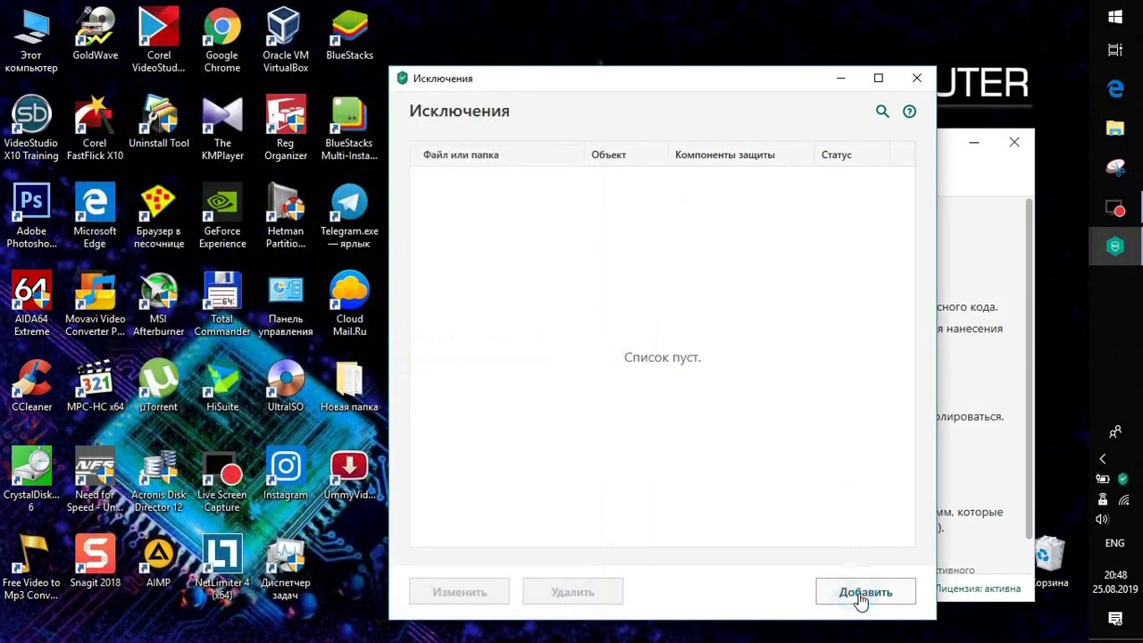
click(702, 199)
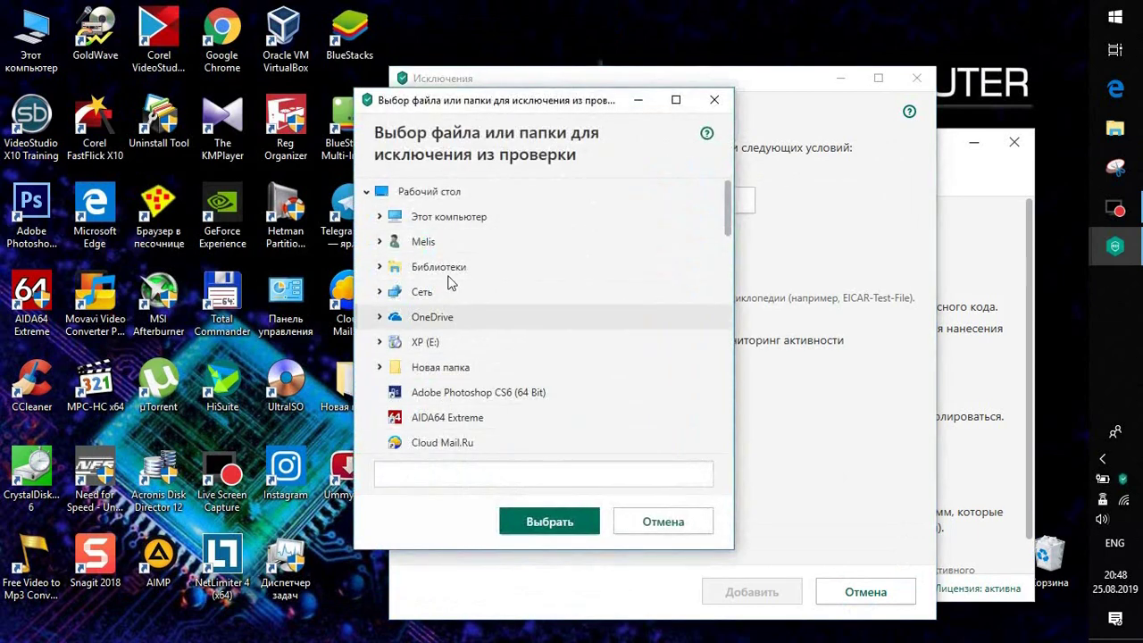
click(401, 217)
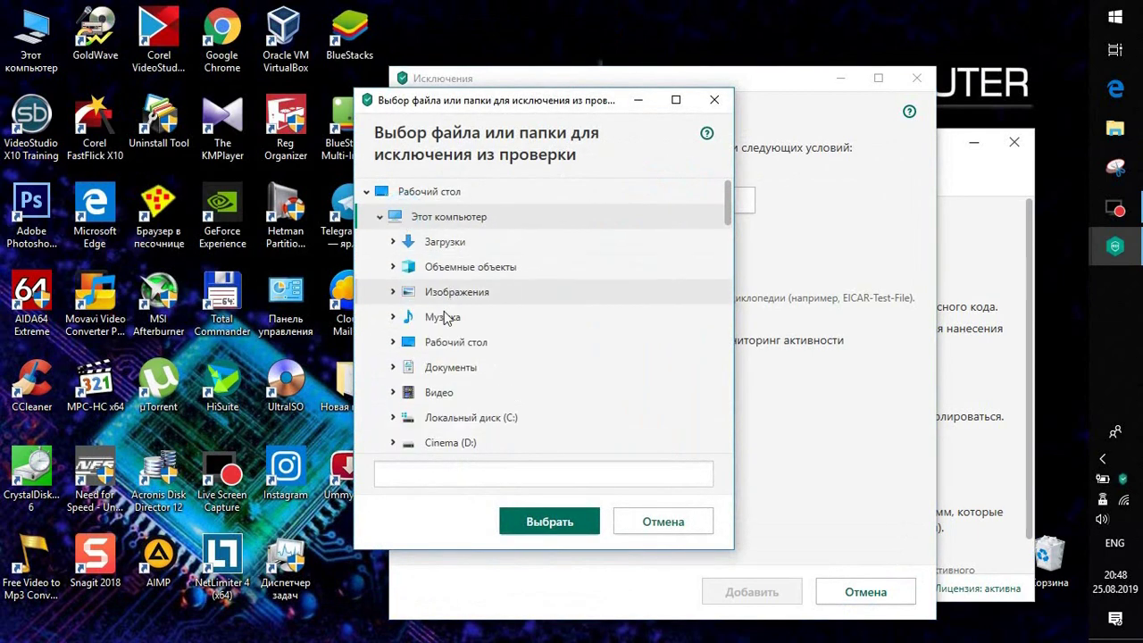
scroll(446, 357, down, 2)
click(409, 292)
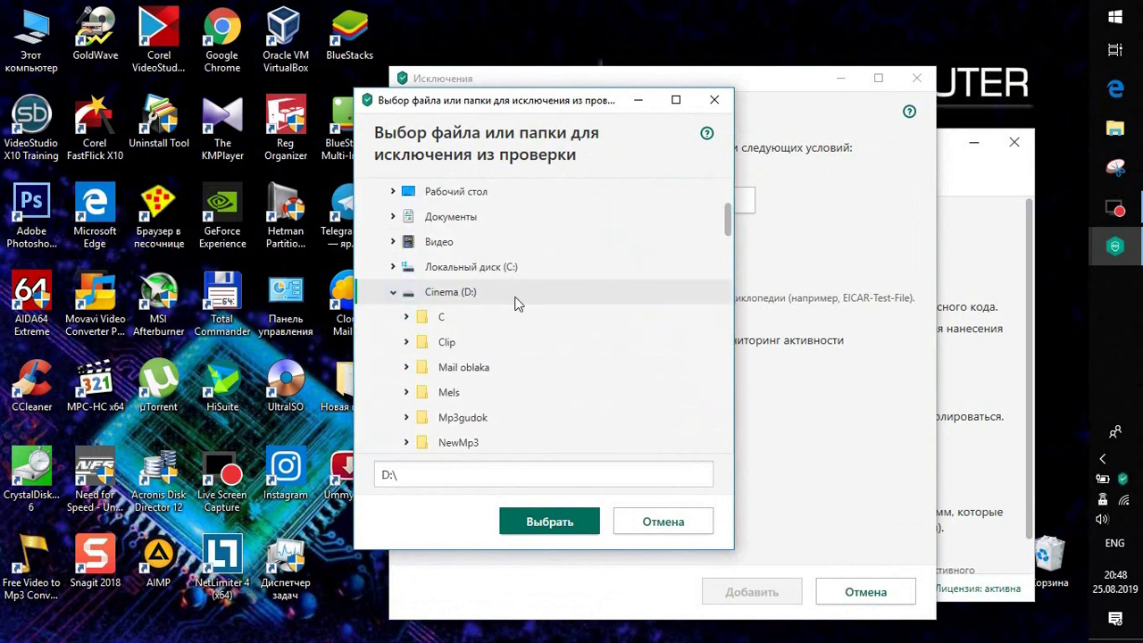
scroll(523, 331, down, 2)
click(442, 393)
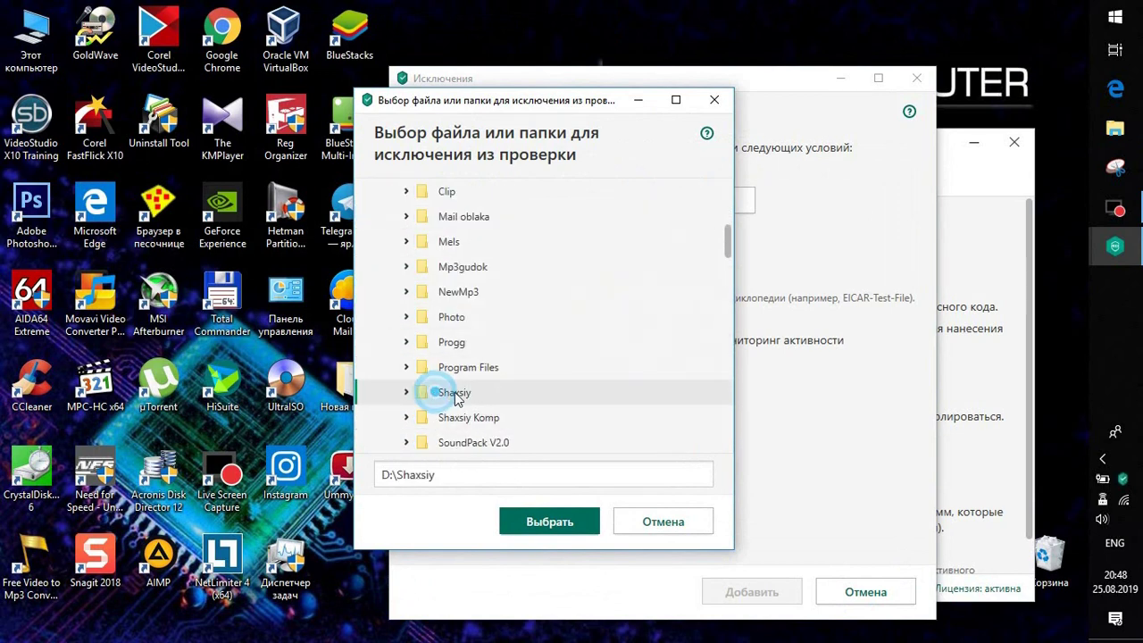
click(545, 525)
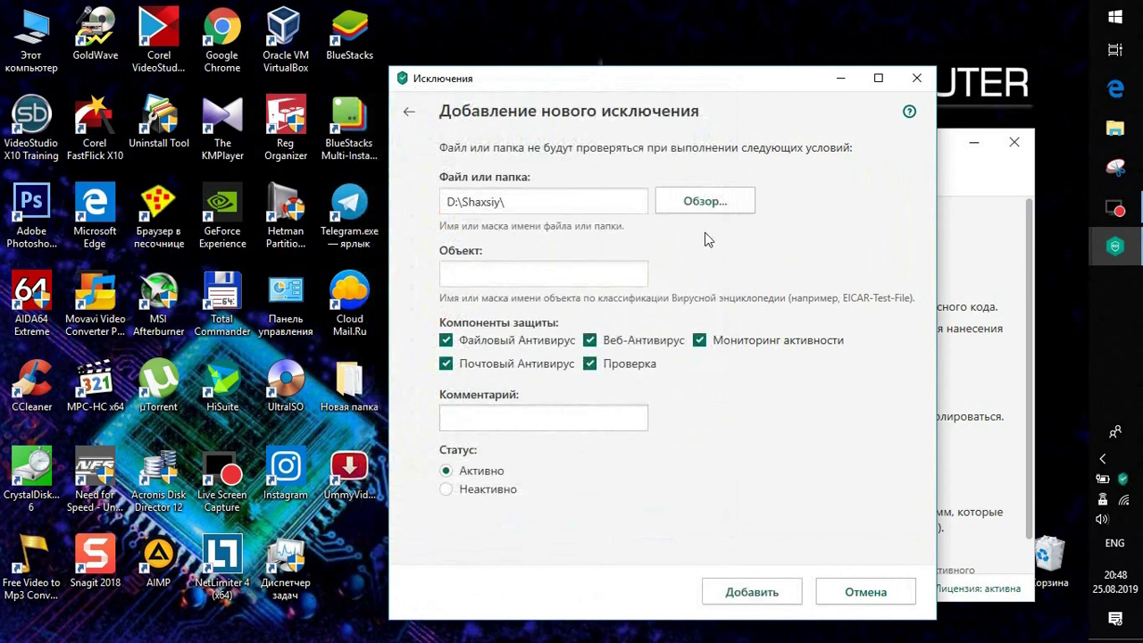
click(518, 278)
click(745, 594)
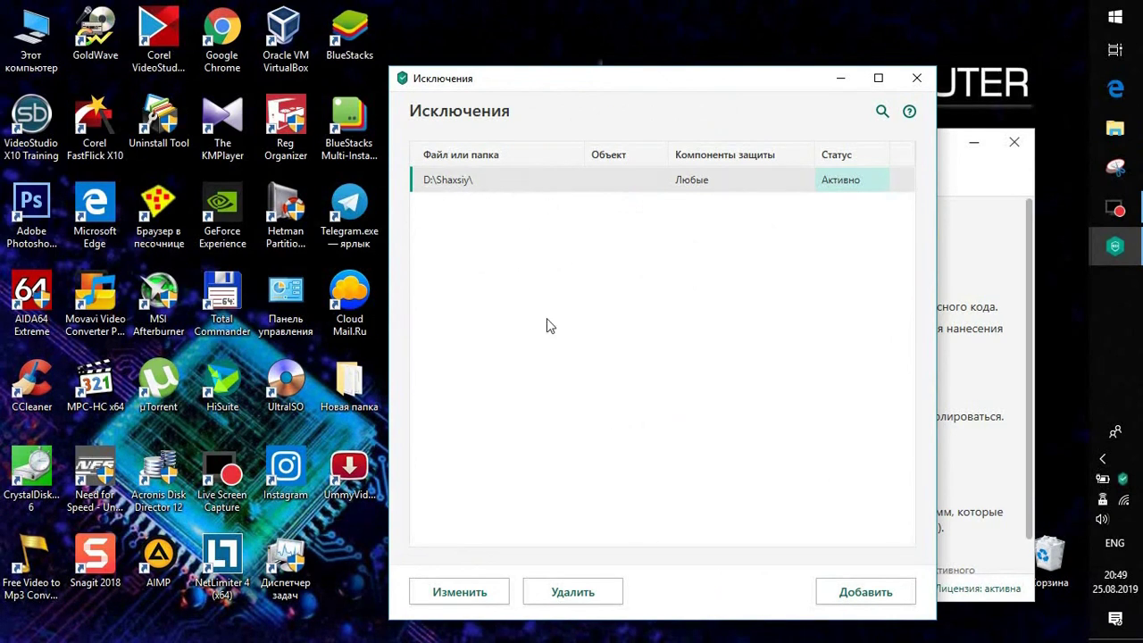
Delete the D:\Shaxsiy\ exclusion, close the list, and open the empty trusted programs list.
click(459, 179)
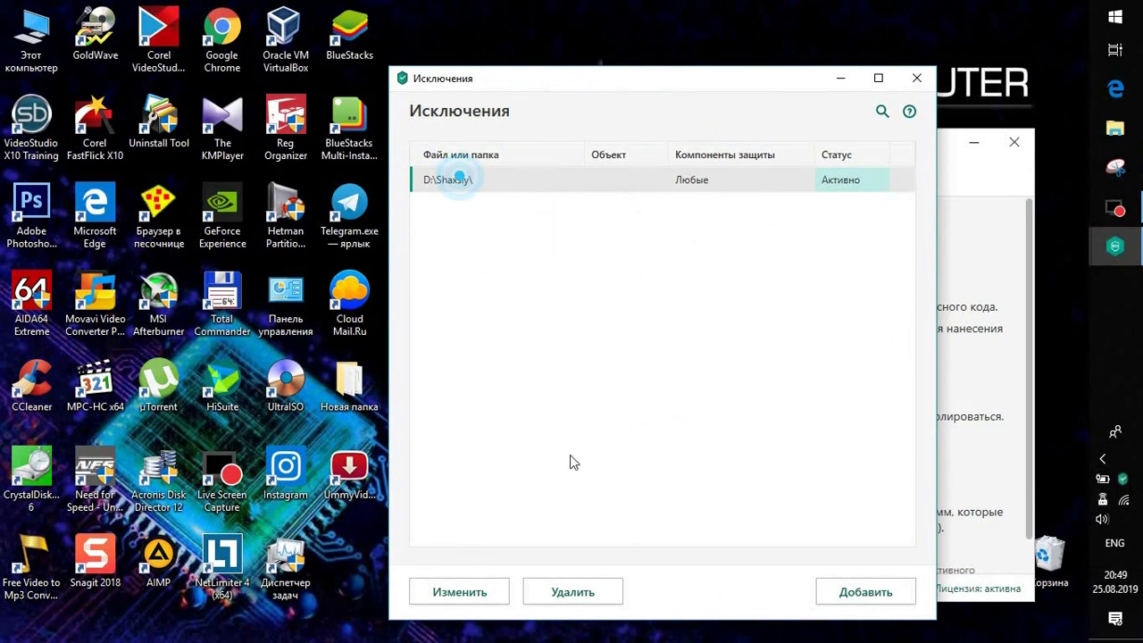
click(576, 593)
click(916, 78)
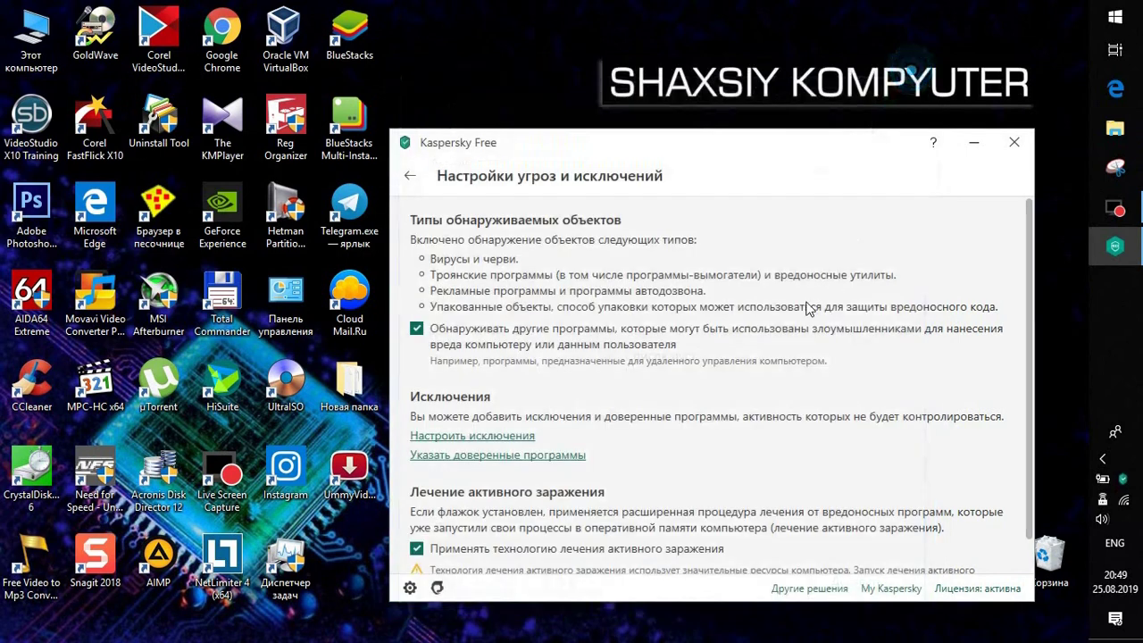
click(511, 457)
drag(572, 61, 686, 91)
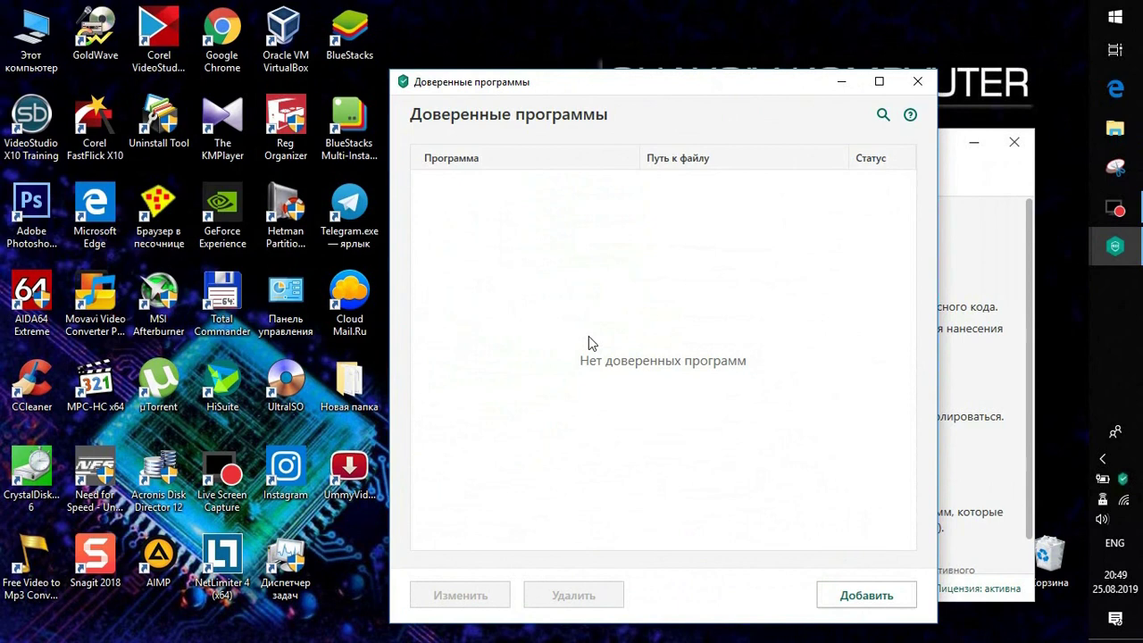
drag(704, 89, 686, 58)
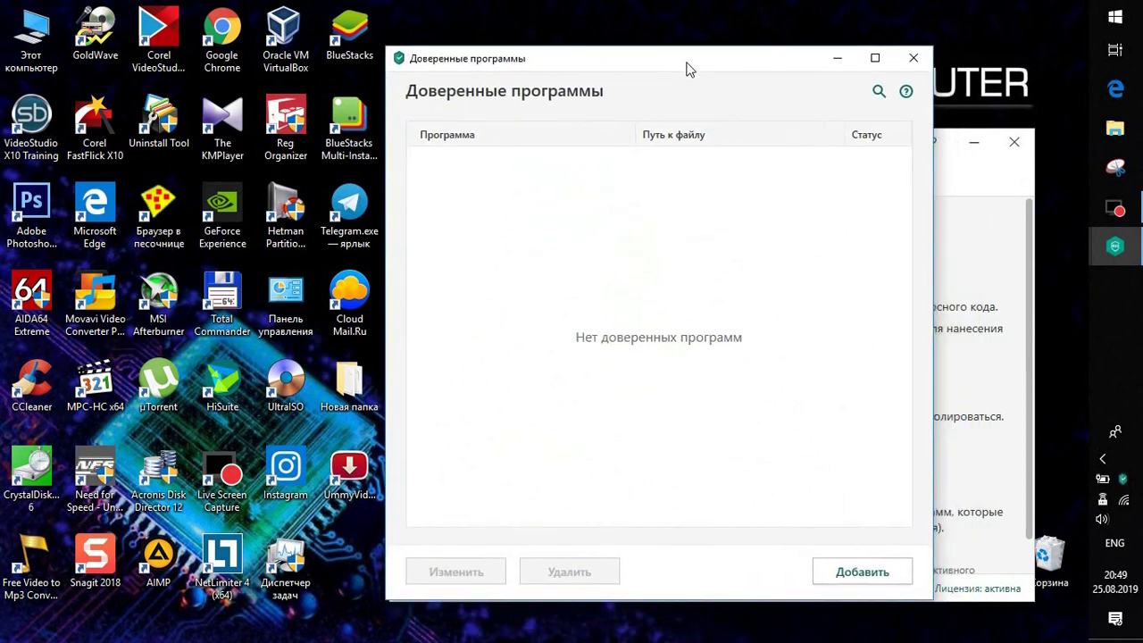
click(860, 573)
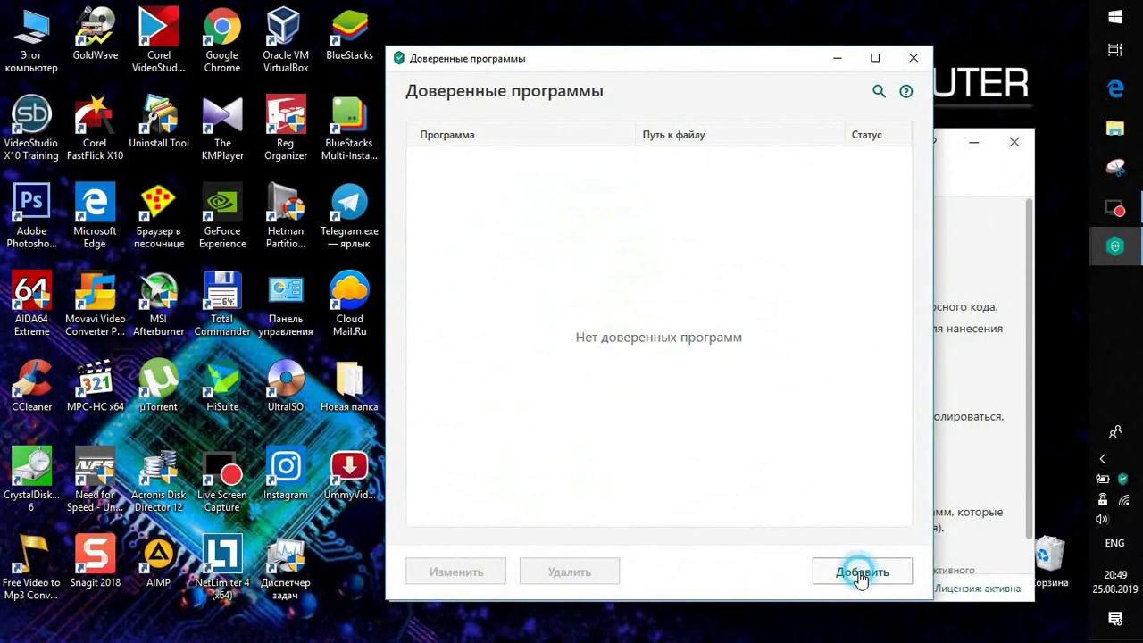
Browse for the program's executable, checking the Program Files folders on drive C:.
click(864, 159)
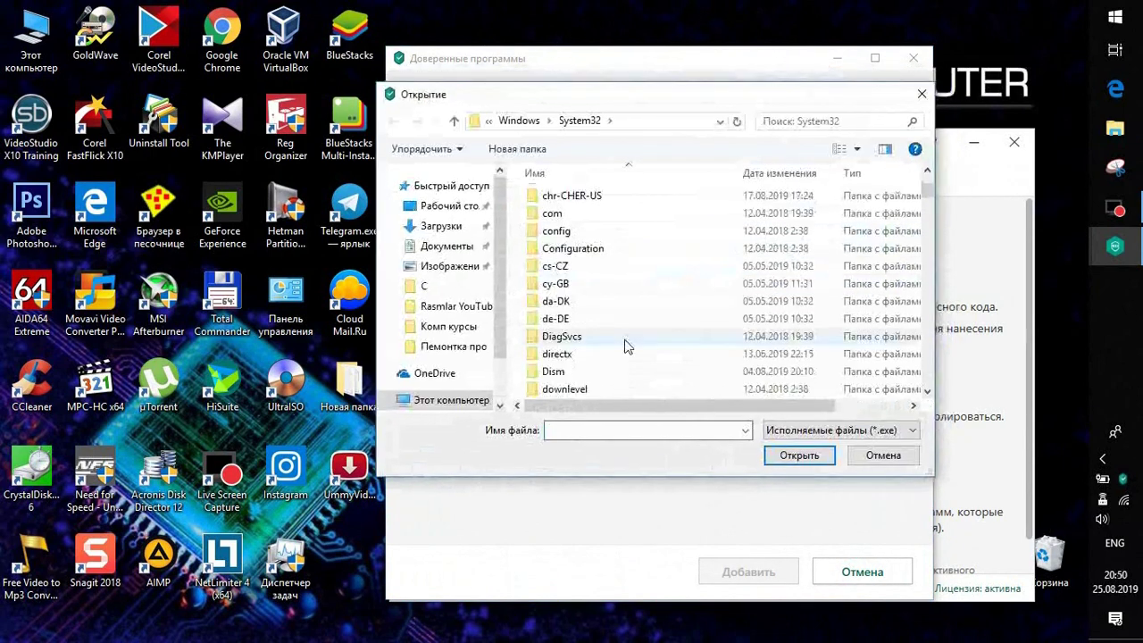
click(439, 400)
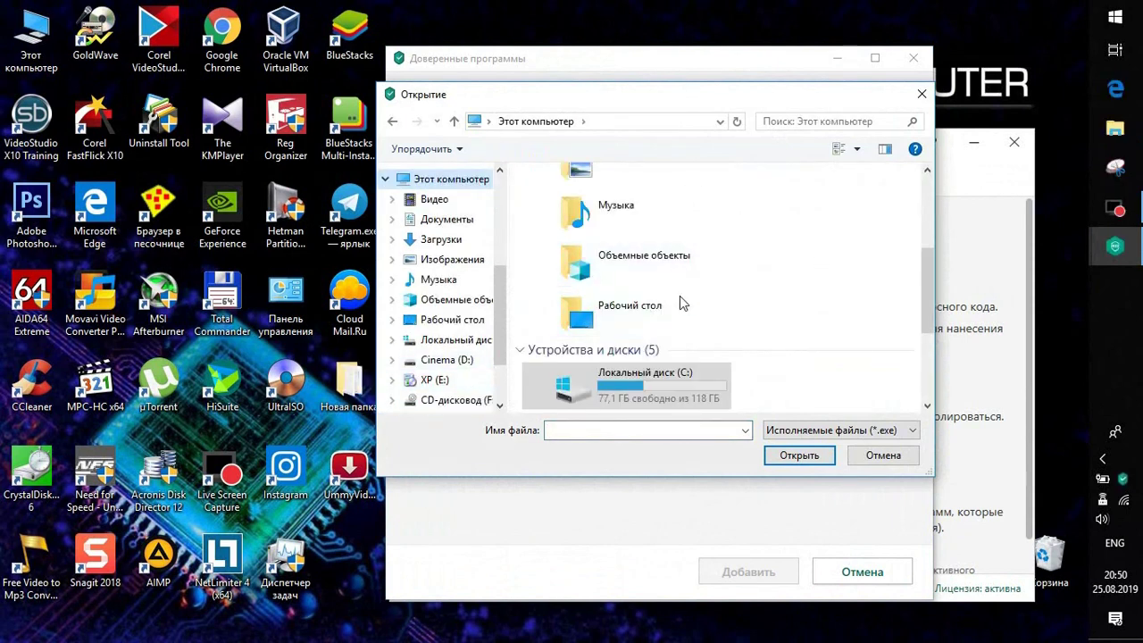
double_click(625, 308)
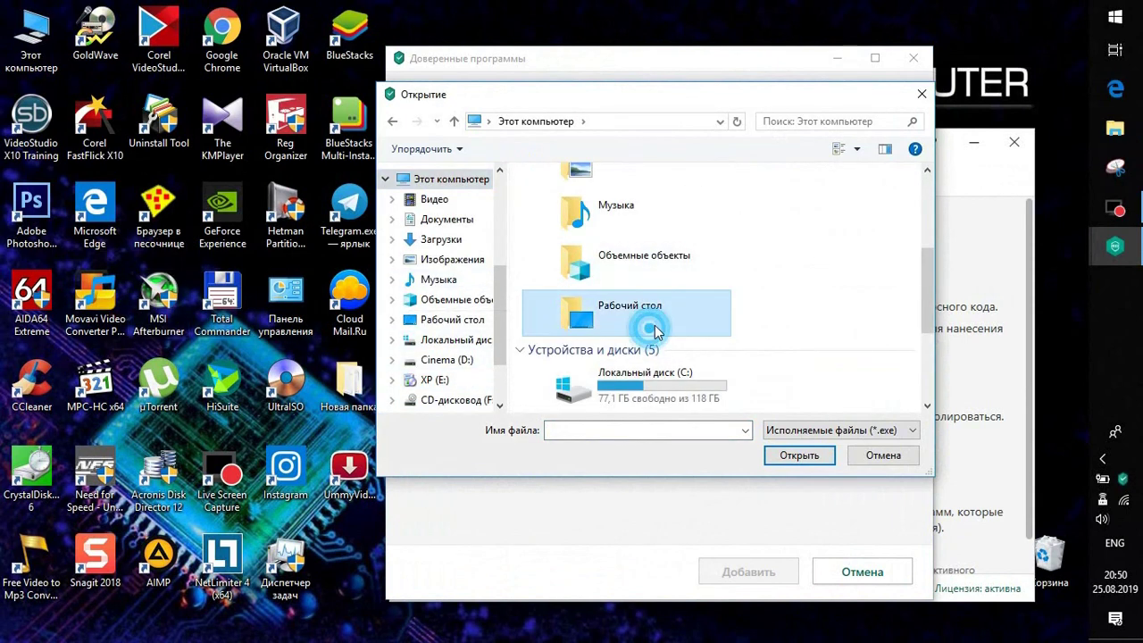
scroll(764, 283, down, 8)
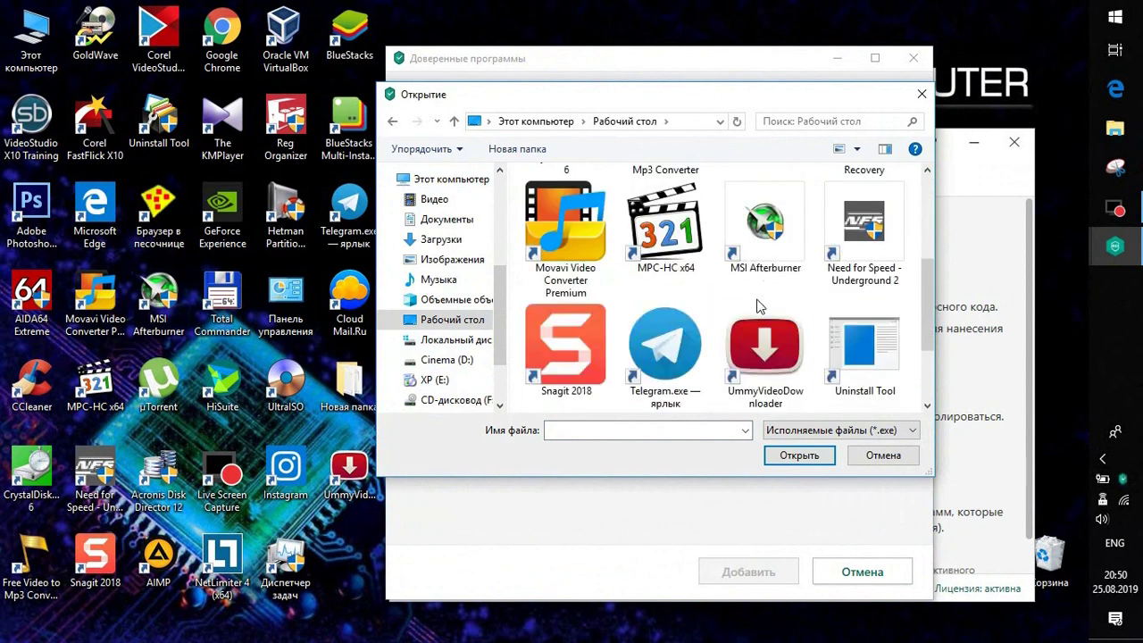
click(447, 346)
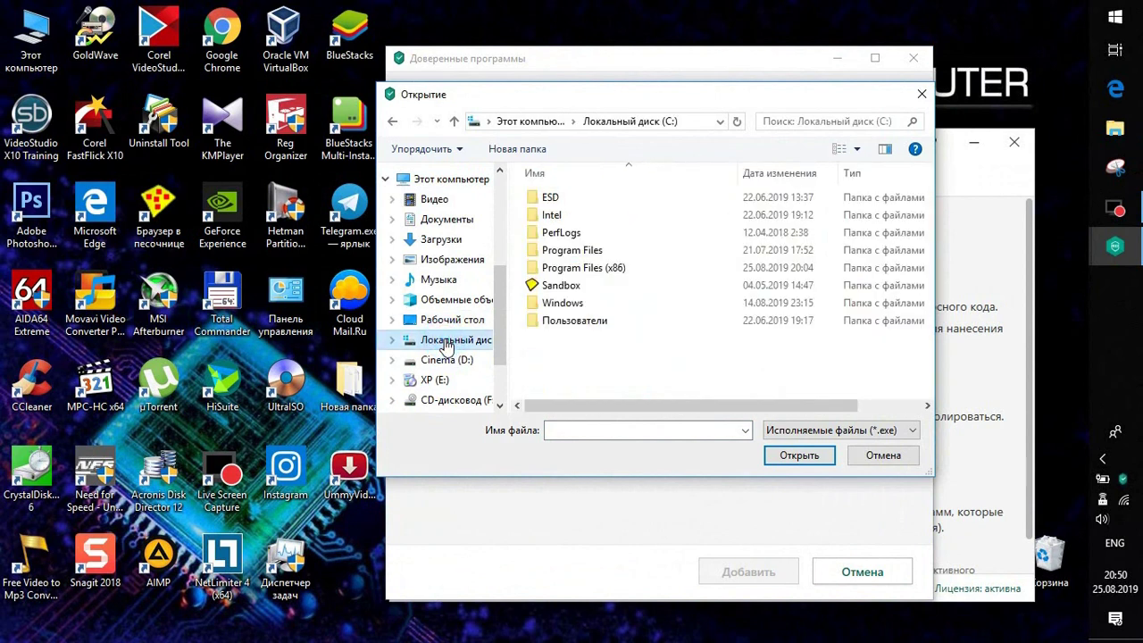
click(571, 254)
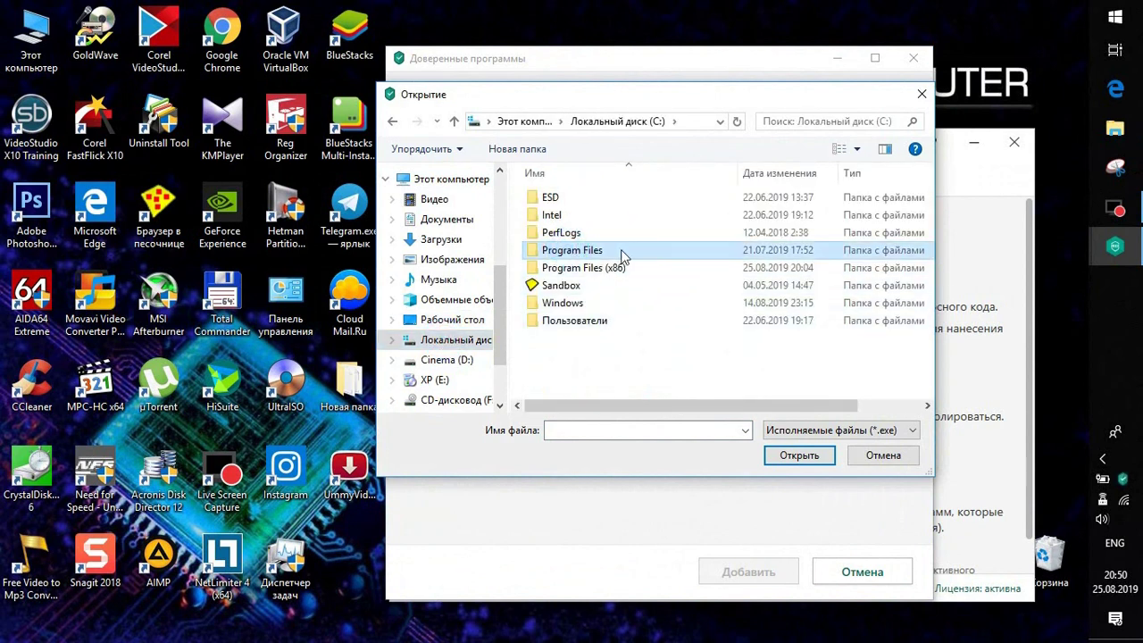
click(594, 270)
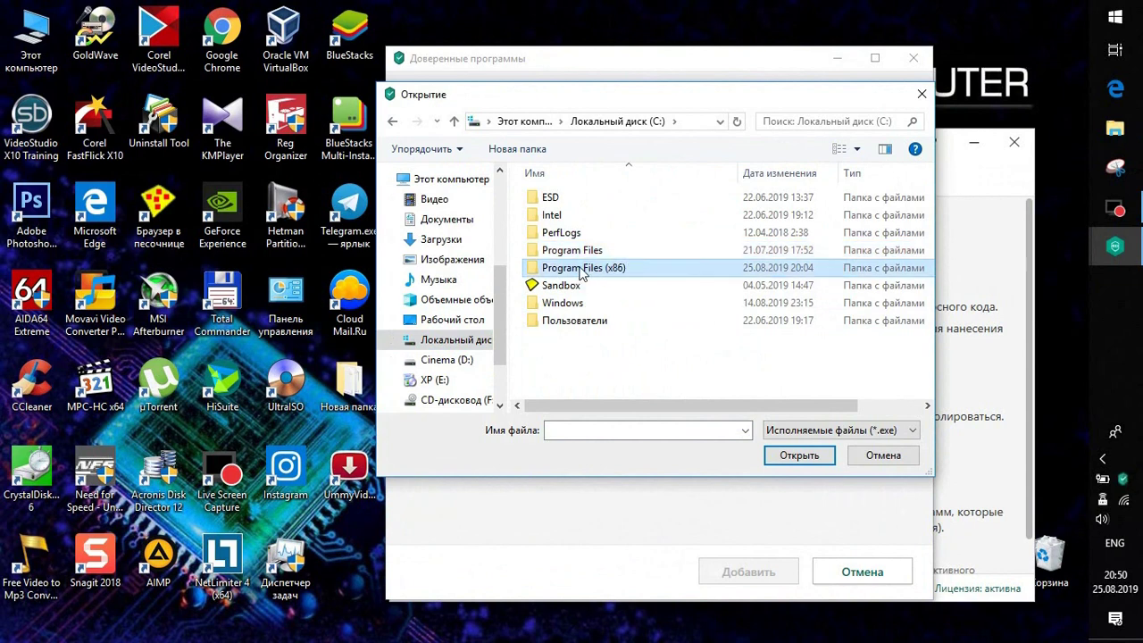
double_click(586, 269)
click(454, 121)
double_click(562, 253)
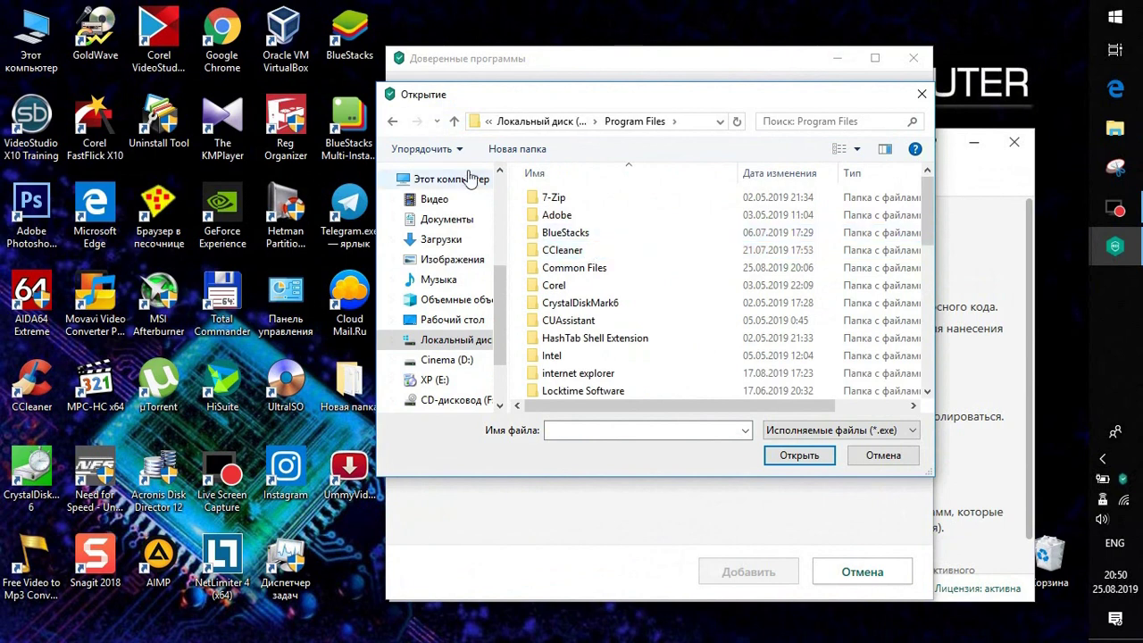
click(456, 123)
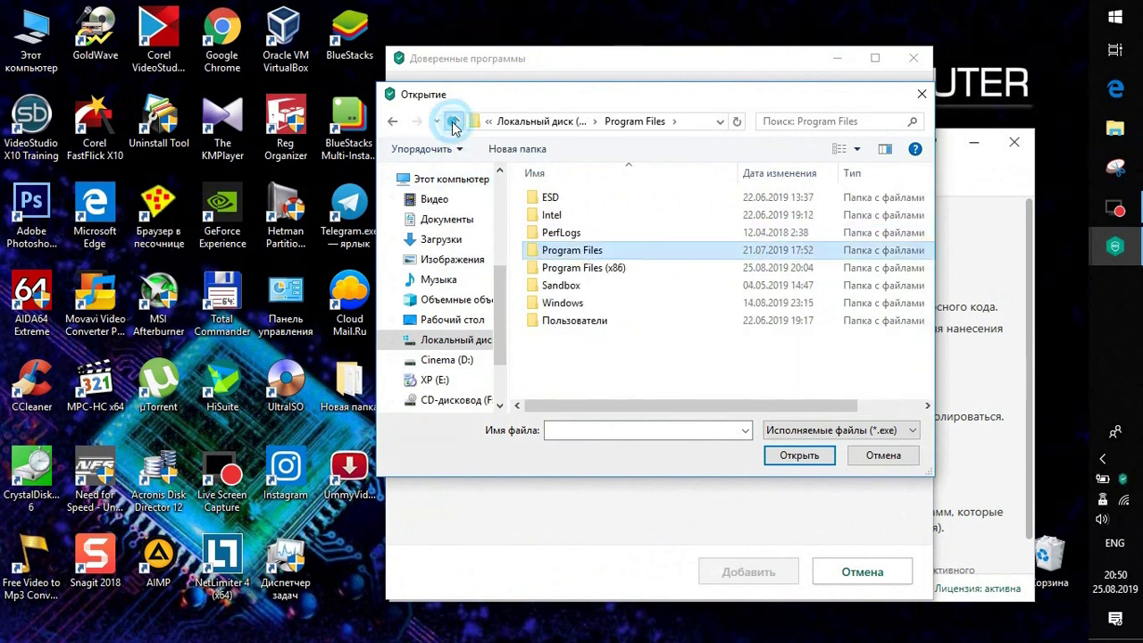
click(579, 276)
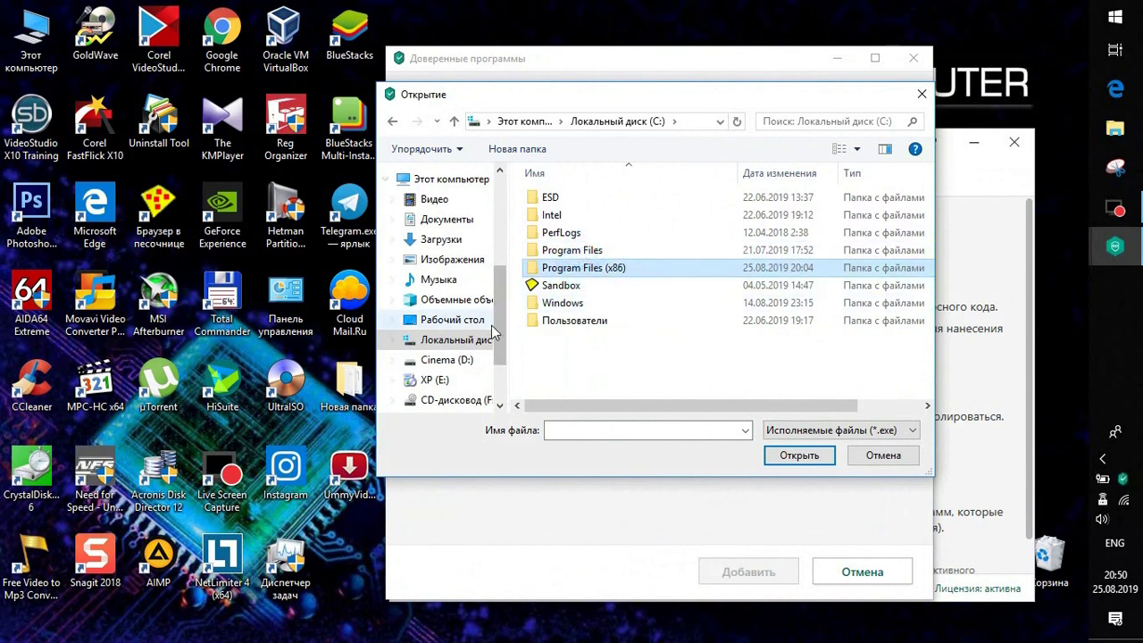
Select SPEED2.EXE from D:\Program Files\Need for Speed - Underground 2 as the trusted program.
click(440, 365)
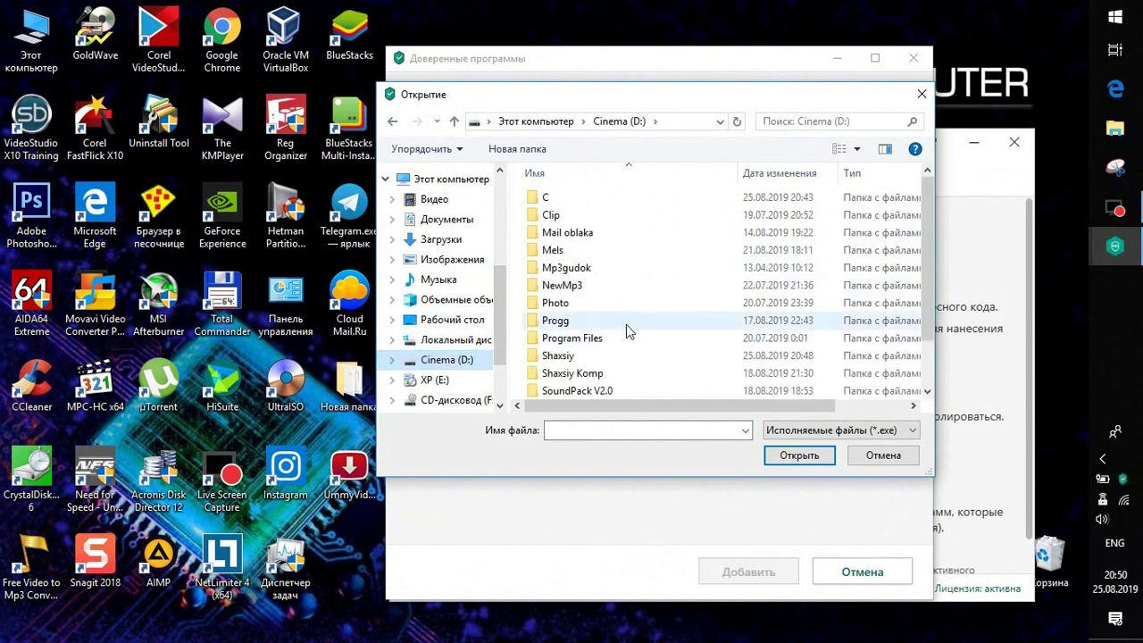
scroll(588, 310, down, 1)
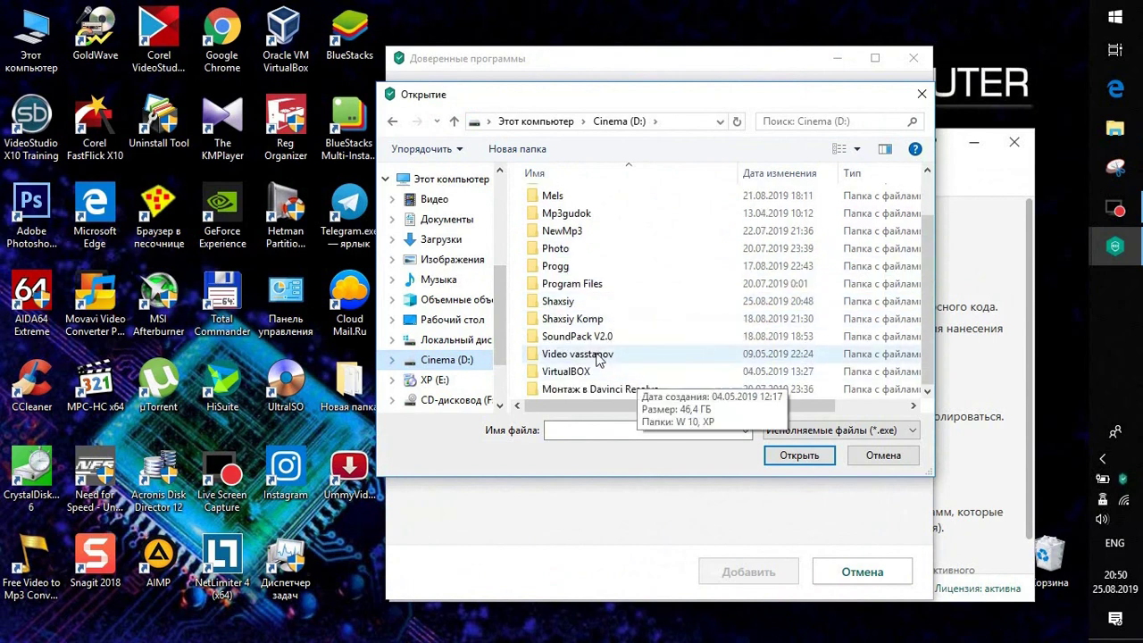
double_click(590, 285)
double_click(589, 195)
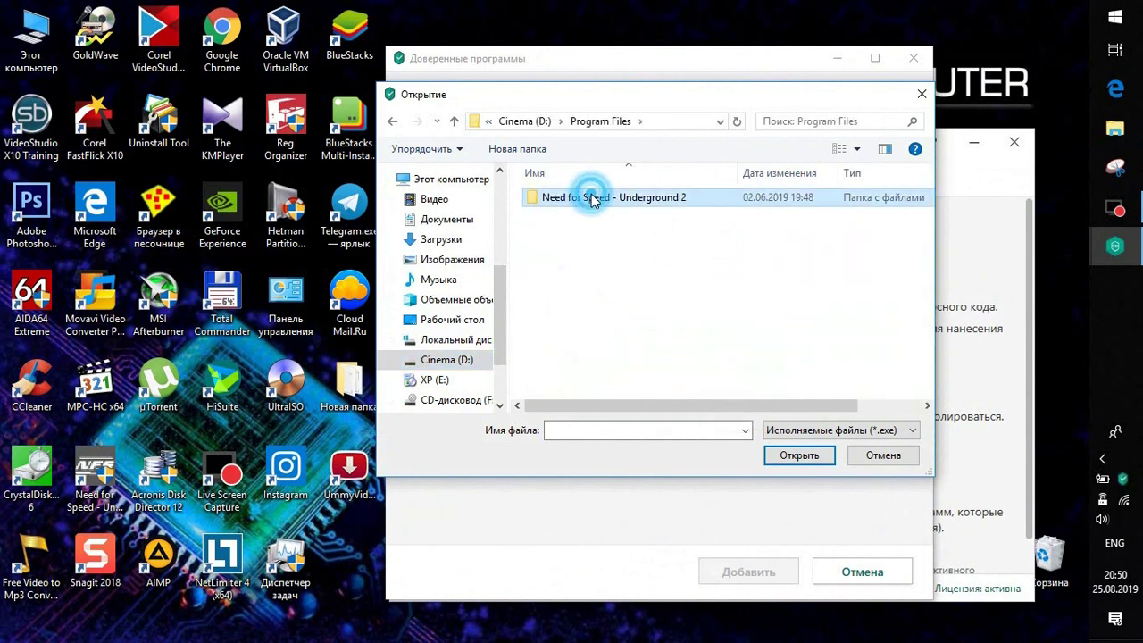
scroll(664, 225, down, 1)
click(562, 389)
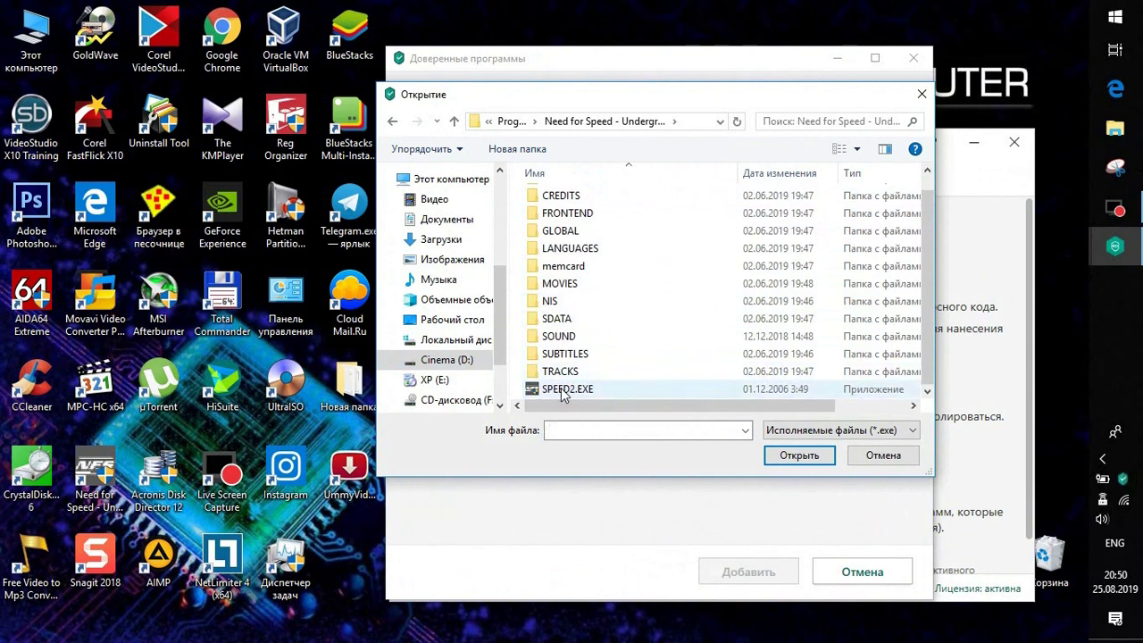
click(94, 469)
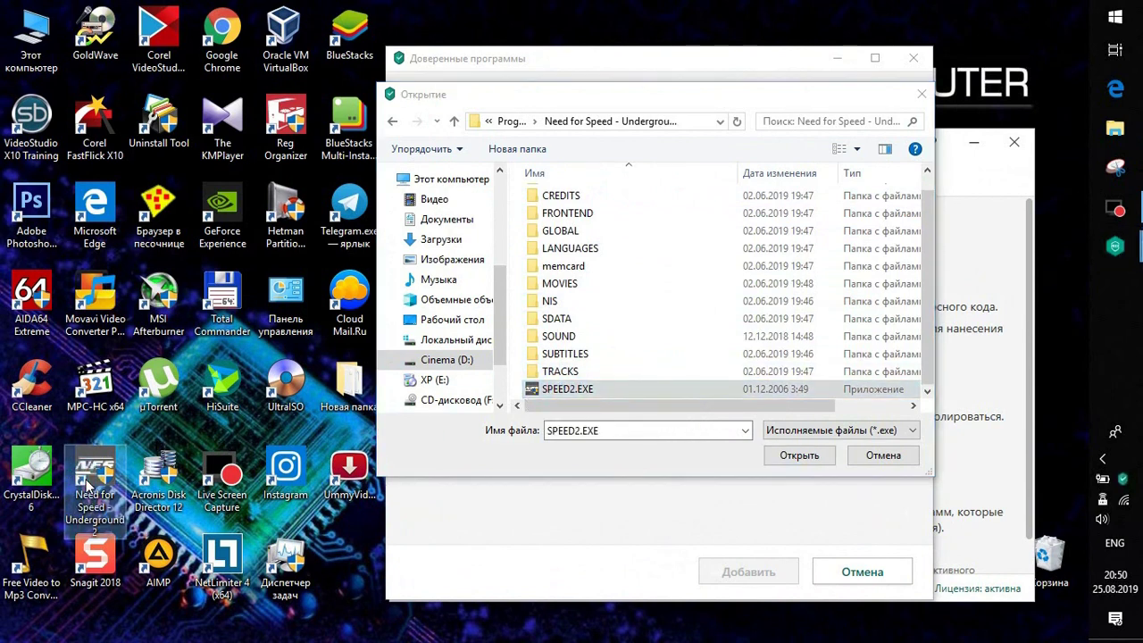
click(798, 455)
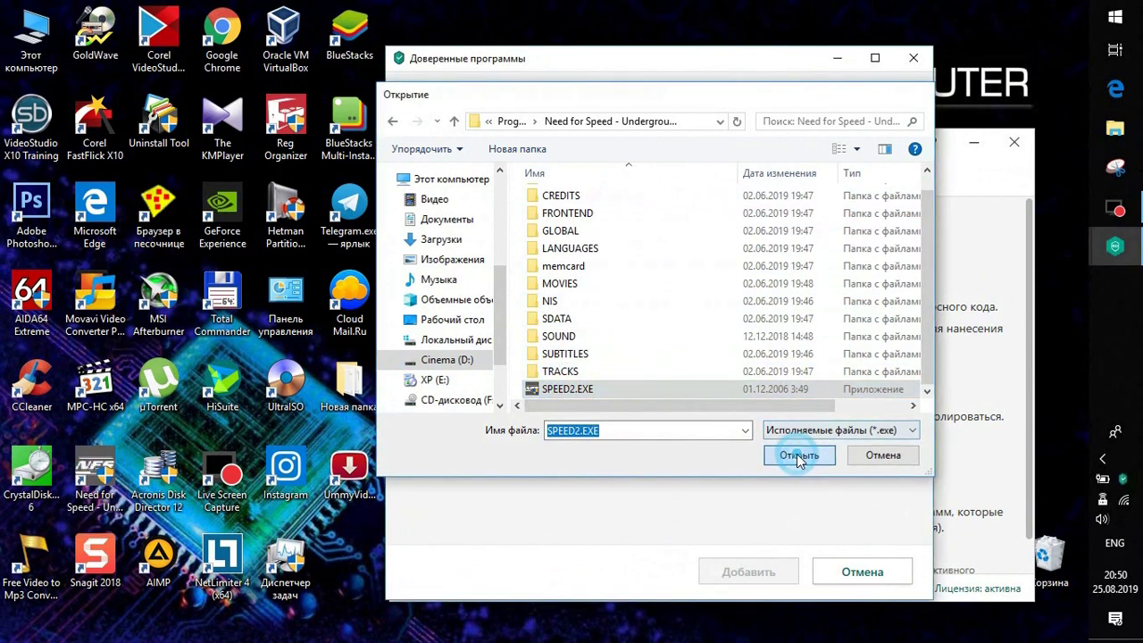
Tick: don't scan opened files, don't monitor activity, ignore parent-process restrictions.
click(442, 197)
click(442, 219)
click(442, 241)
Also stop child-process monitoring, save SPEED2.EXE as trusted, and return to Advanced settings.
click(443, 263)
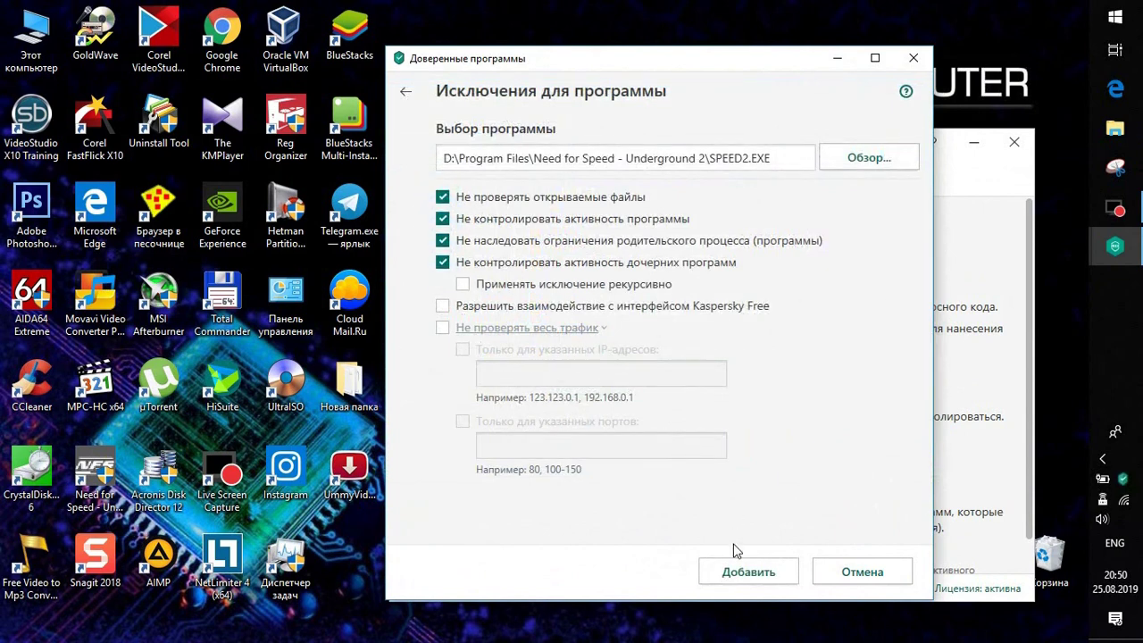
click(765, 580)
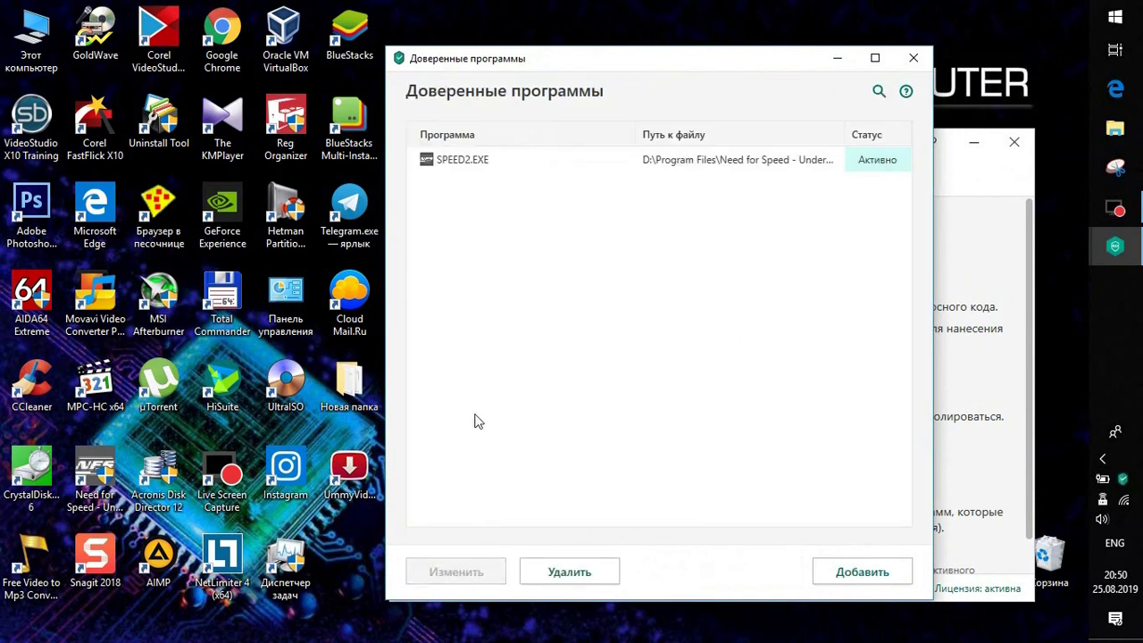
click(97, 483)
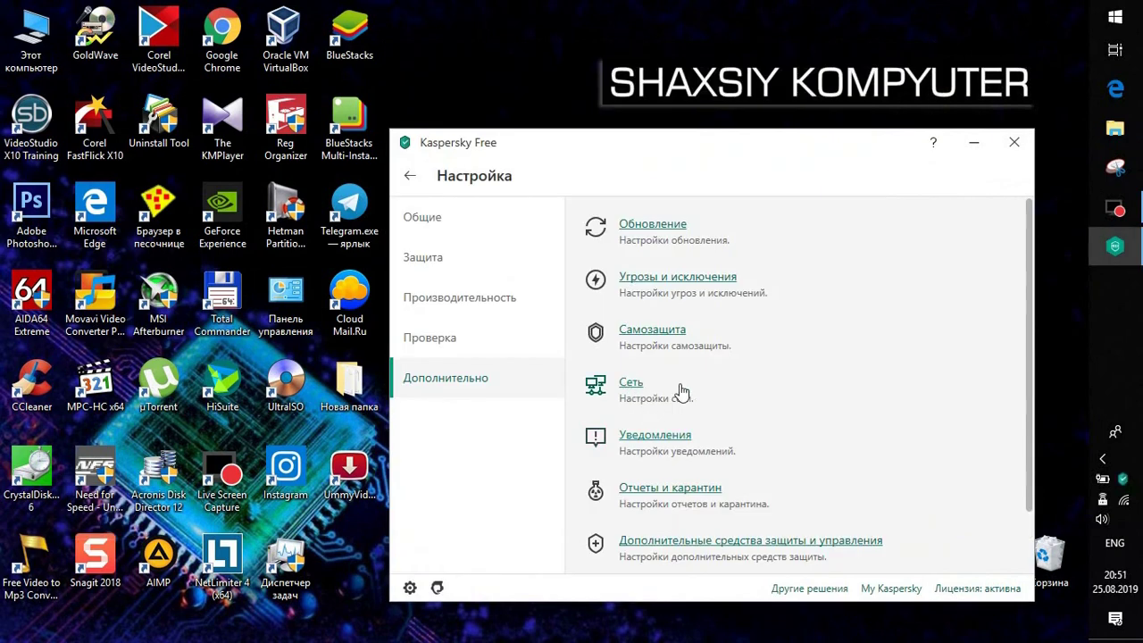
Turn off event notifications and notification sounds in Notification settings.
click(650, 441)
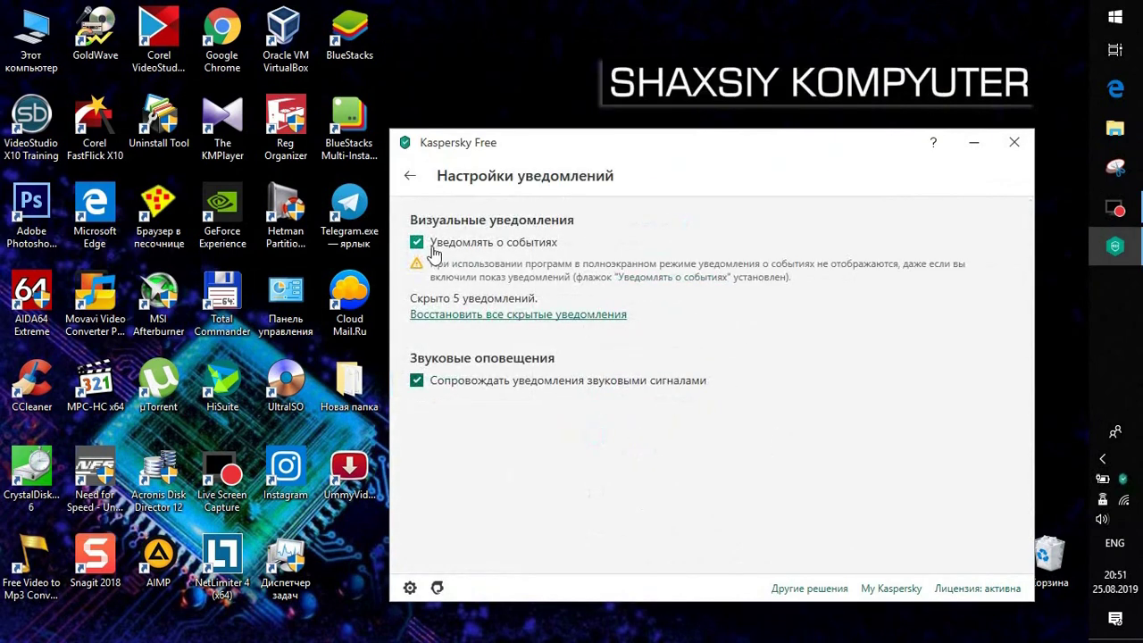
click(416, 242)
click(416, 382)
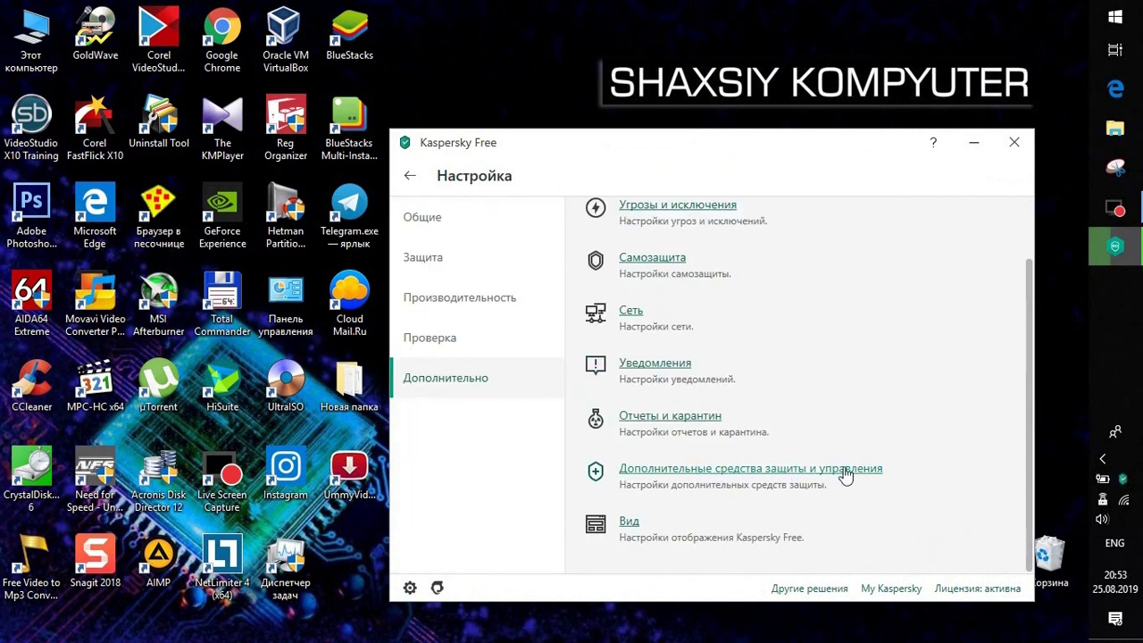
Switch off Kaspersky Security Network, then quit Kaspersky Secure Connection from its tray icon.
click(797, 470)
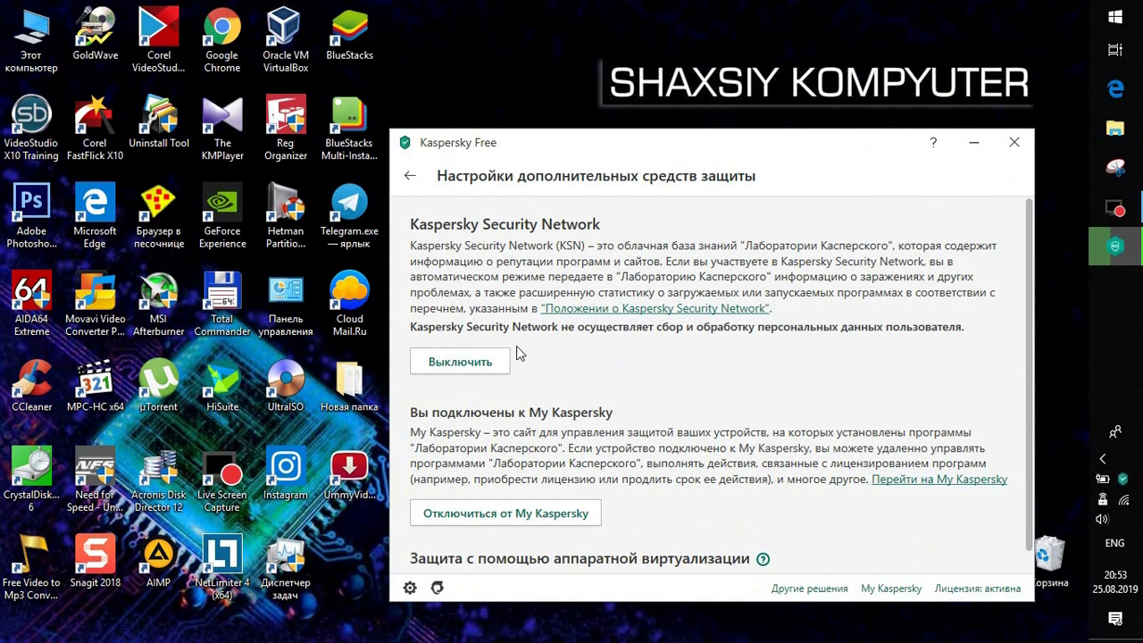
click(467, 364)
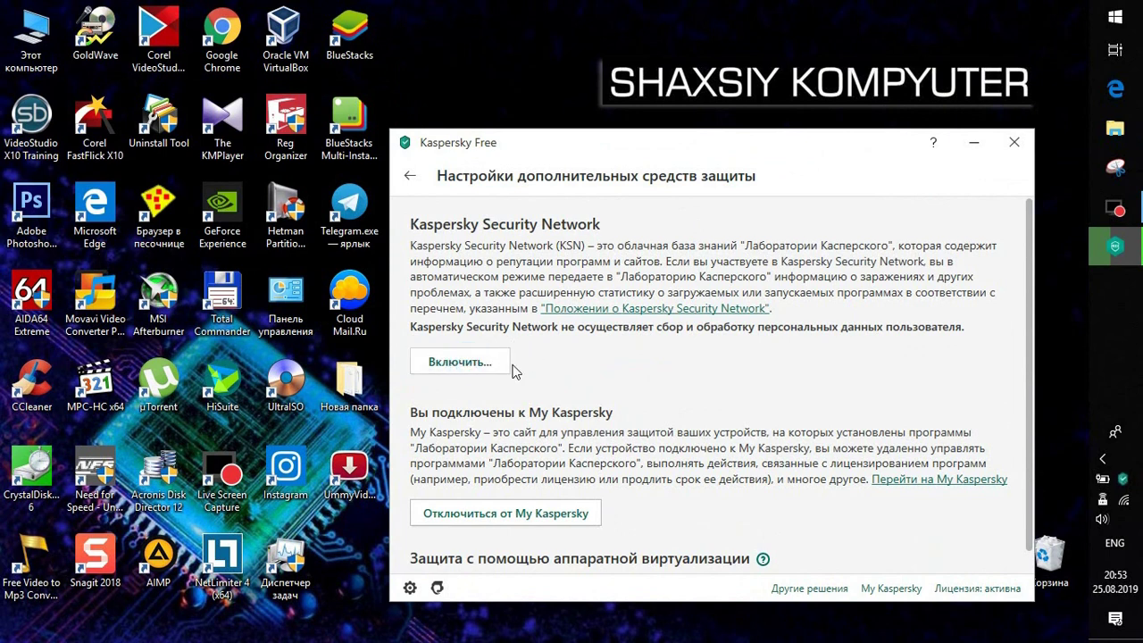
click(1104, 503)
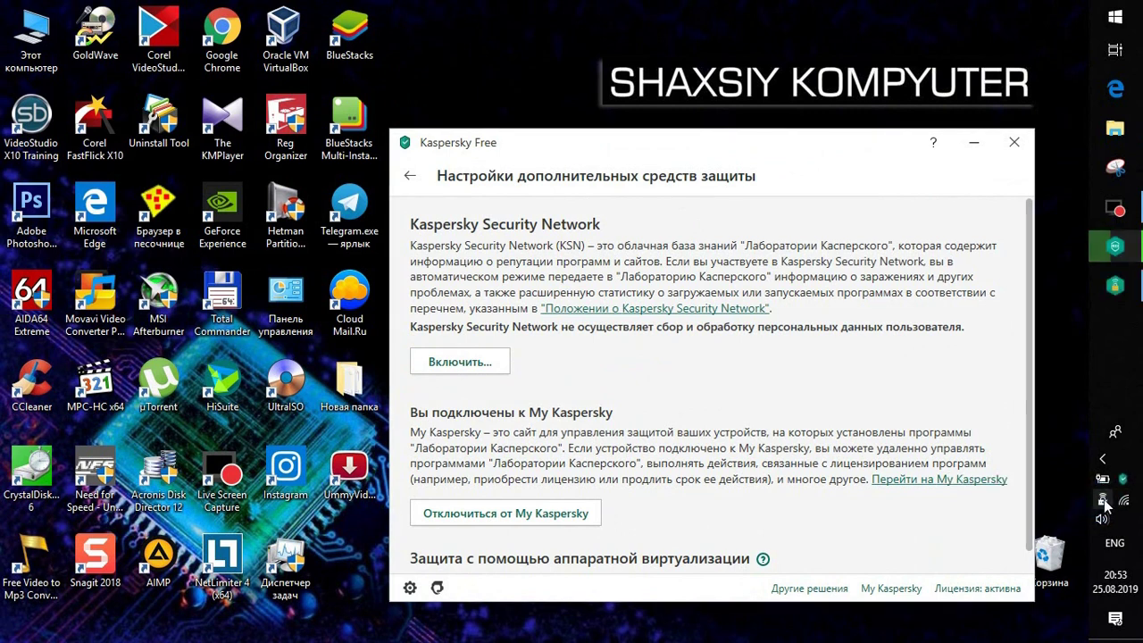
right_click(1104, 503)
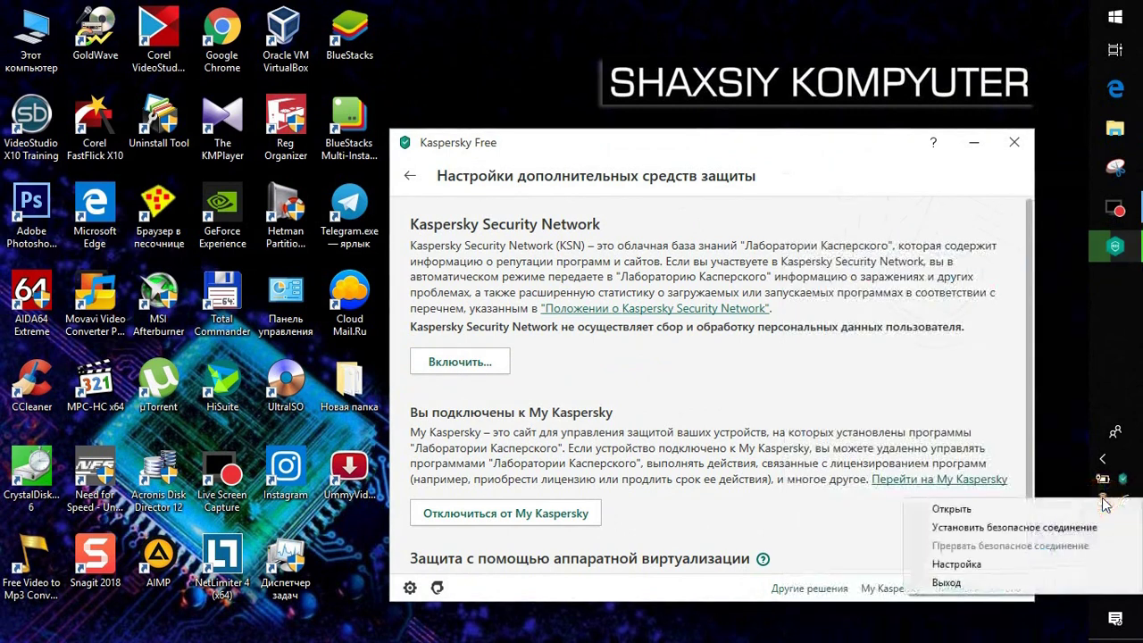
click(947, 582)
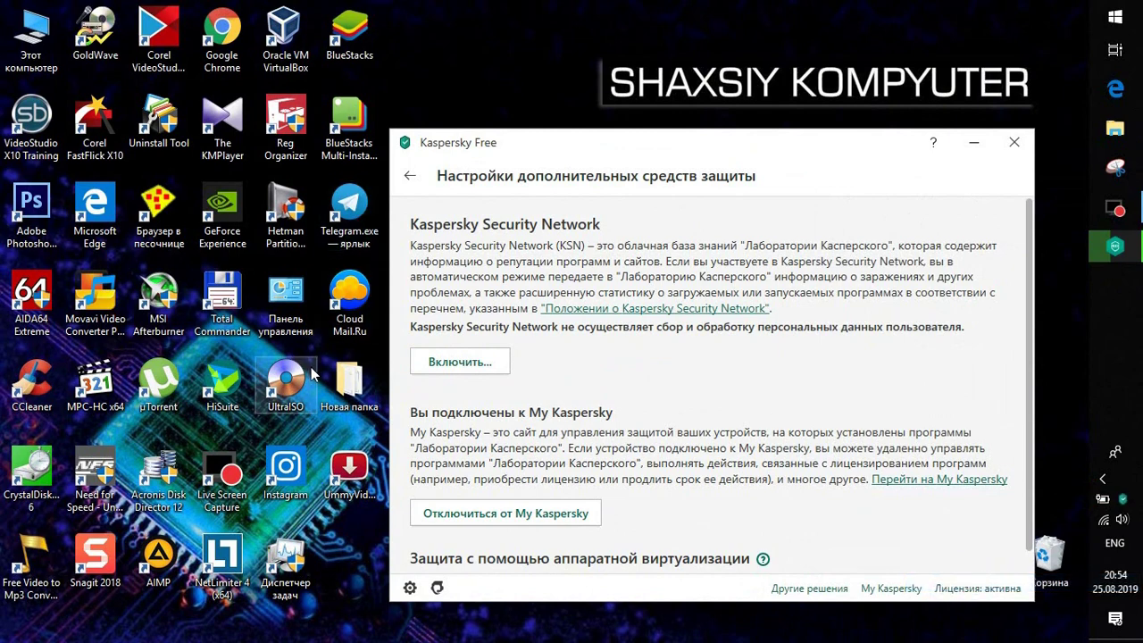
Uninstall Kaspersky Secure Connection via Programs and Features without keeping settings, choosing not to restart.
double_click(292, 308)
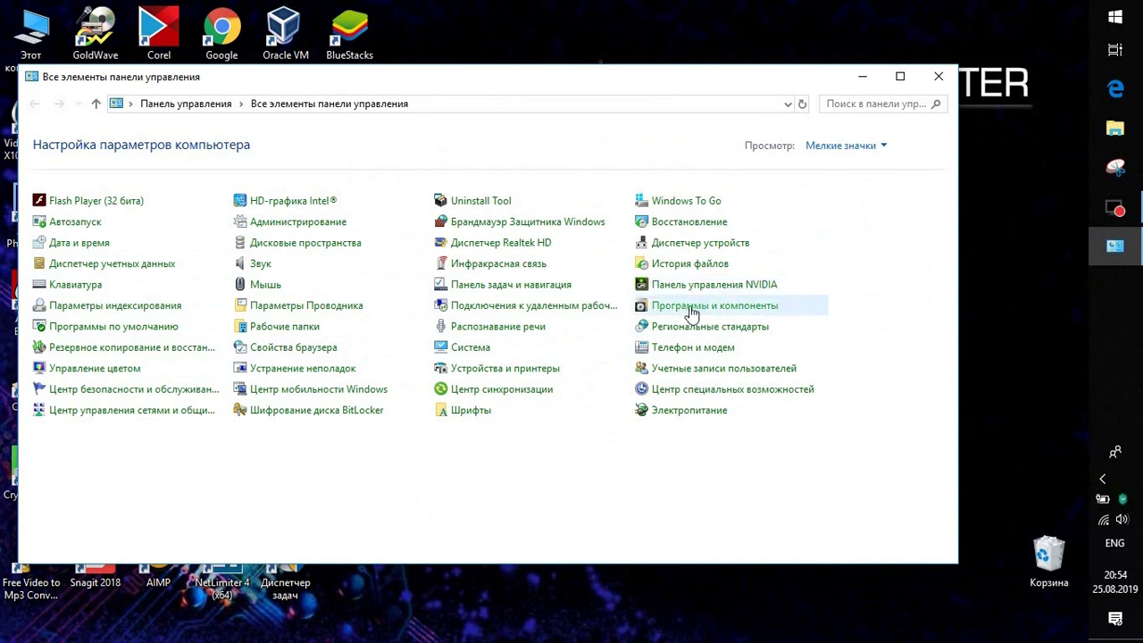
click(739, 307)
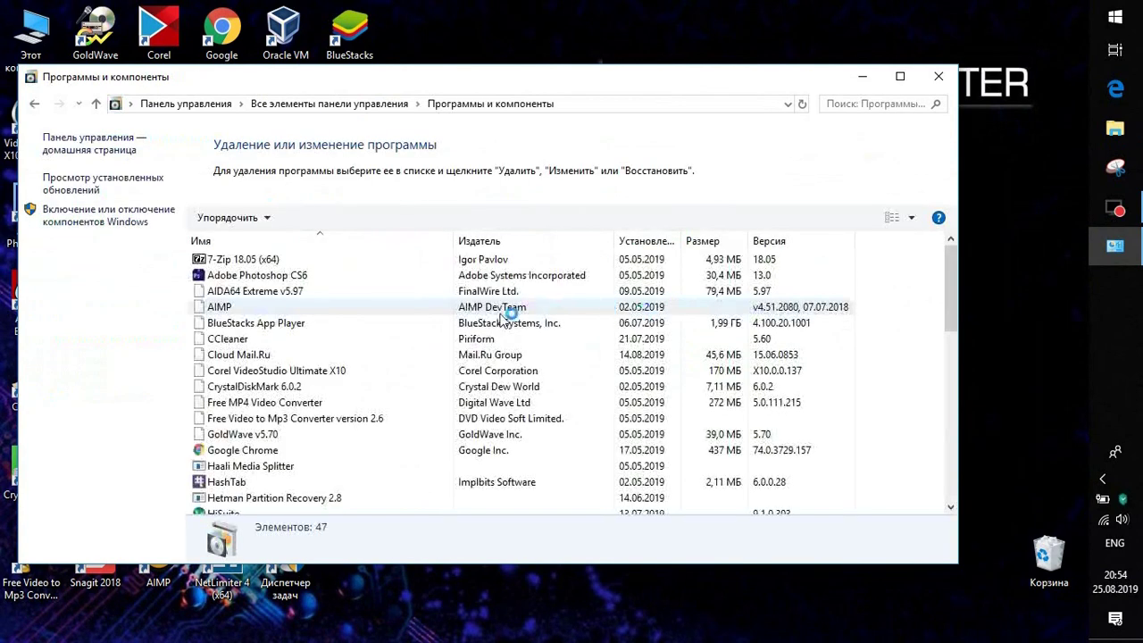
scroll(399, 321, down, 2)
click(268, 435)
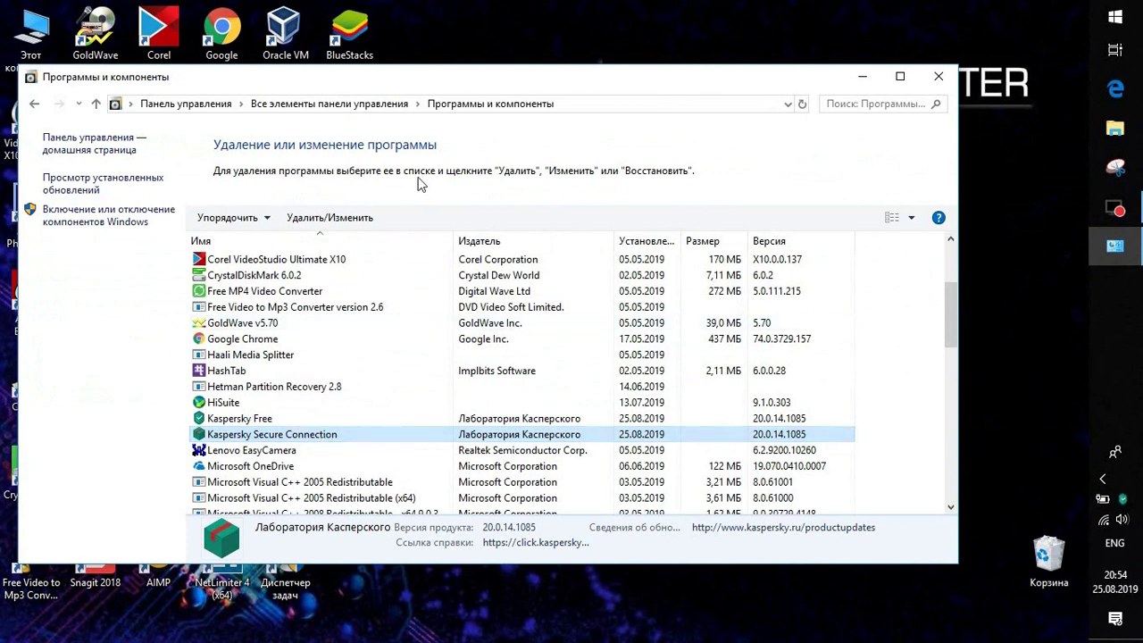
click(329, 217)
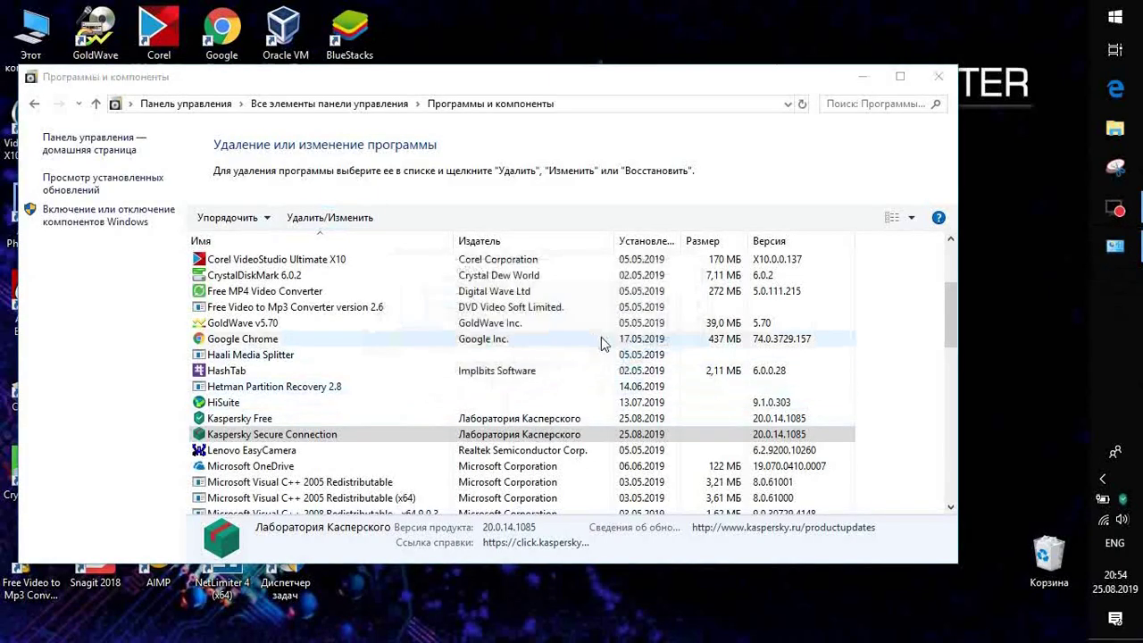
click(614, 453)
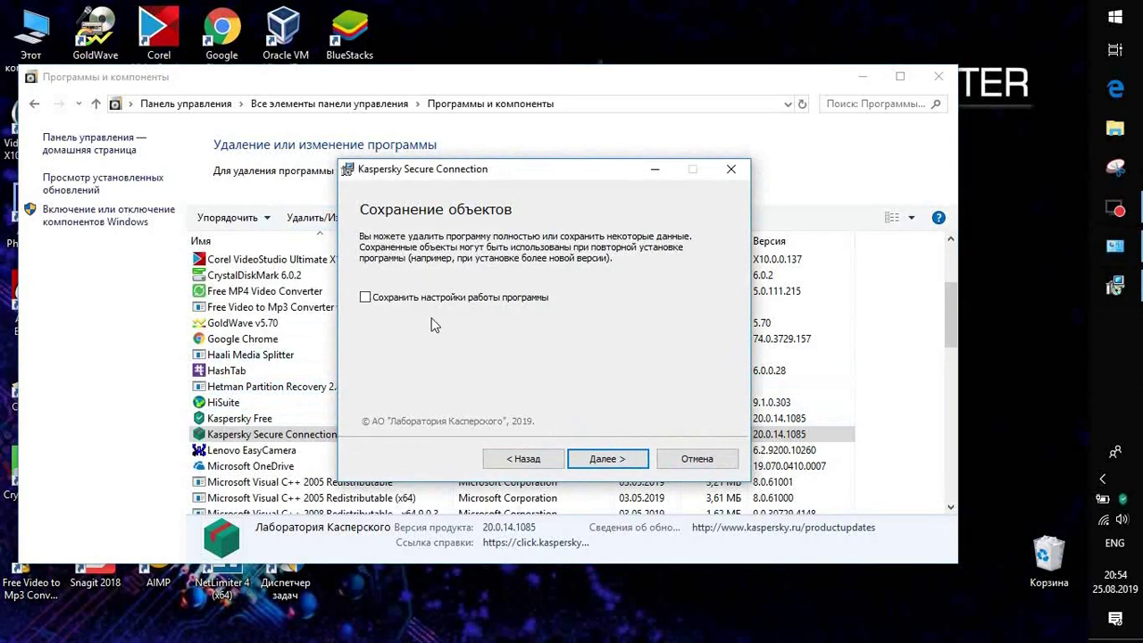
click(616, 460)
click(627, 461)
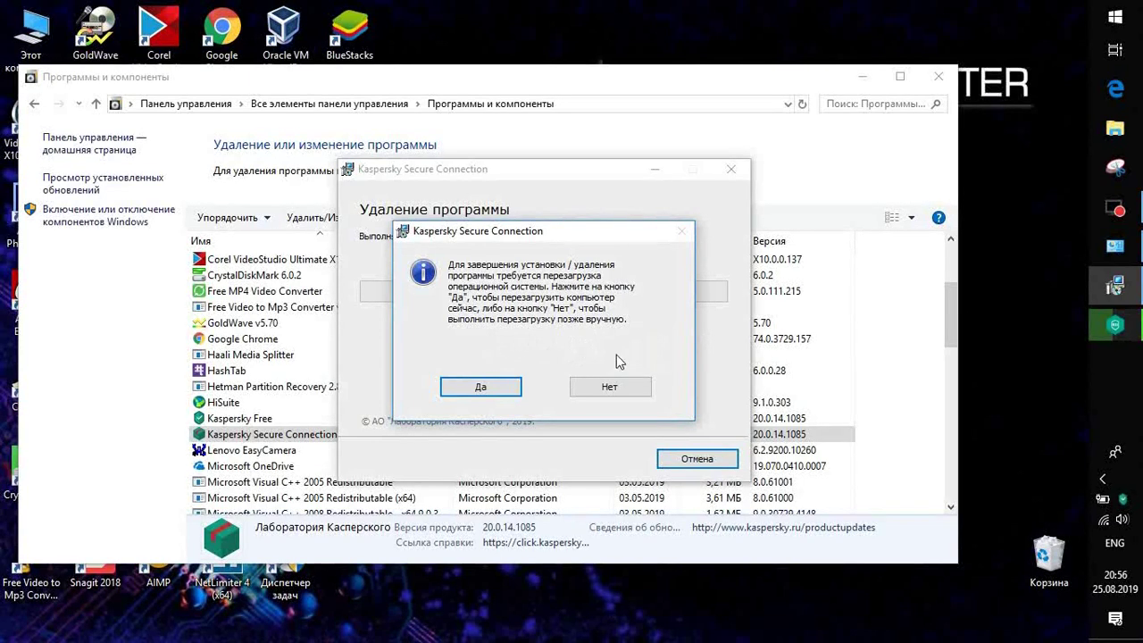
click(616, 386)
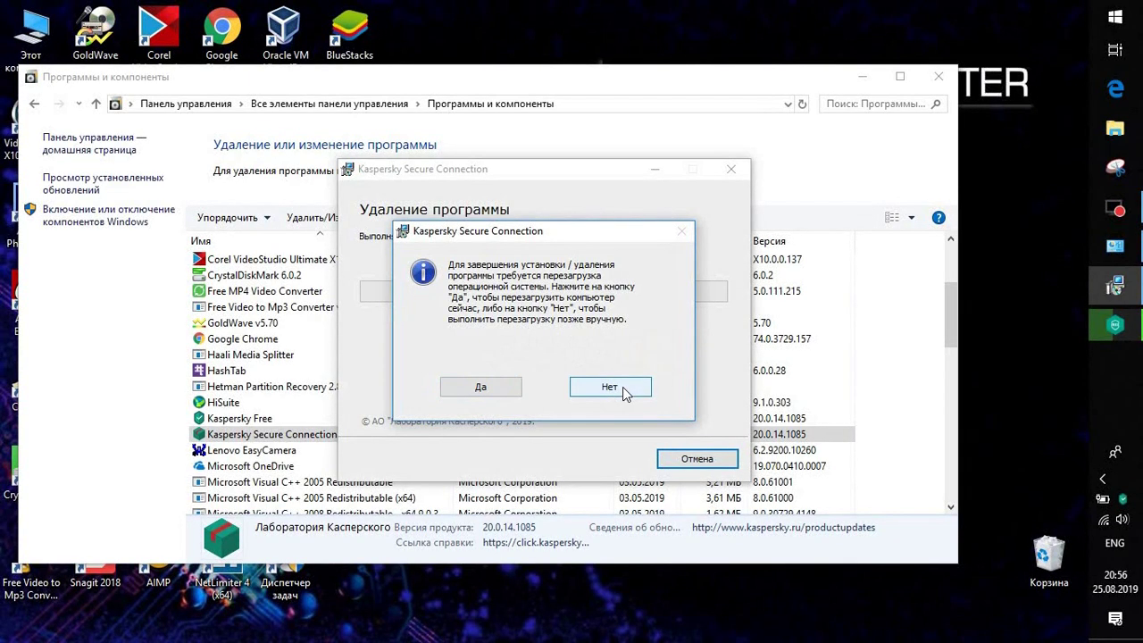
Close Programs and Features and Kaspersky, then view the running rootkit scan in Task Manager.
click(938, 76)
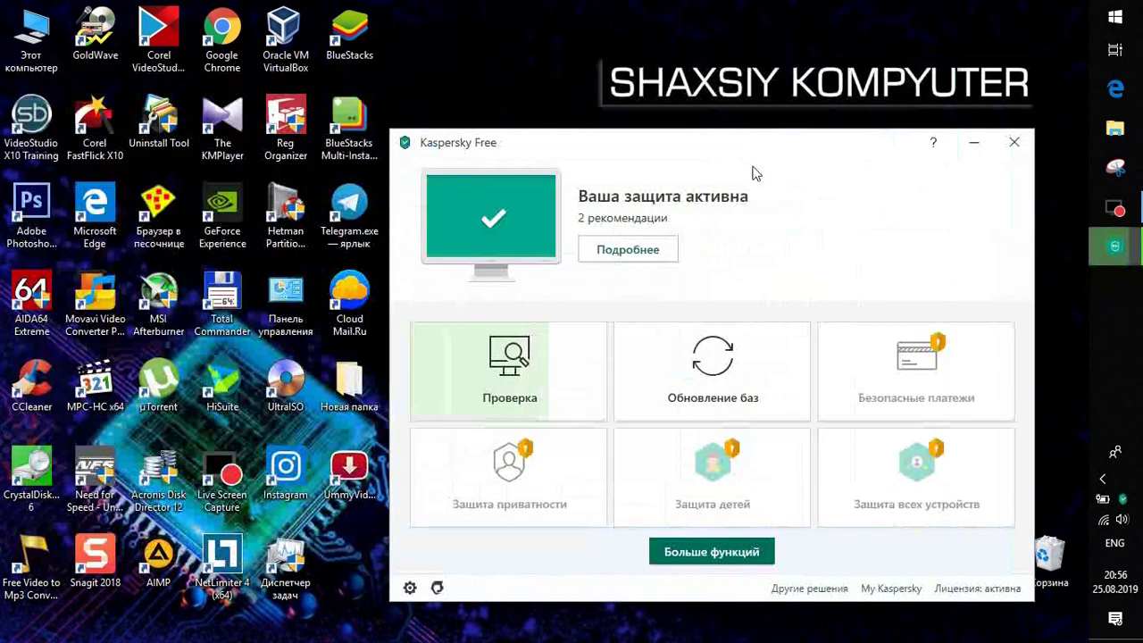
click(1006, 143)
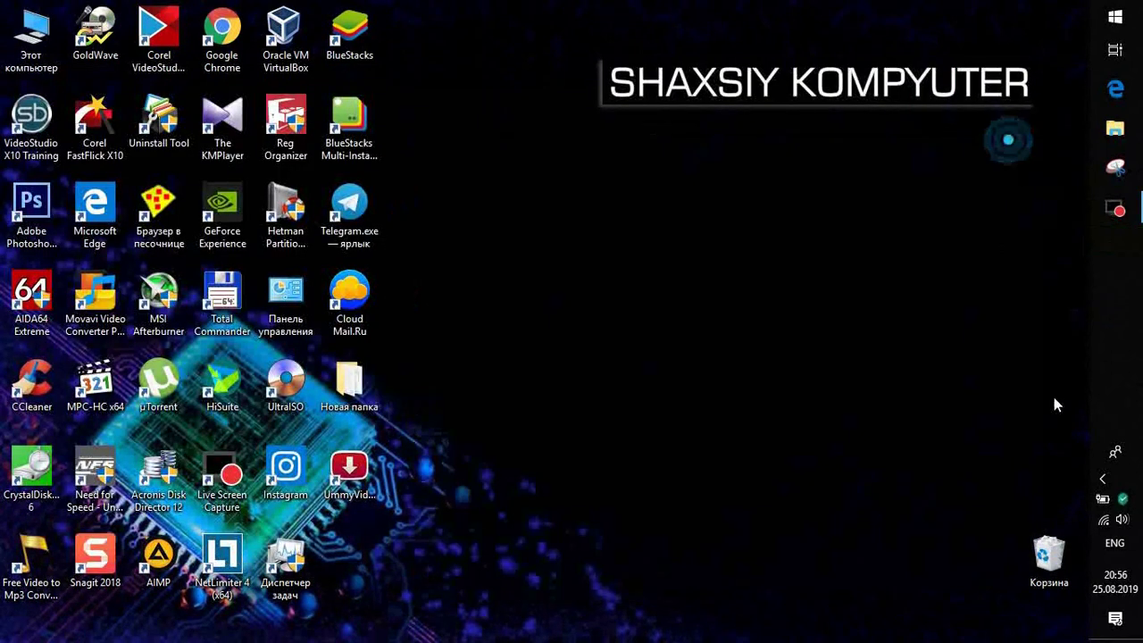
right_click(1124, 505)
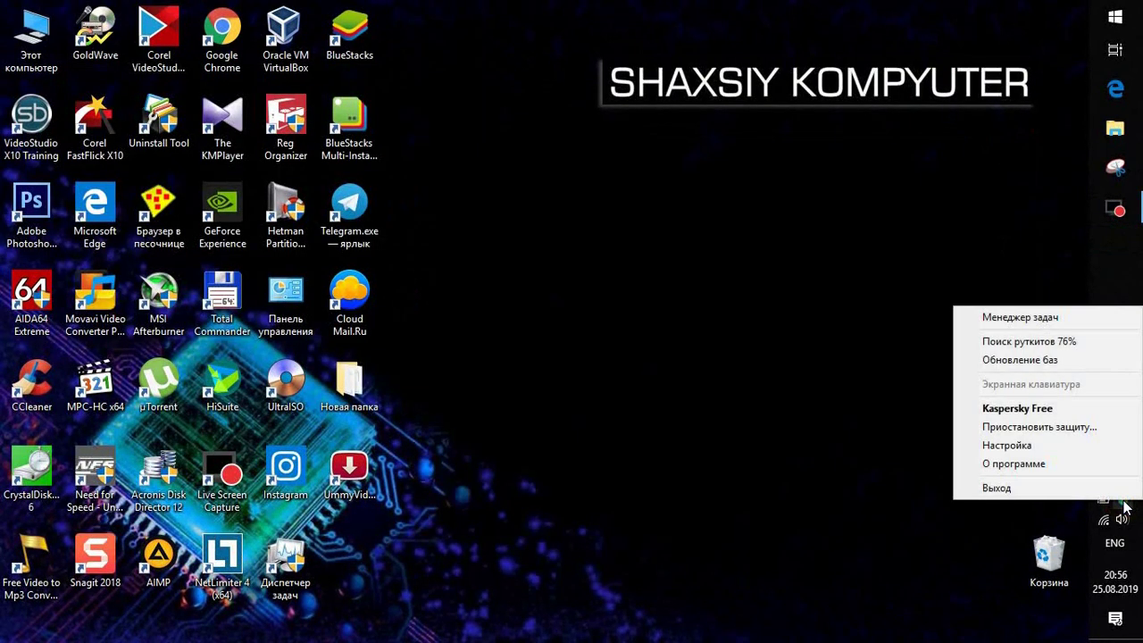
click(1027, 323)
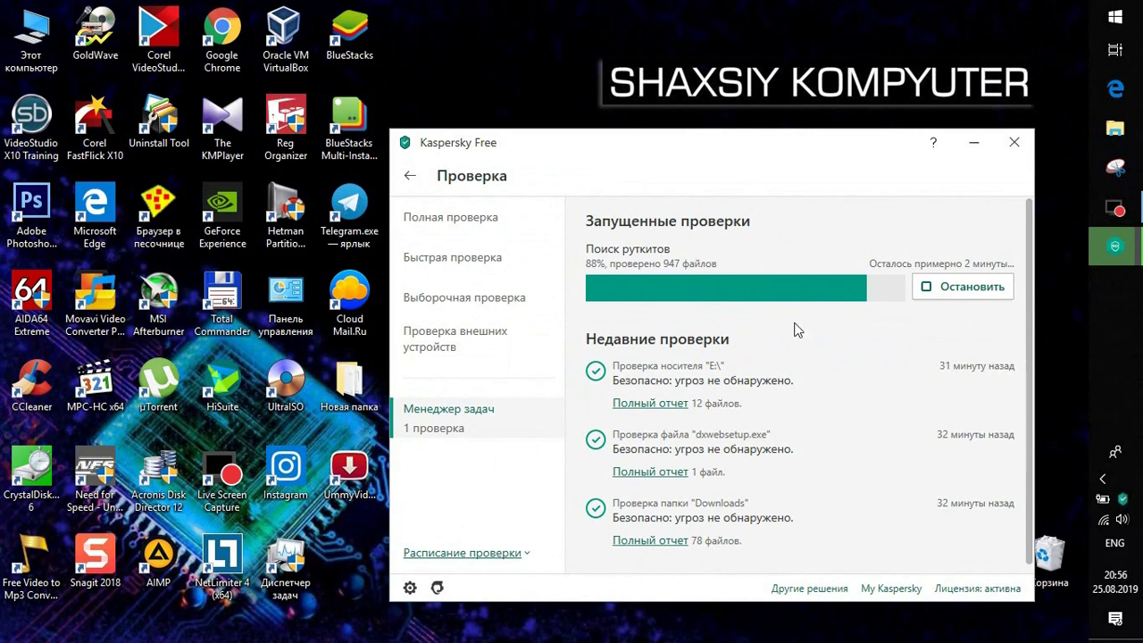
Bring Kaspersky Free forward, return to its home screen, and close the window again.
right_click(1123, 497)
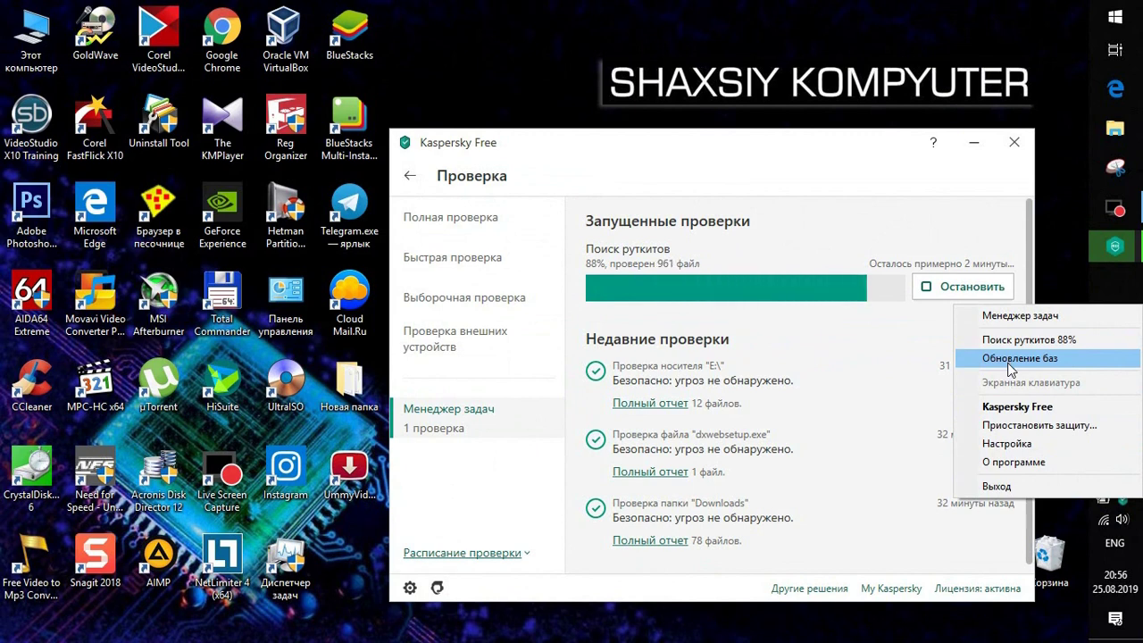
click(1018, 407)
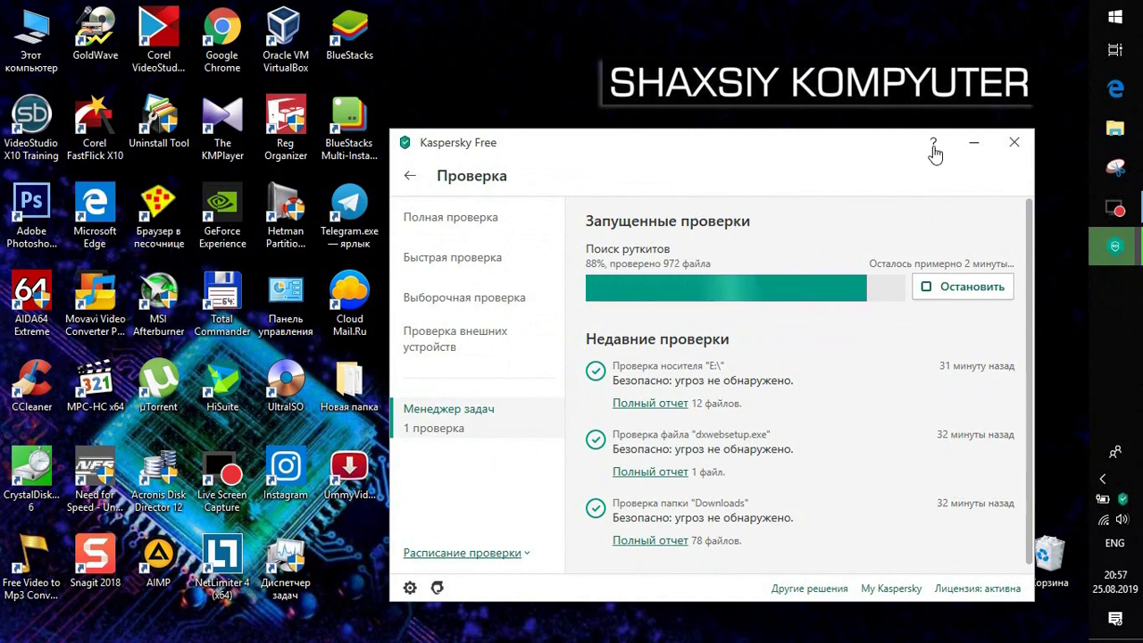
click(410, 176)
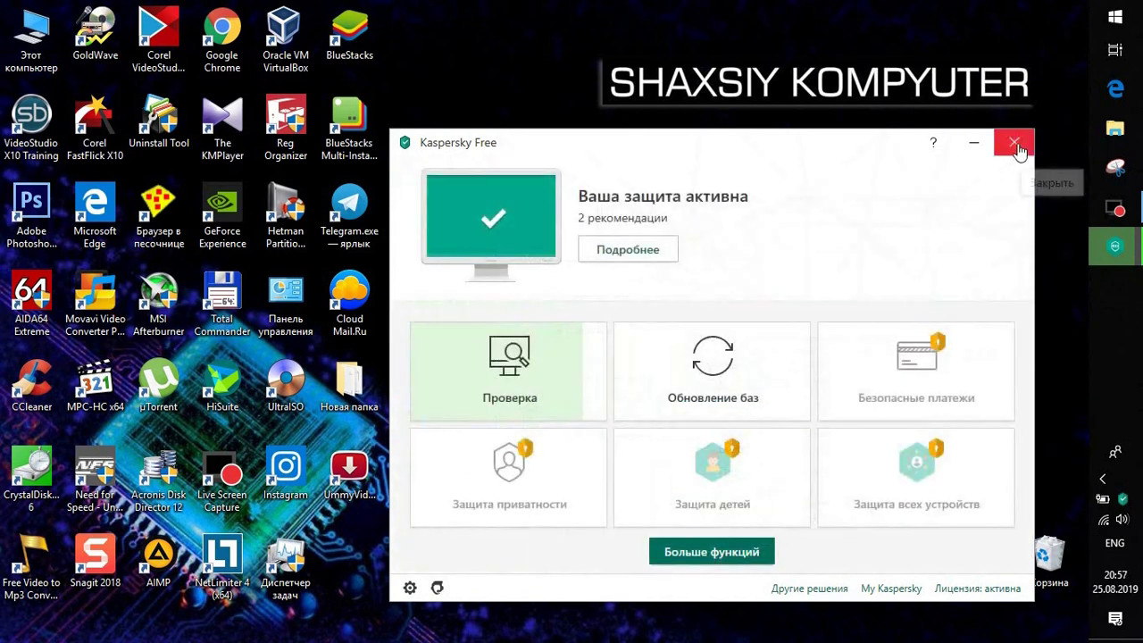
click(1012, 143)
right_click(1127, 501)
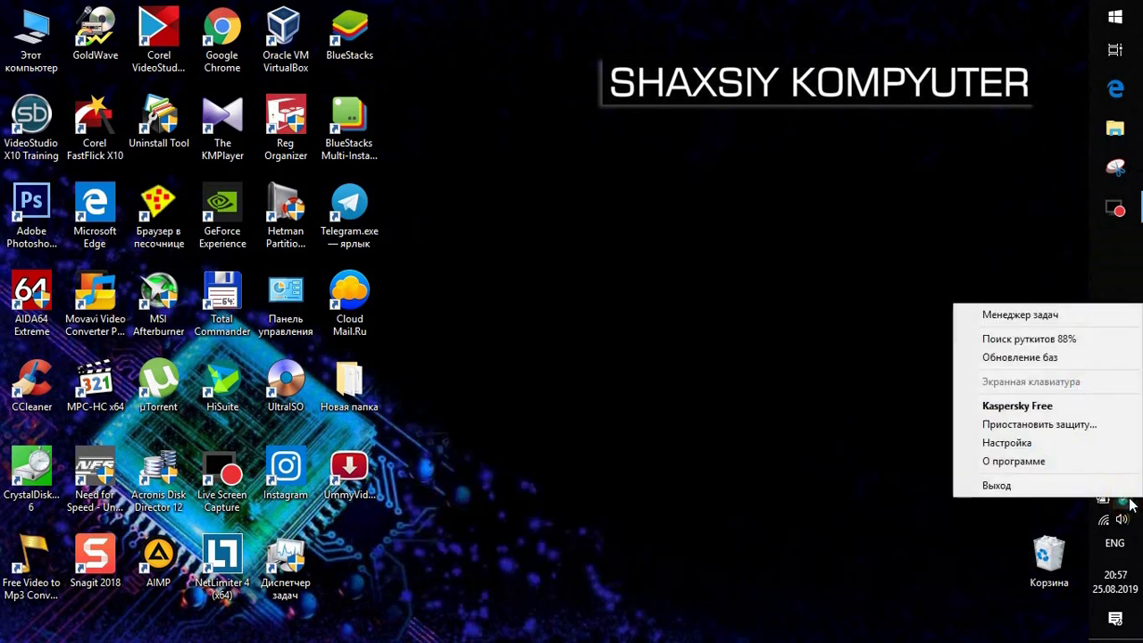
Try the pause duration options (until restart, until resumed manually), then cancel without pausing.
click(1016, 426)
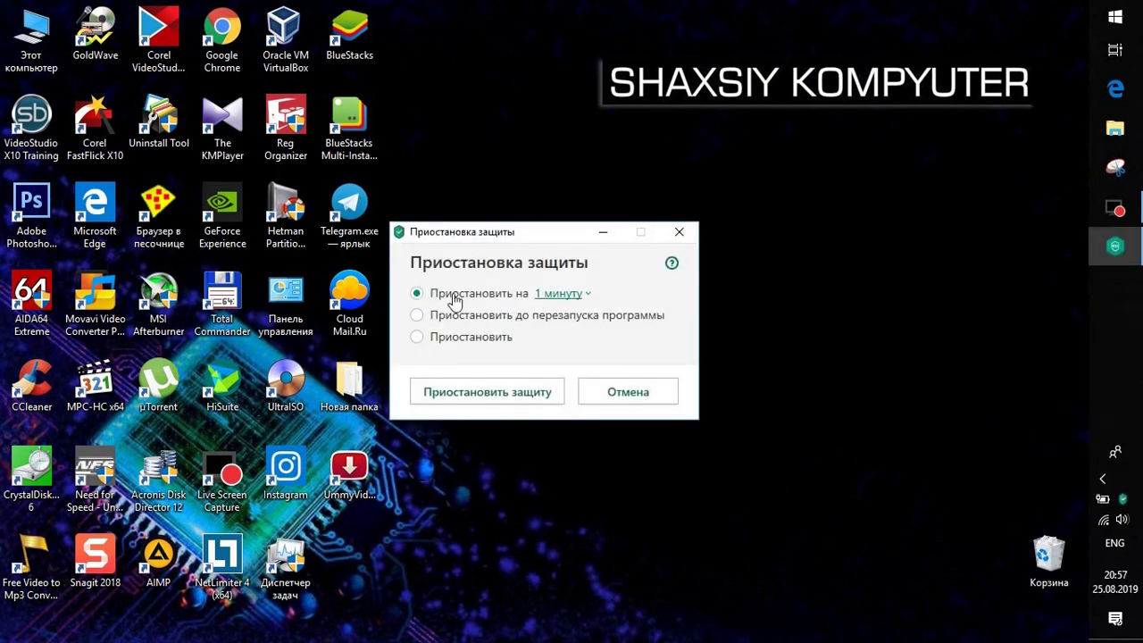
click(563, 296)
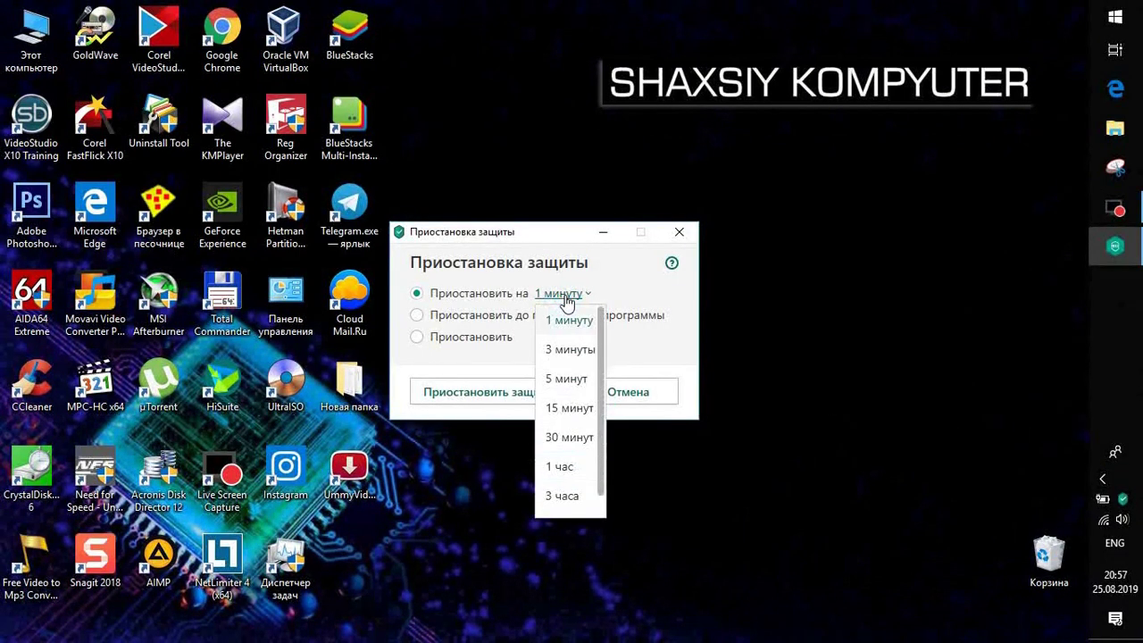
scroll(574, 489, down, 1)
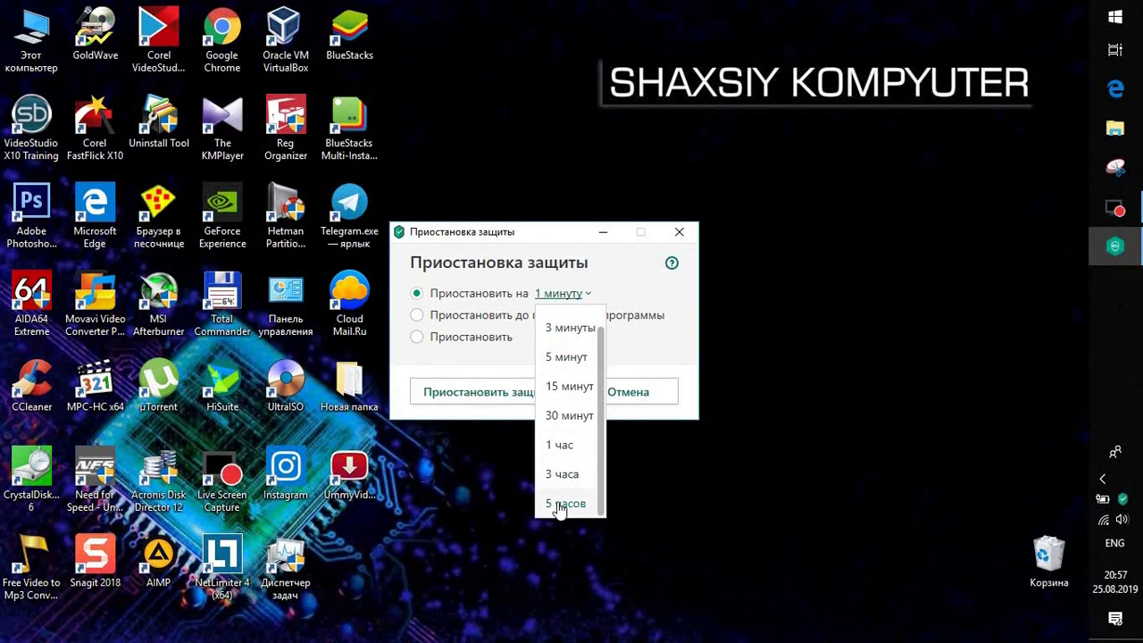
click(655, 297)
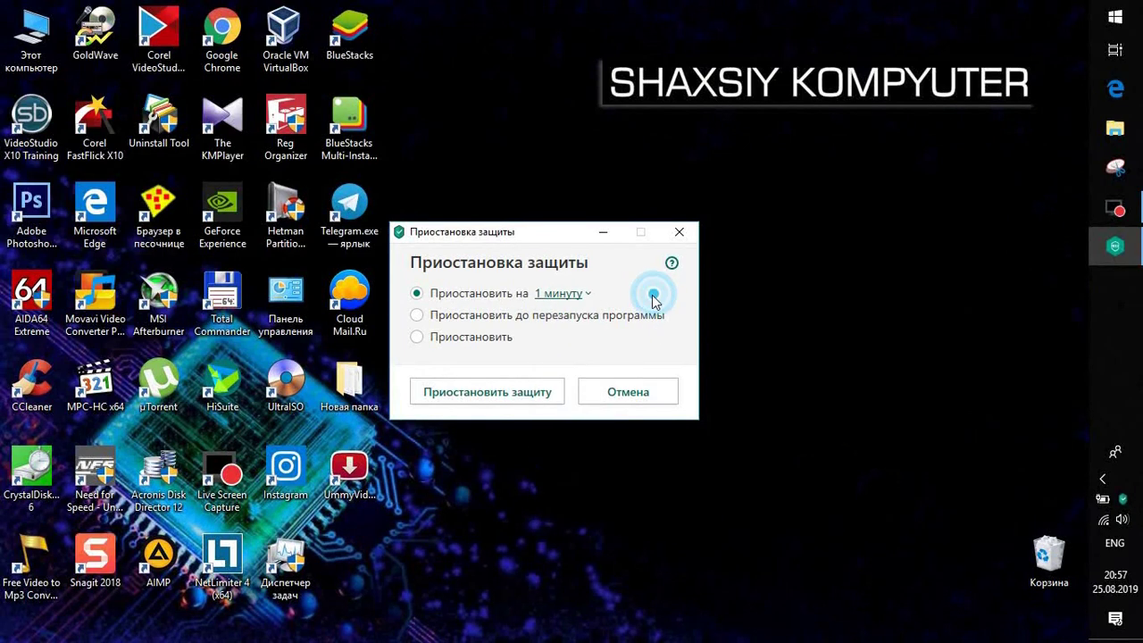
click(430, 318)
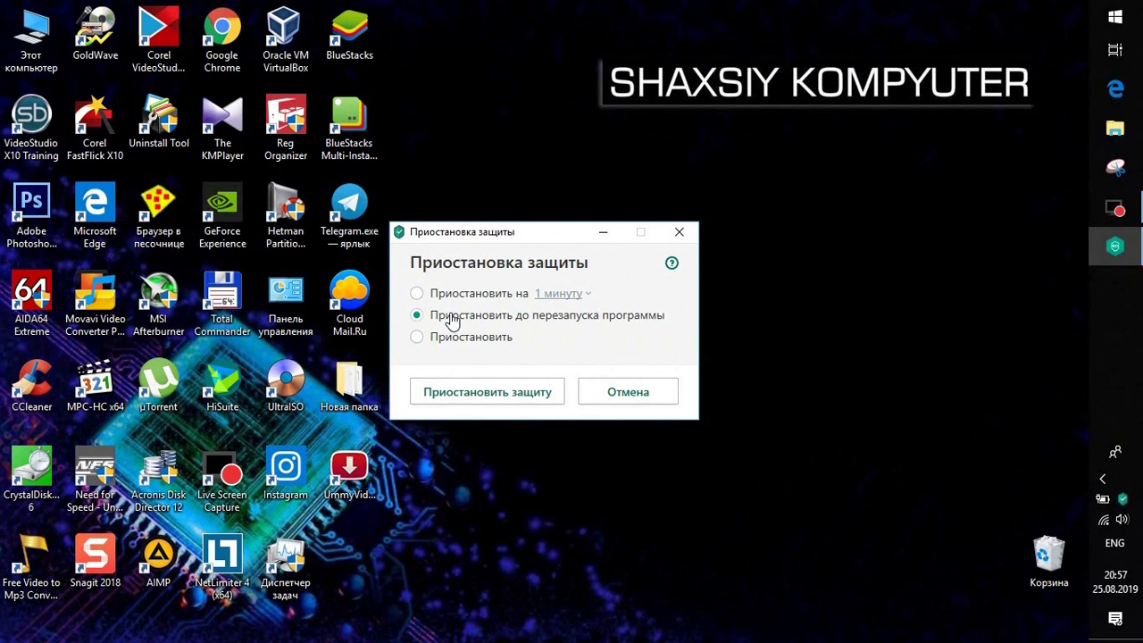
click(441, 339)
click(474, 316)
click(634, 392)
Pause protection from the tray menu, choosing 'Приостановить до перезапуска программы'.
right_click(1123, 498)
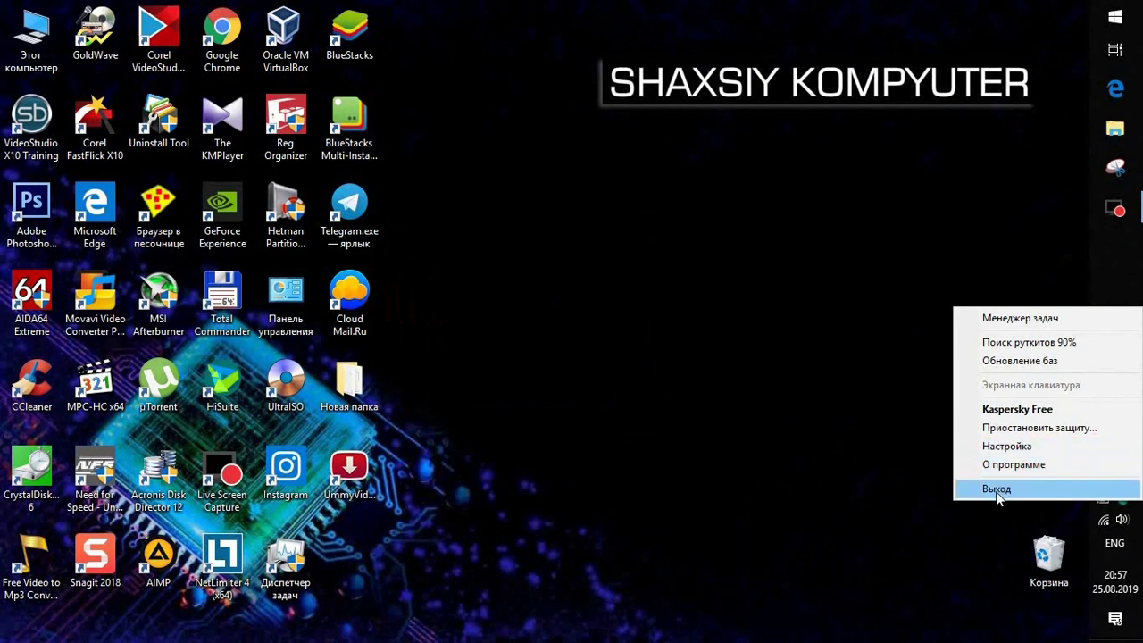
click(1028, 429)
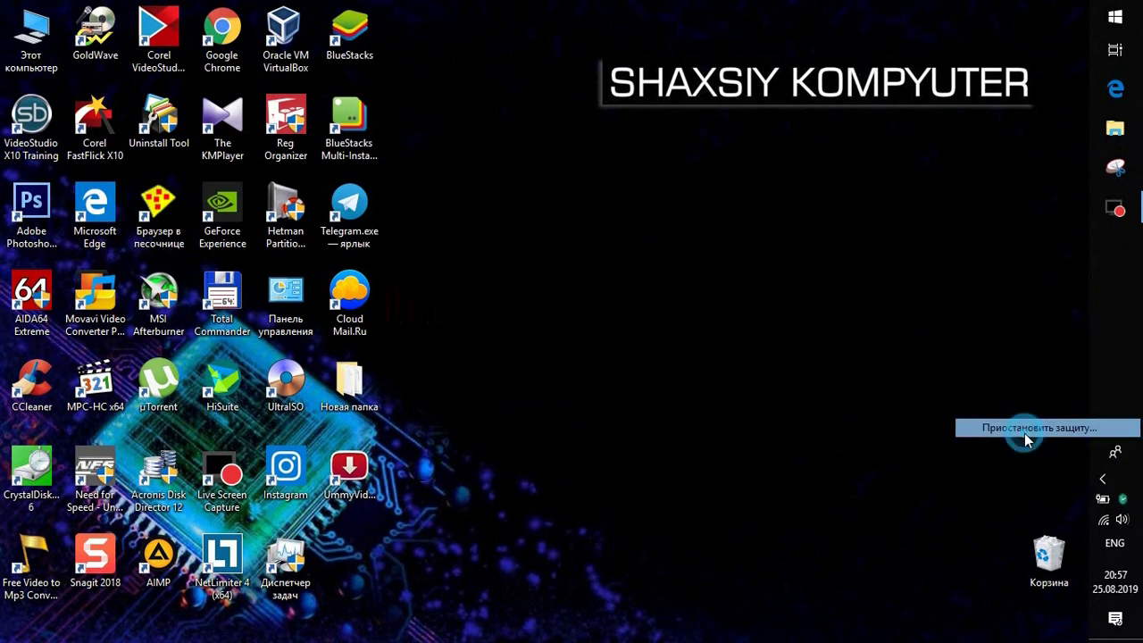
click(459, 318)
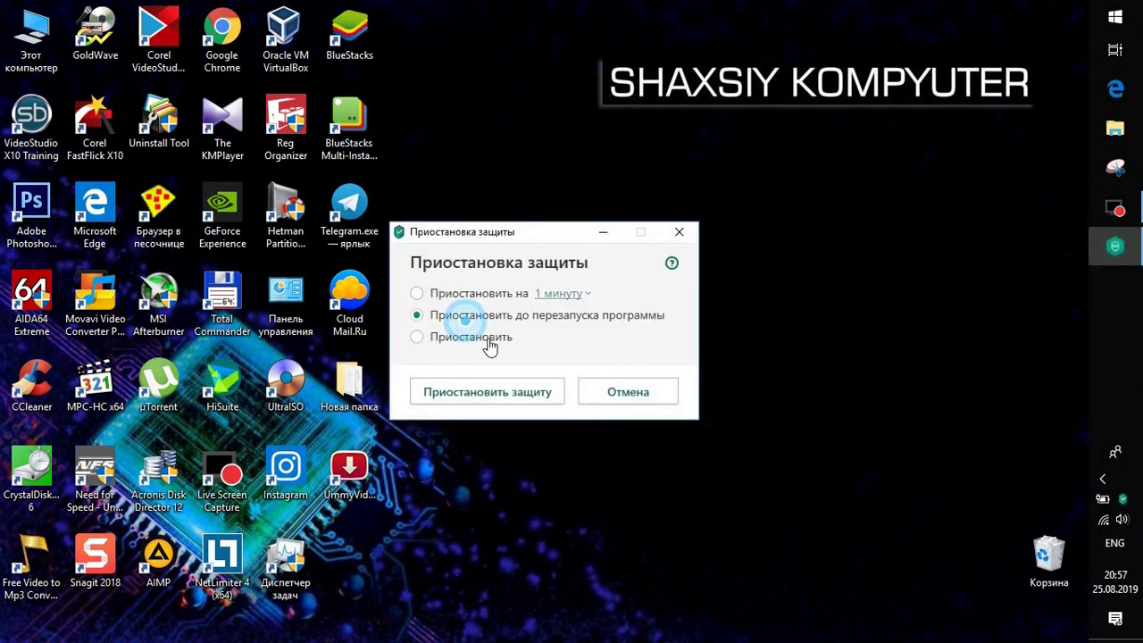
click(503, 390)
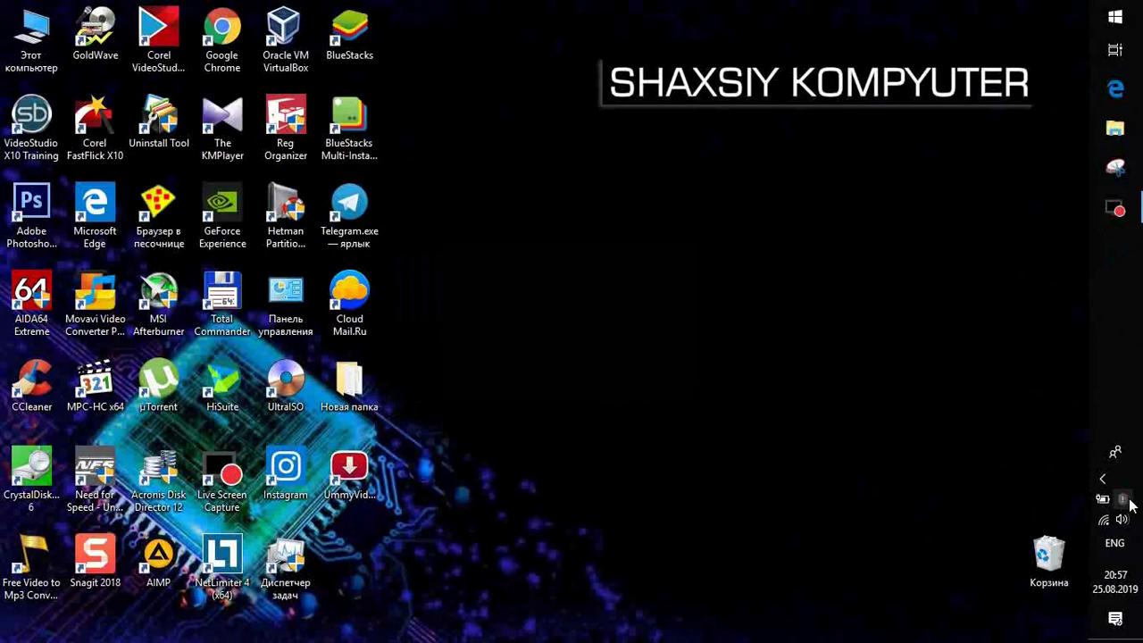
Quit Kaspersky Free via Выход, relaunch it from the Start menu, and close its window.
right_click(1123, 499)
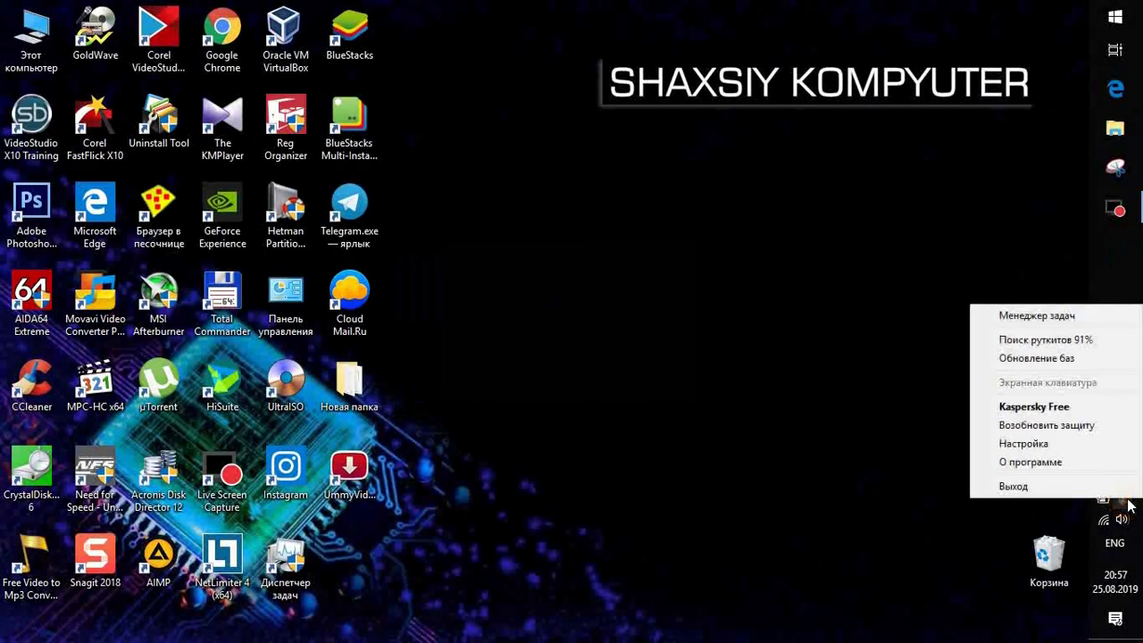
click(1032, 490)
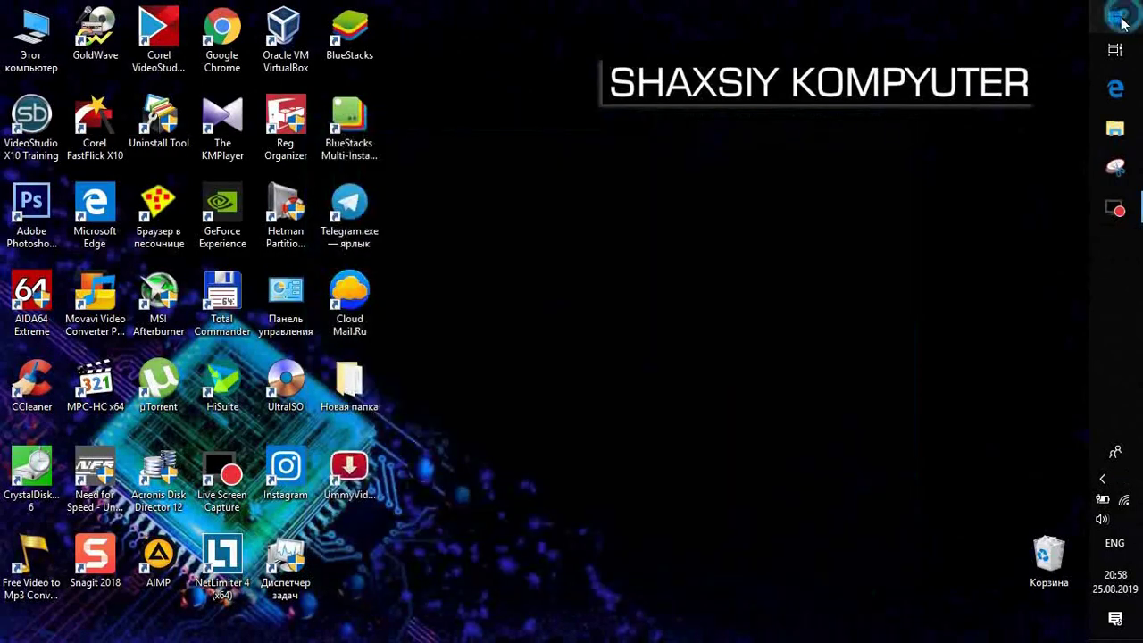
click(1116, 18)
click(406, 52)
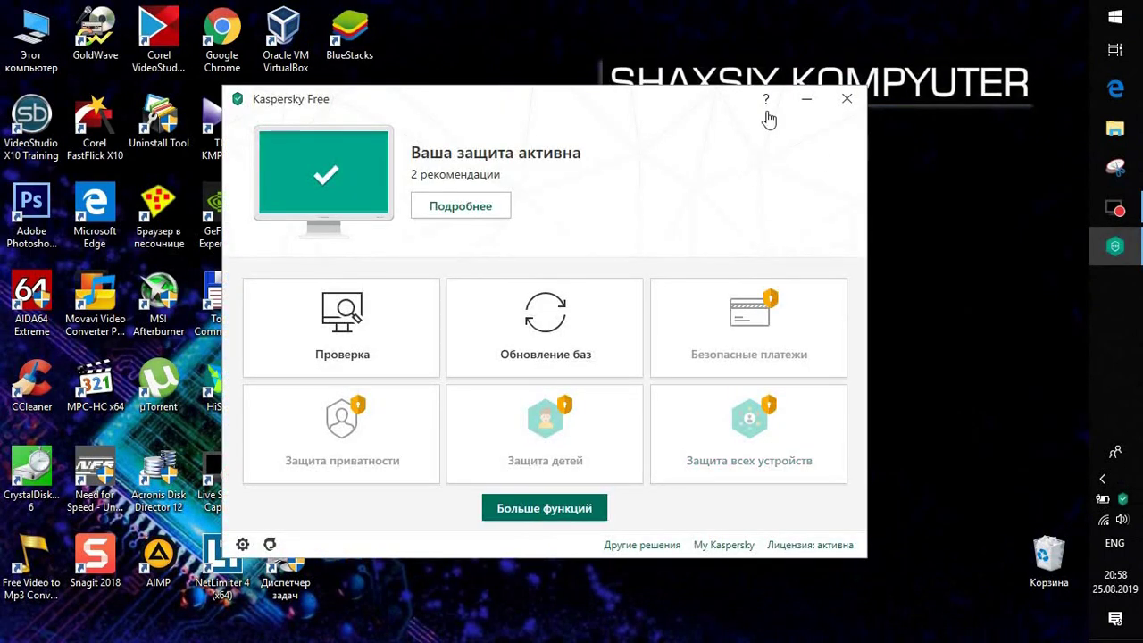
click(847, 100)
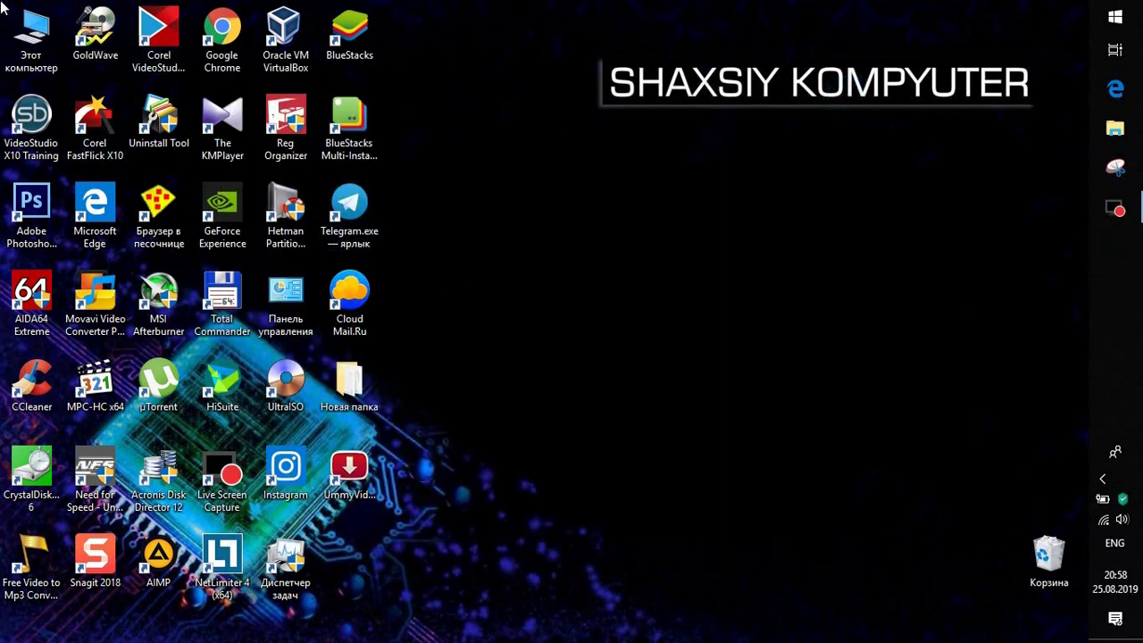
Run Проверить на вирусы on the XP (E:) drive from This PC, then close the scan window.
double_click(47, 32)
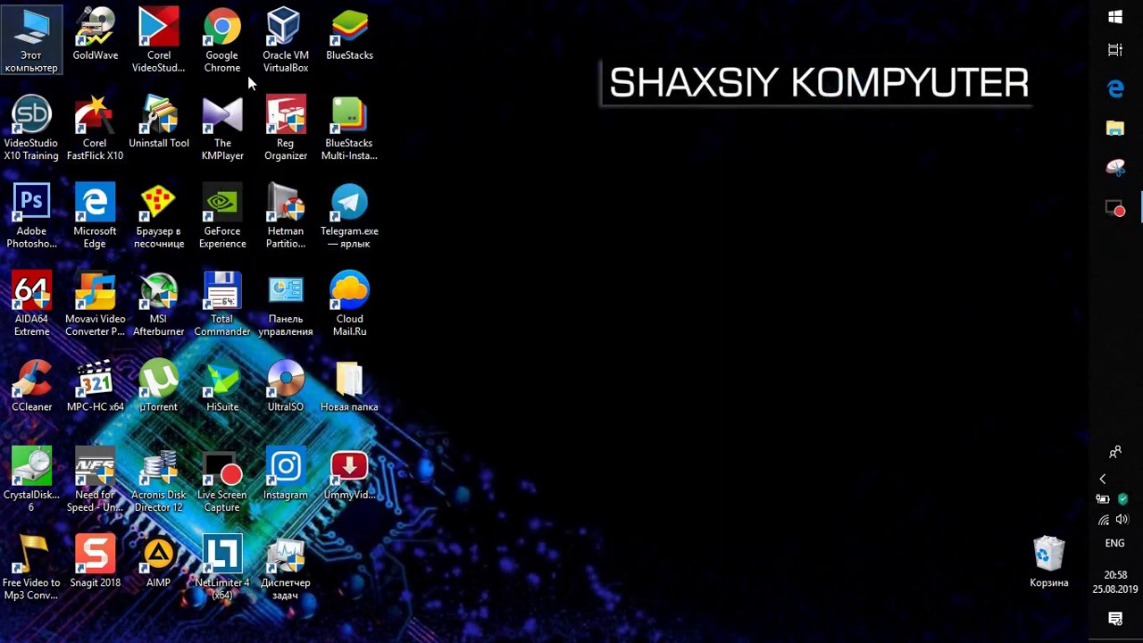
scroll(377, 457, down, 3)
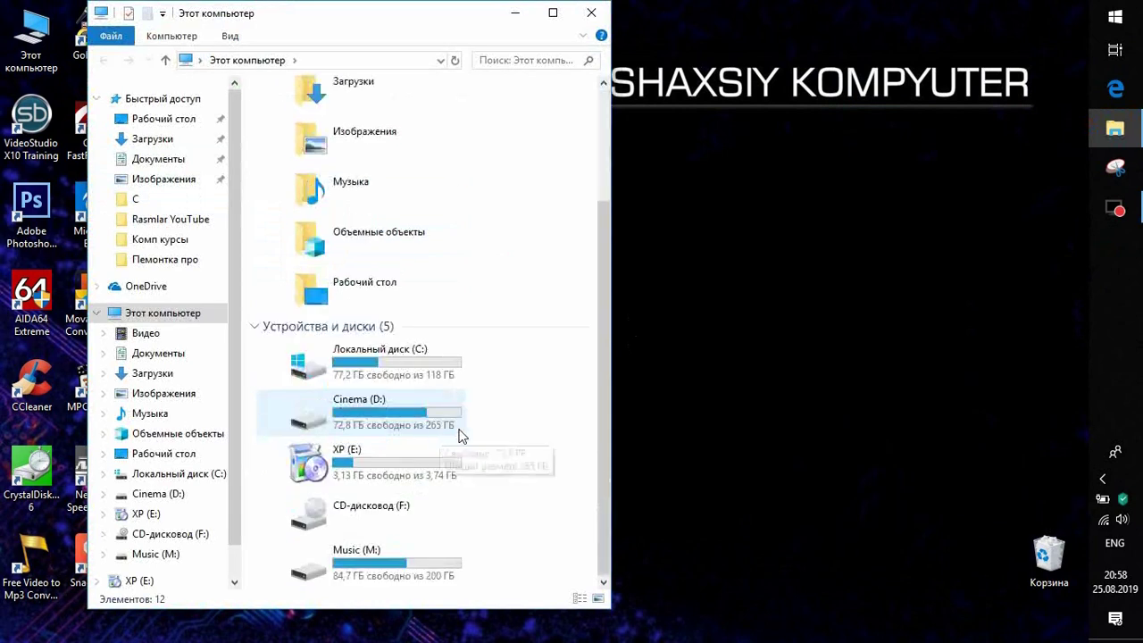
click(333, 469)
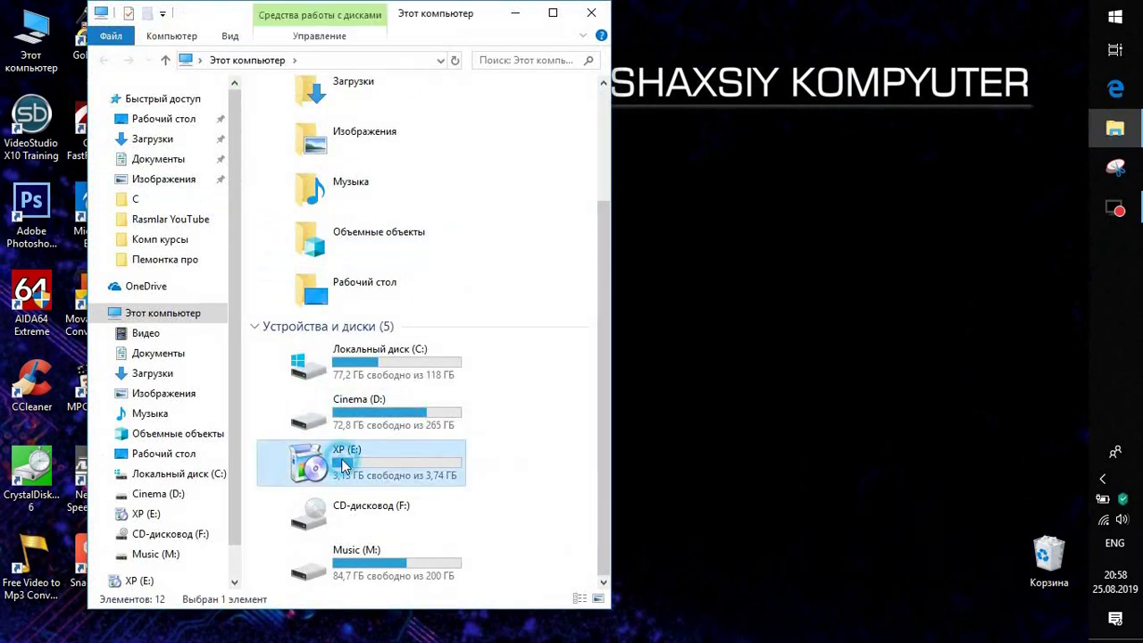
right_click(335, 463)
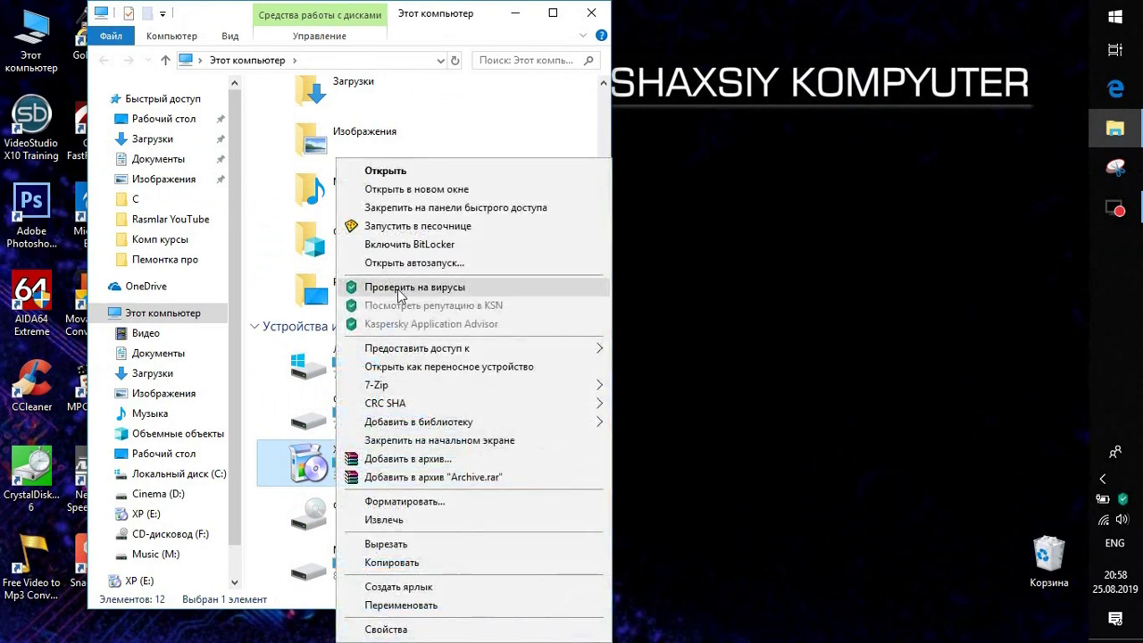
click(399, 286)
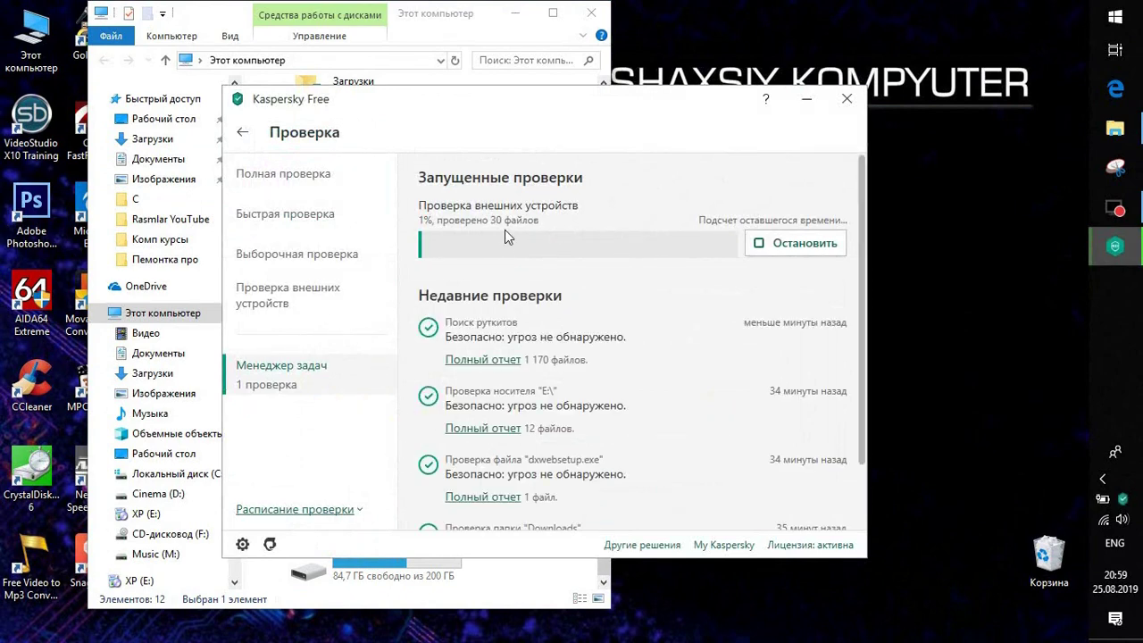
drag(545, 107, 785, 107)
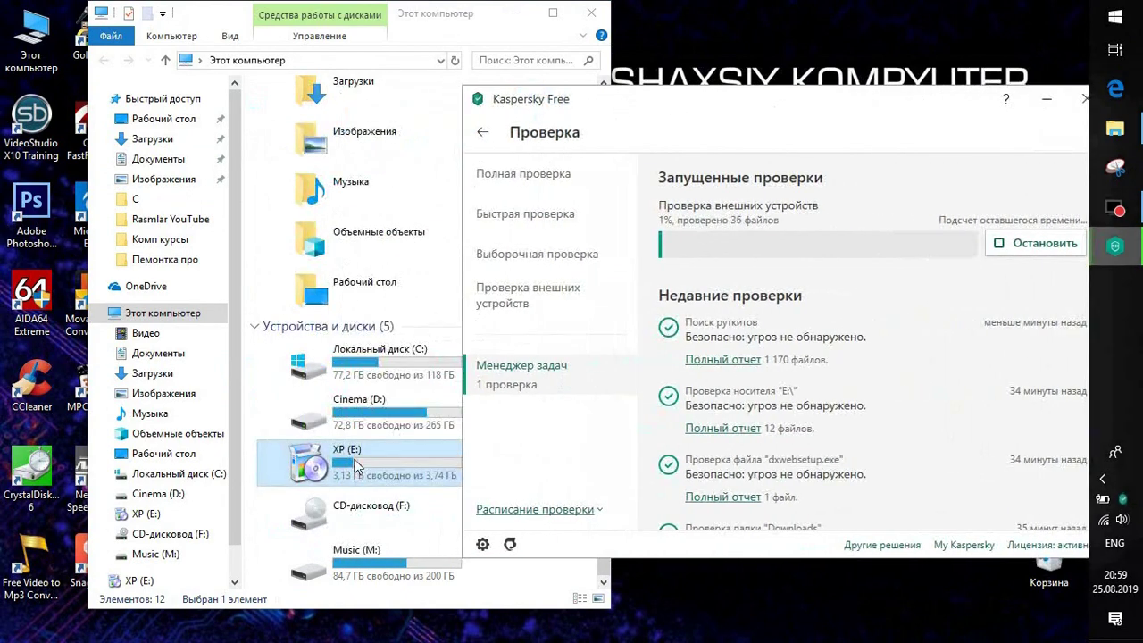
click(872, 112)
click(940, 243)
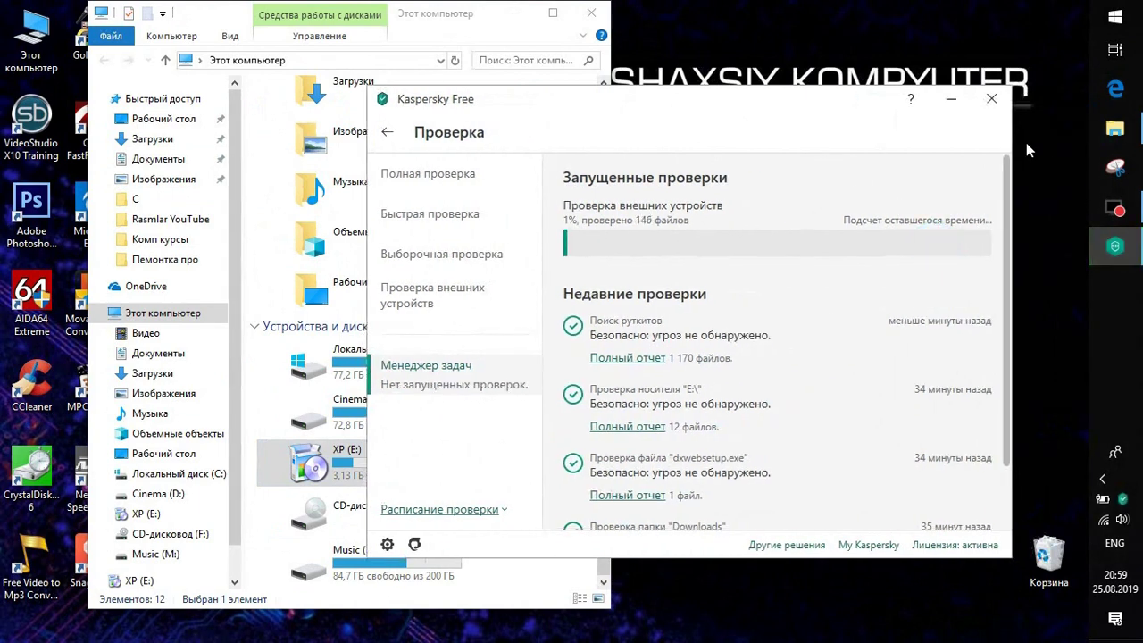
click(991, 100)
Virus-scan the Виа Гра - Поцелуи.mp4 video on Cinema (D:), then bring up Kaspersky's main window.
double_click(416, 414)
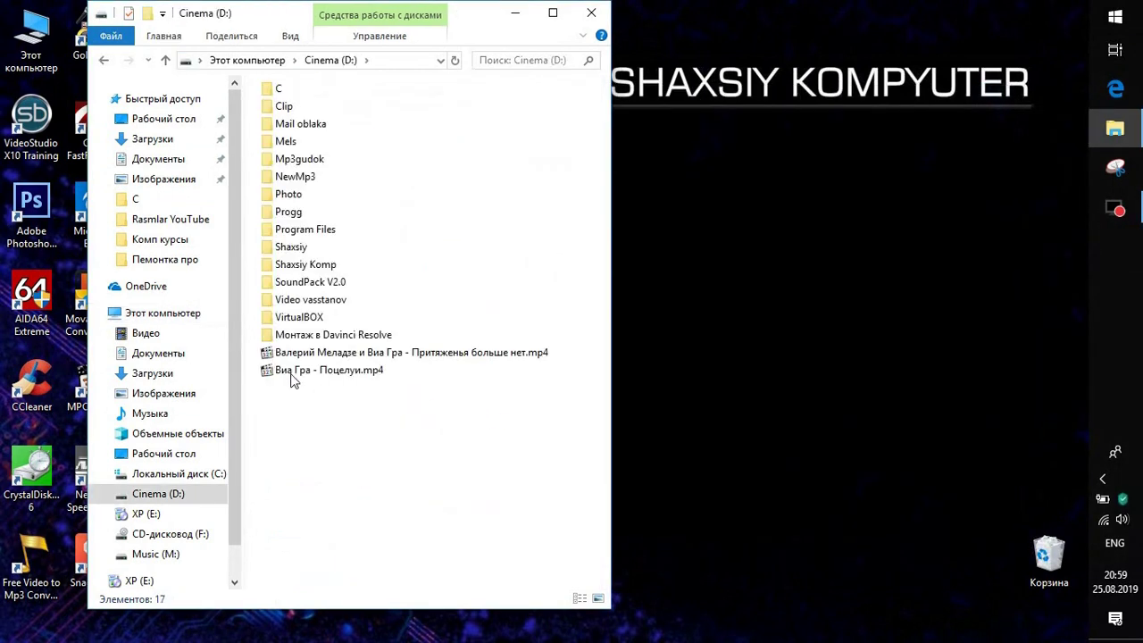
click(284, 372)
right_click(284, 373)
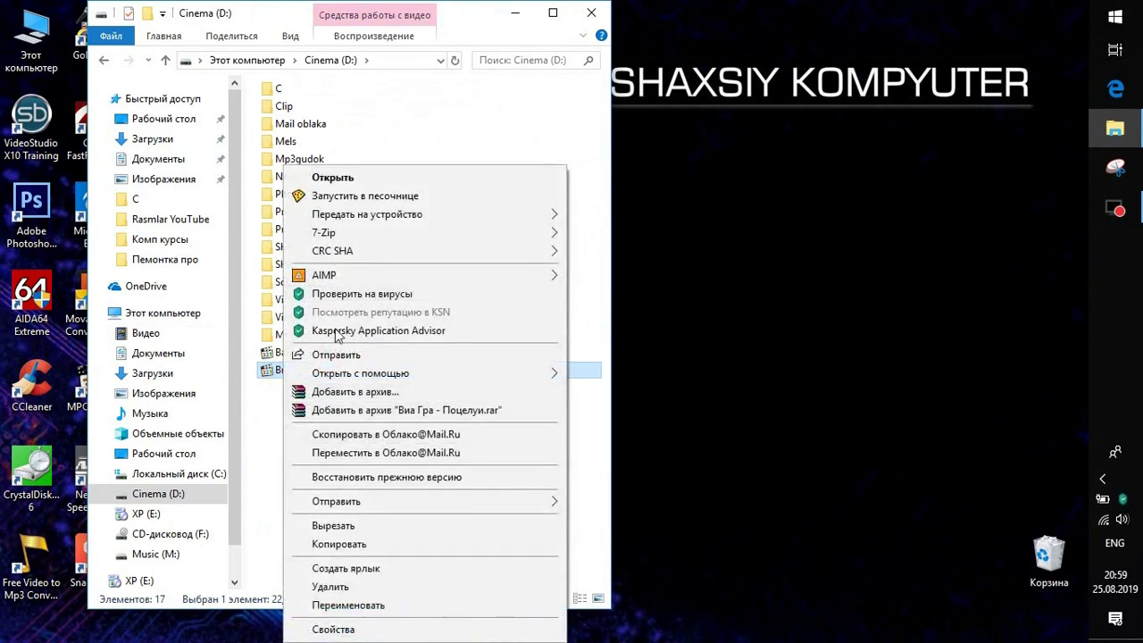
click(360, 294)
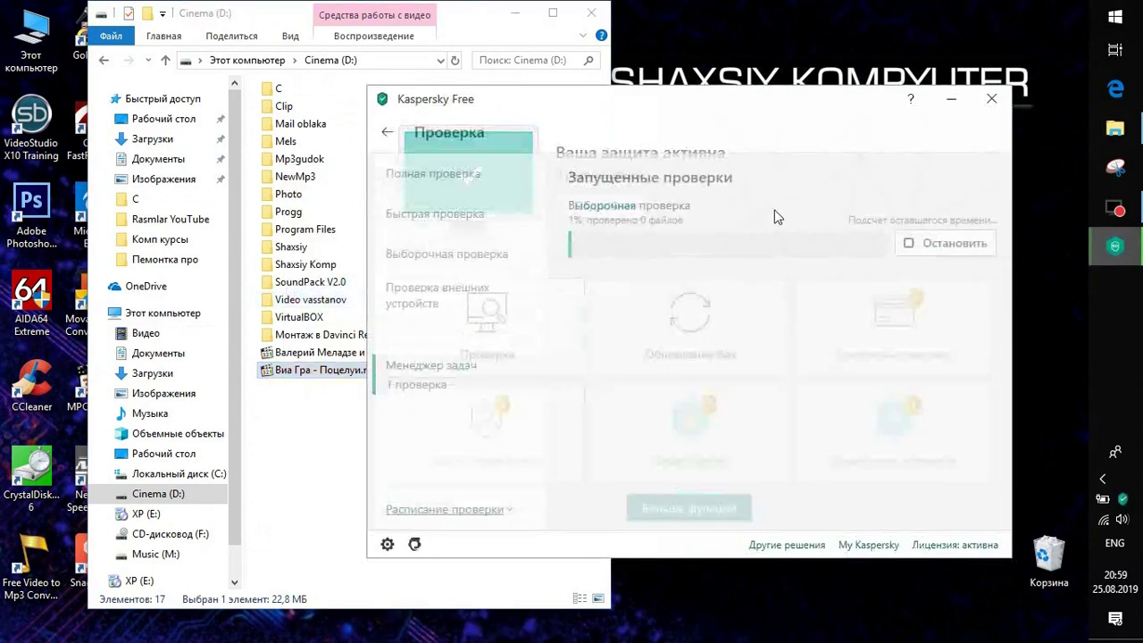
click(991, 98)
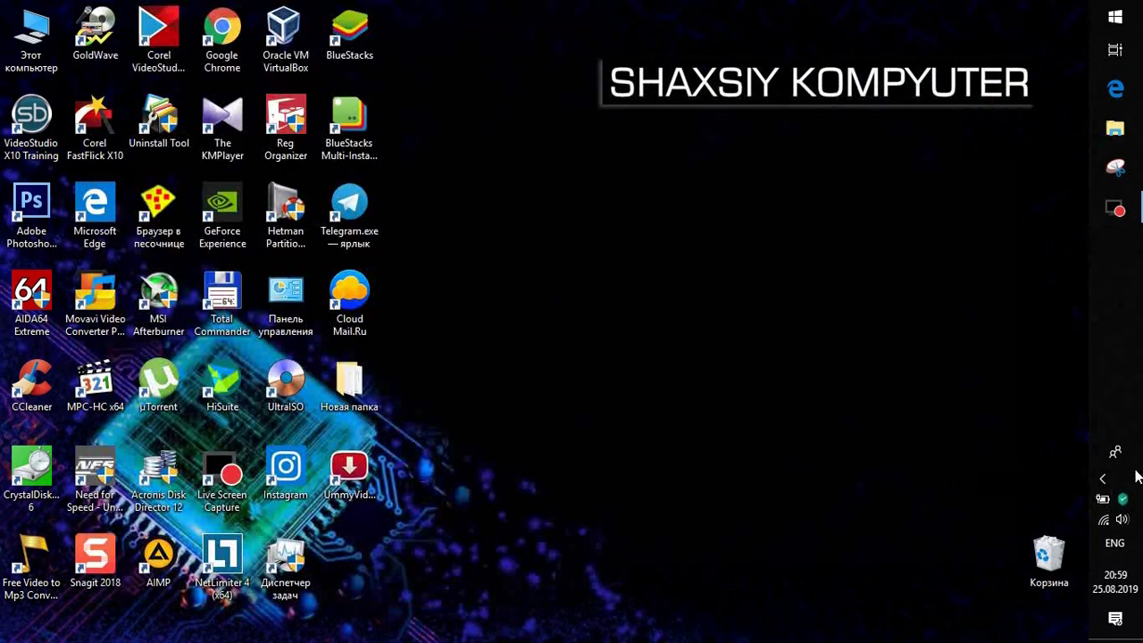
click(1124, 499)
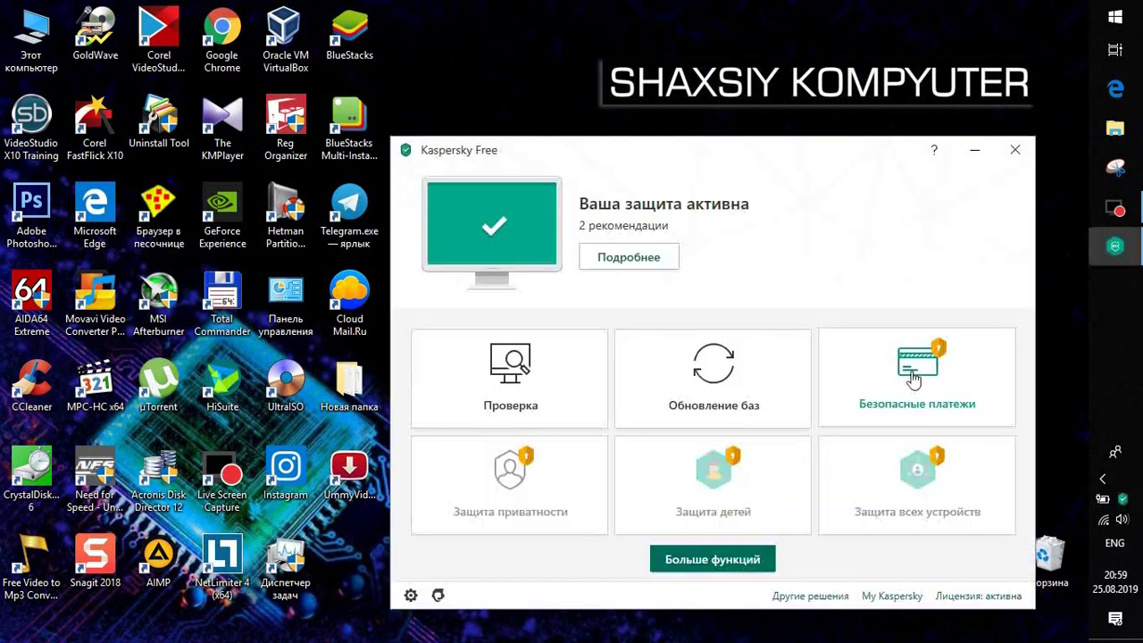
View the Kaspersky tray menu, then close the Kaspersky Free main window.
right_click(1124, 499)
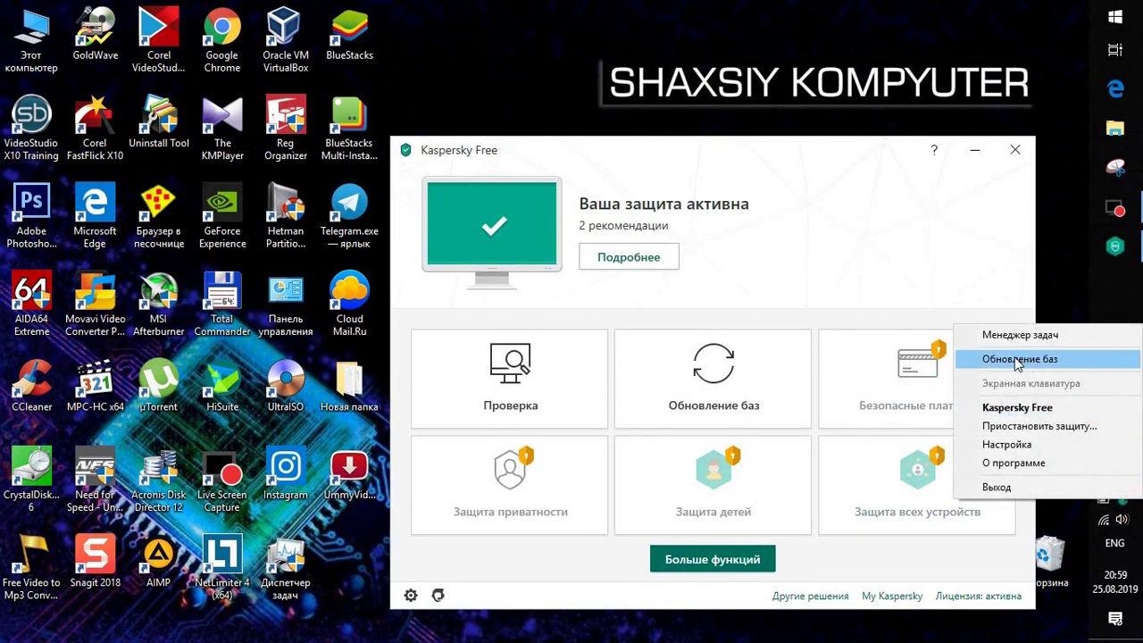
click(788, 154)
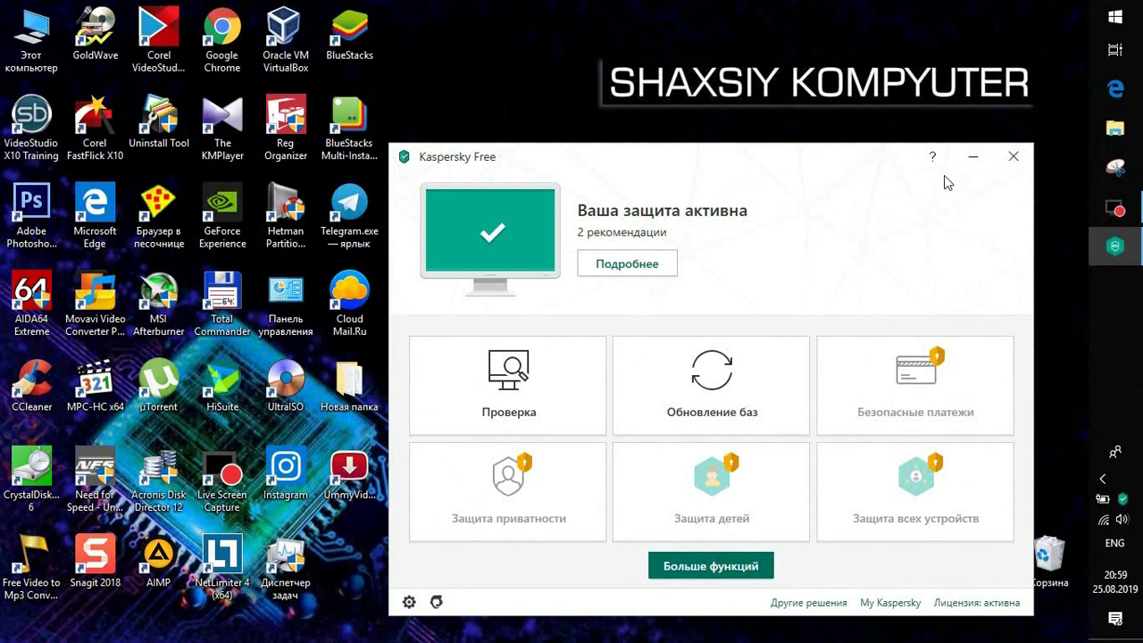
click(1013, 156)
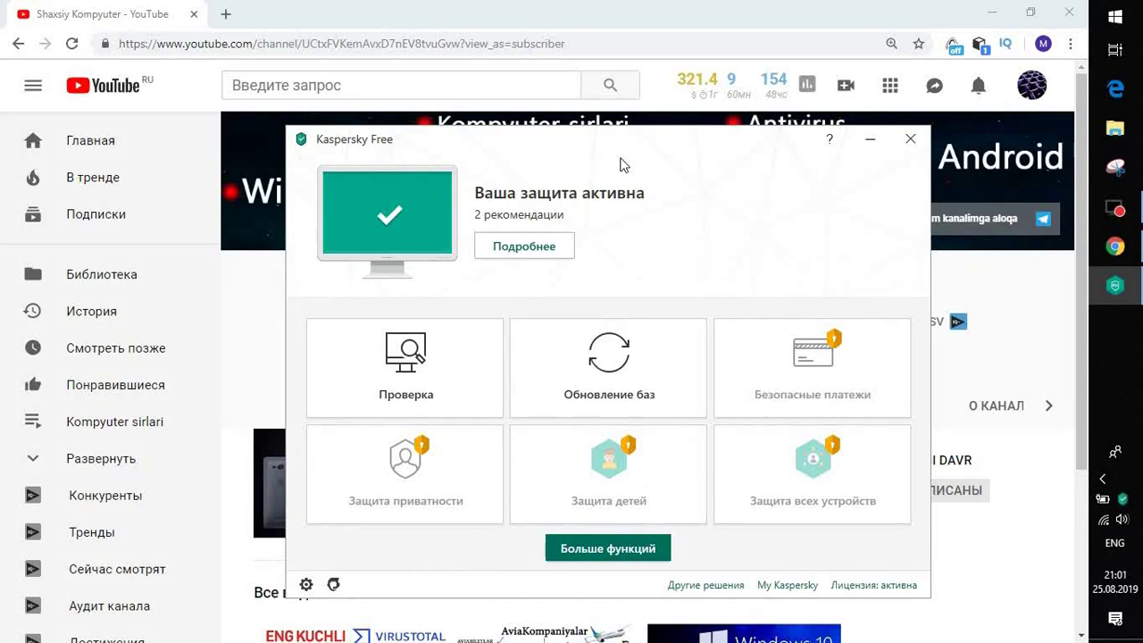
Minimize Kaspersky and browse the channel's ВИДЕО tab, scrolling through its uploaded videos.
click(870, 140)
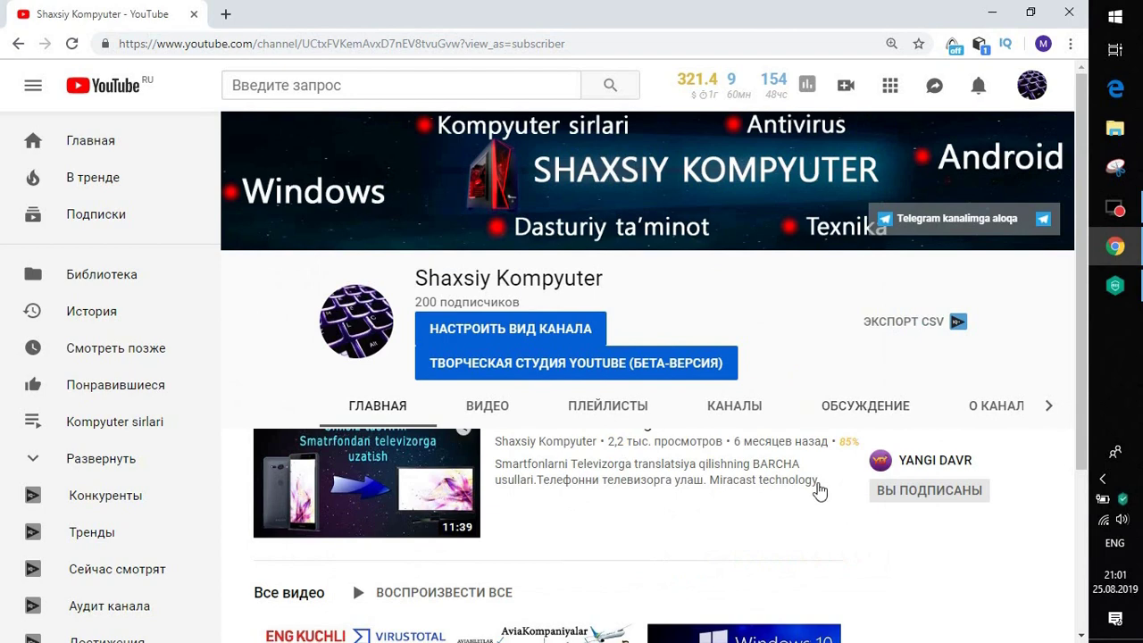
scroll(694, 477, down, 5)
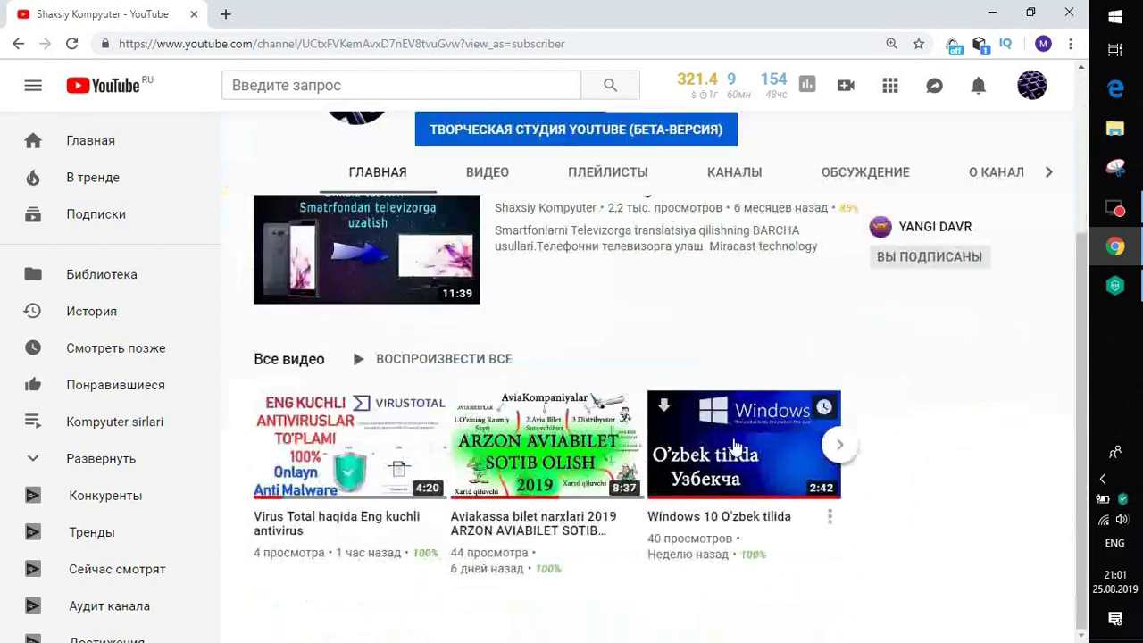
scroll(750, 413, up, 5)
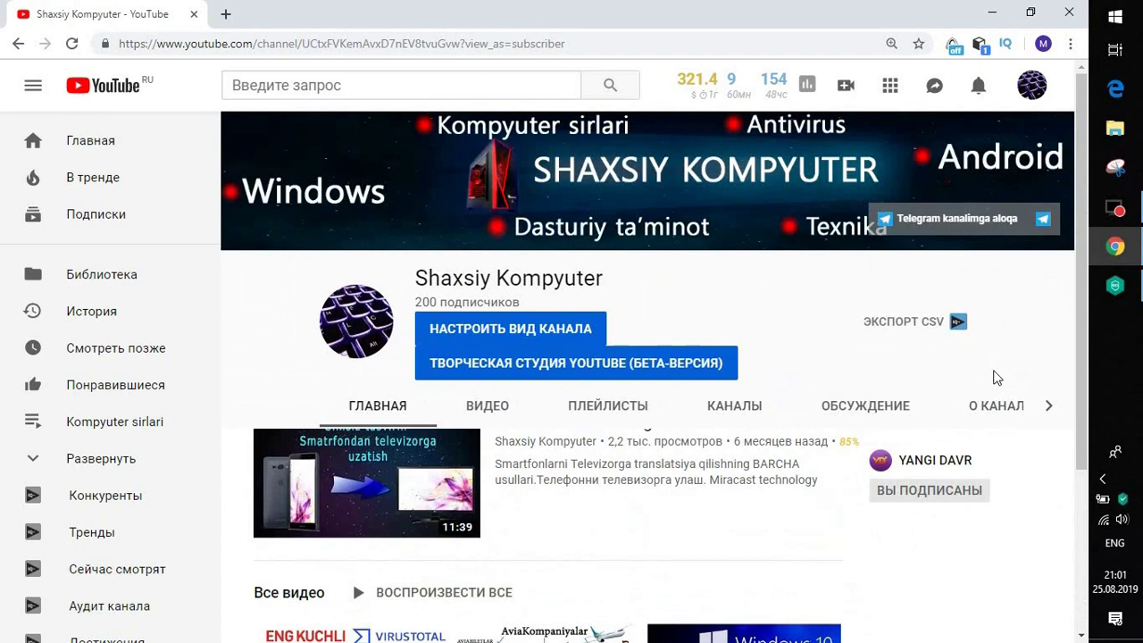
click(487, 406)
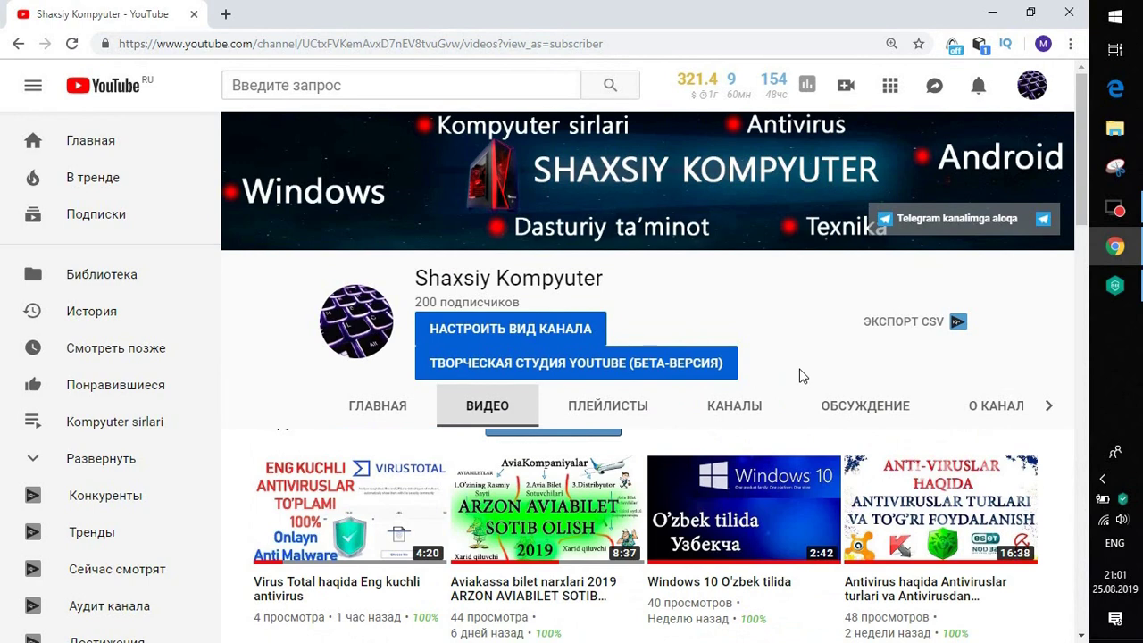
scroll(799, 376, down, 1)
scroll(799, 376, down, 2)
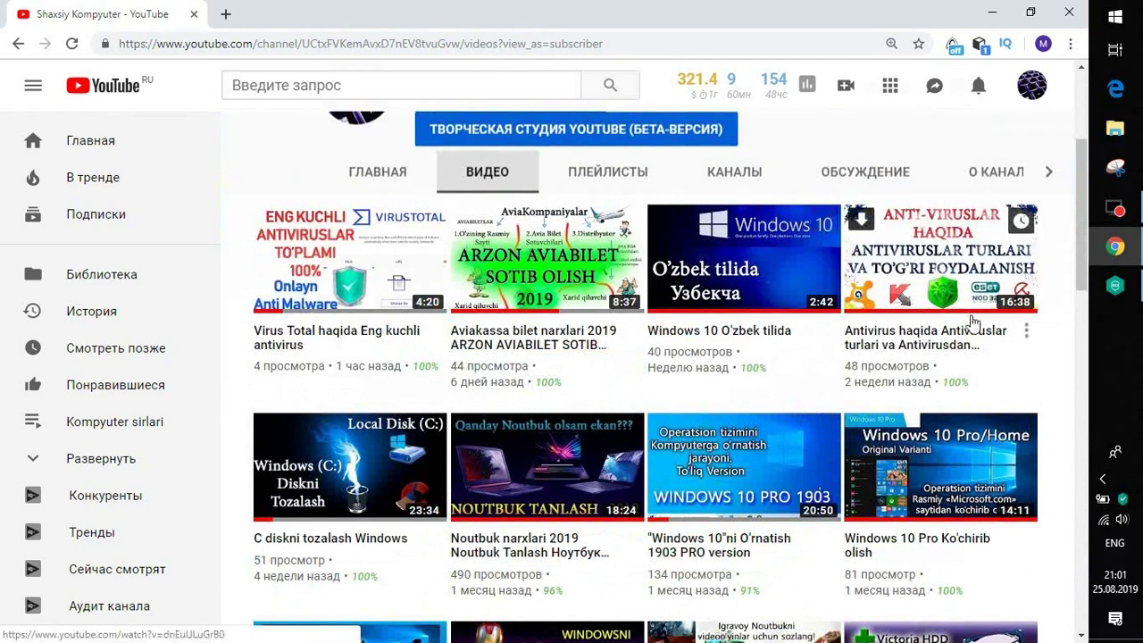
scroll(798, 394, down, 3)
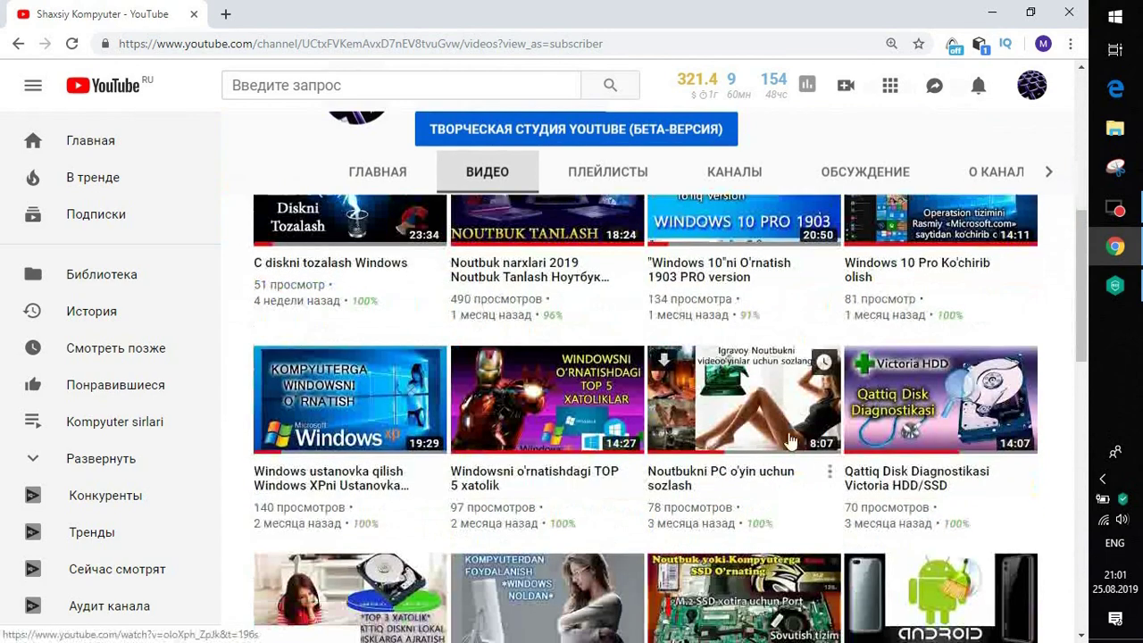
scroll(790, 441, down, 2)
scroll(839, 447, down, 2)
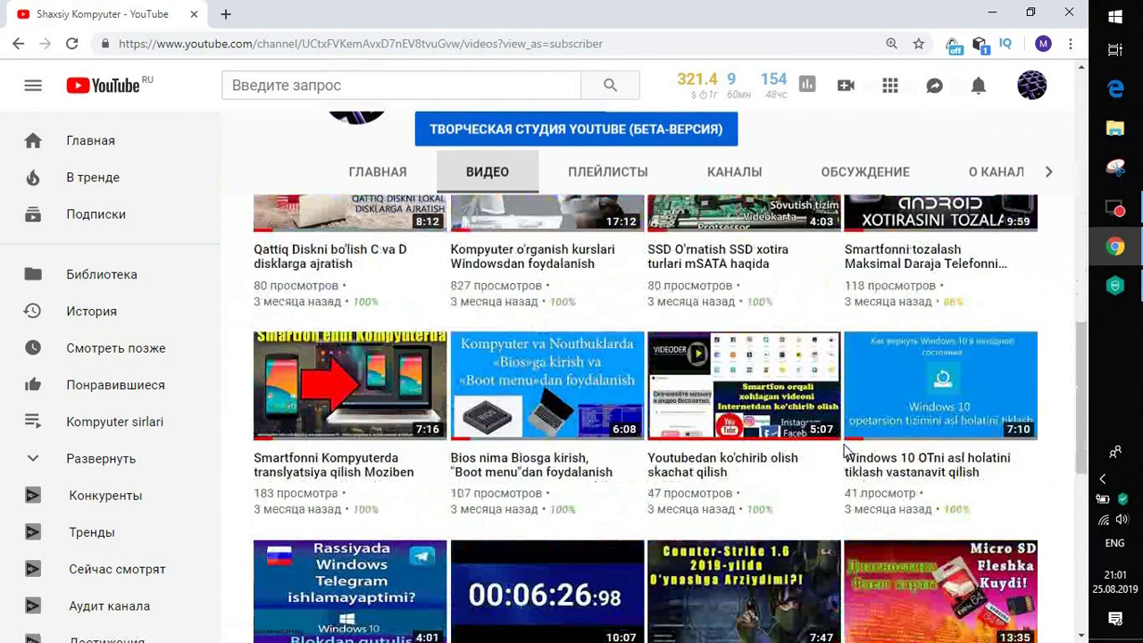
scroll(844, 442, up, 6)
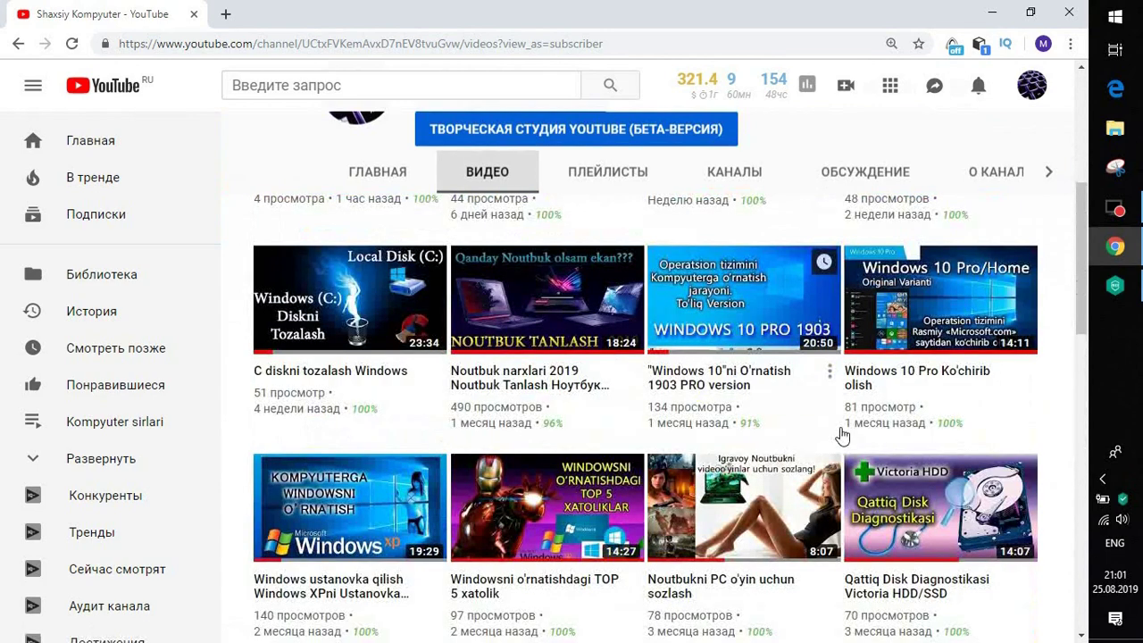